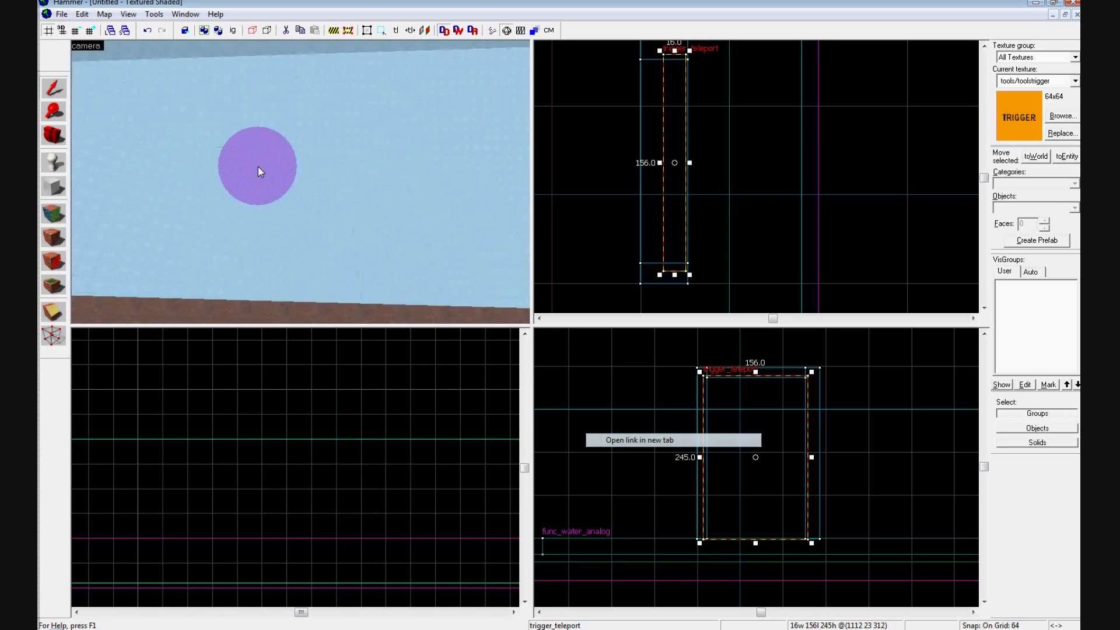
Outline a new primitive block 512 wide and 256 deep in the top view, between the room's two platforms
left_click_drag(257, 167, 258, 166)
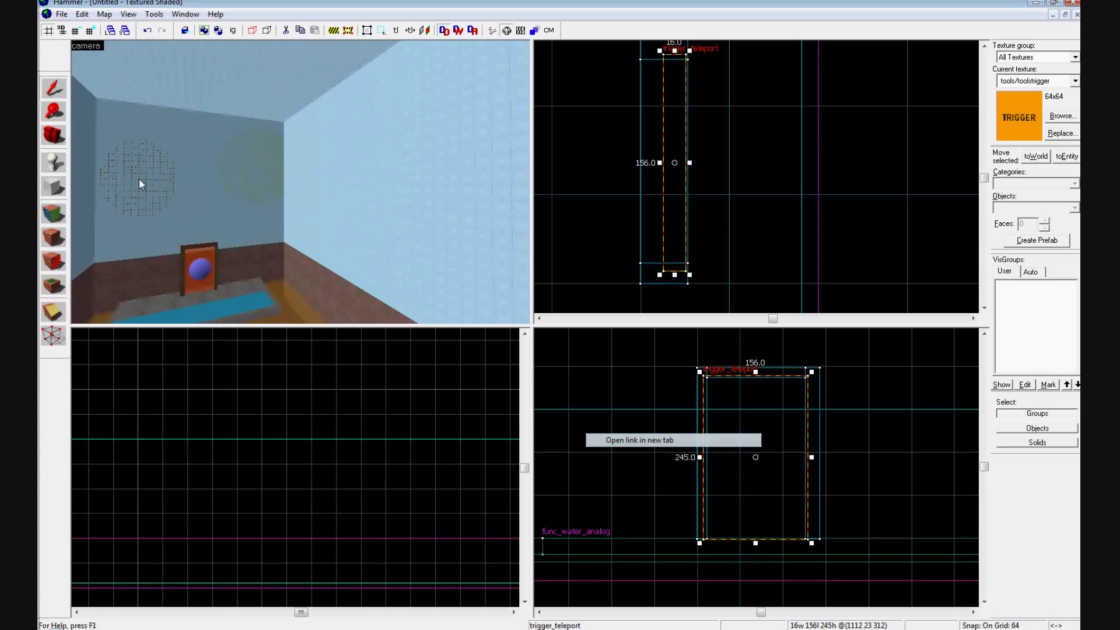
left_click(54, 185)
scroll(650, 193, "down", 5)
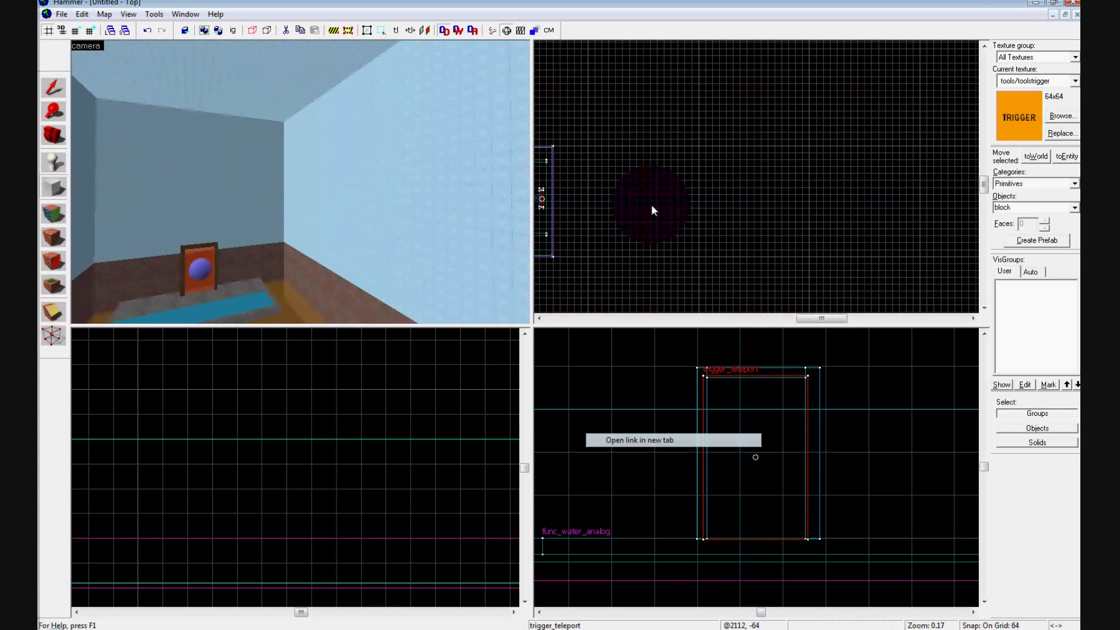
scroll(648, 207, "down", 3)
scroll(623, 198, "down", 3)
scroll(709, 207, "up", 2)
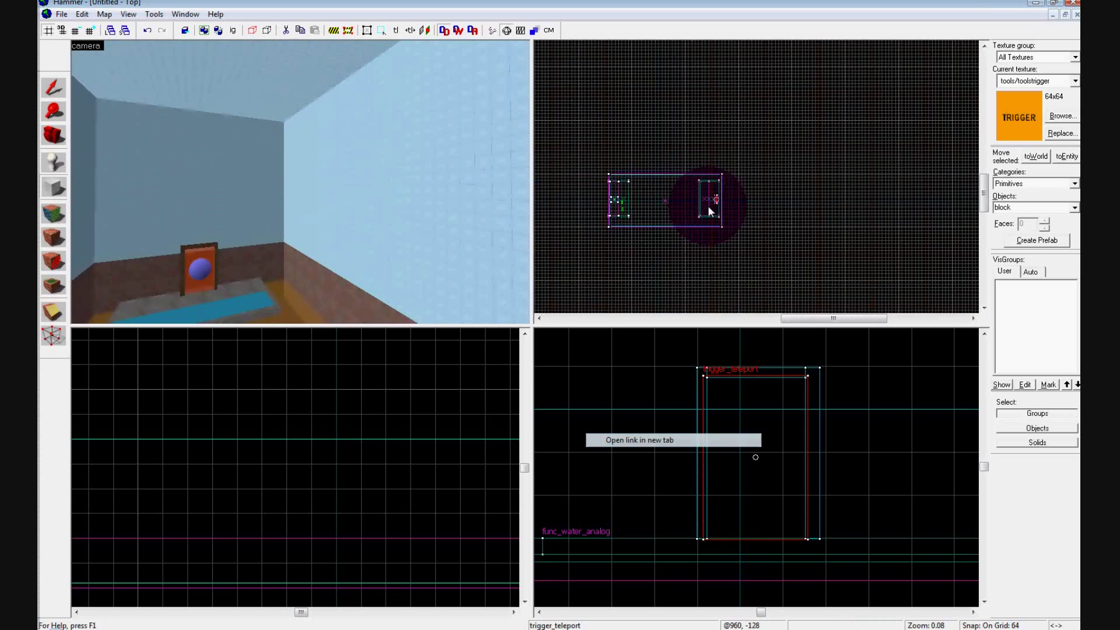
scroll(709, 212, "up", 3)
left_click_drag(659, 174, 738, 213)
left_click(517, 263)
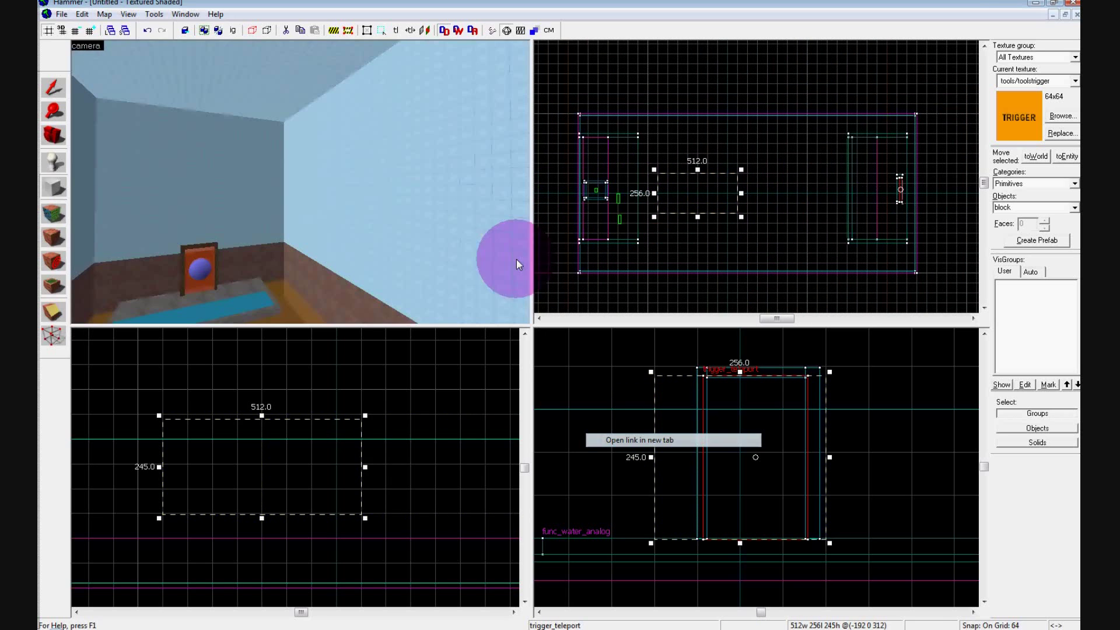
Raise the block outline to about the height of the spawn platform and reduce its depth to 192
scroll(343, 433, "down", 7)
left_click_drag(315, 449, 316, 410)
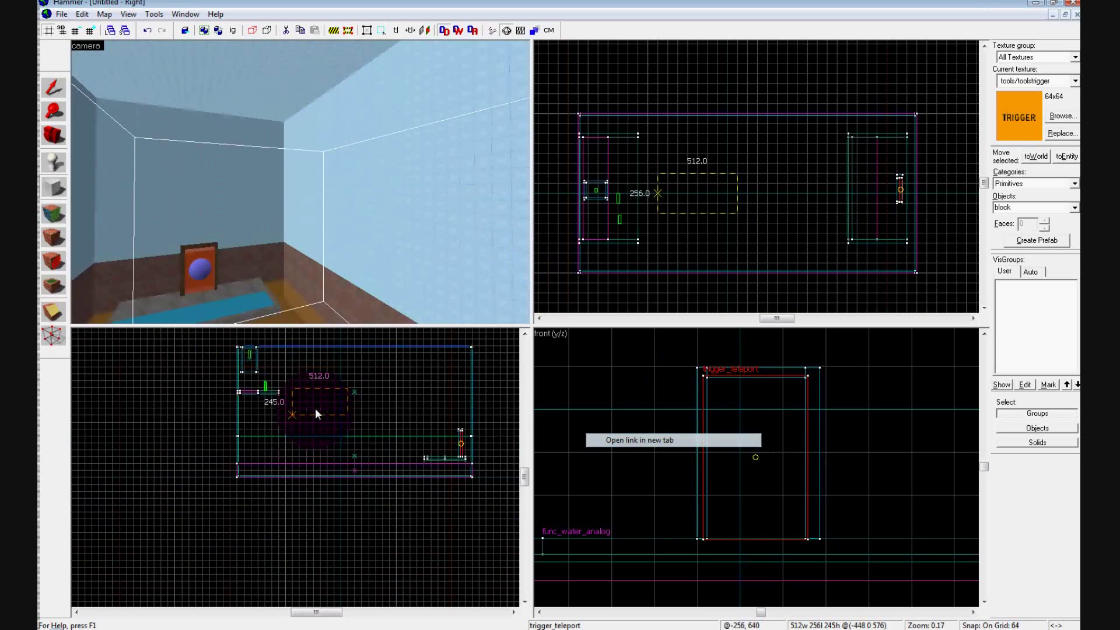
left_click(315, 413)
scroll(757, 208, "up", 3)
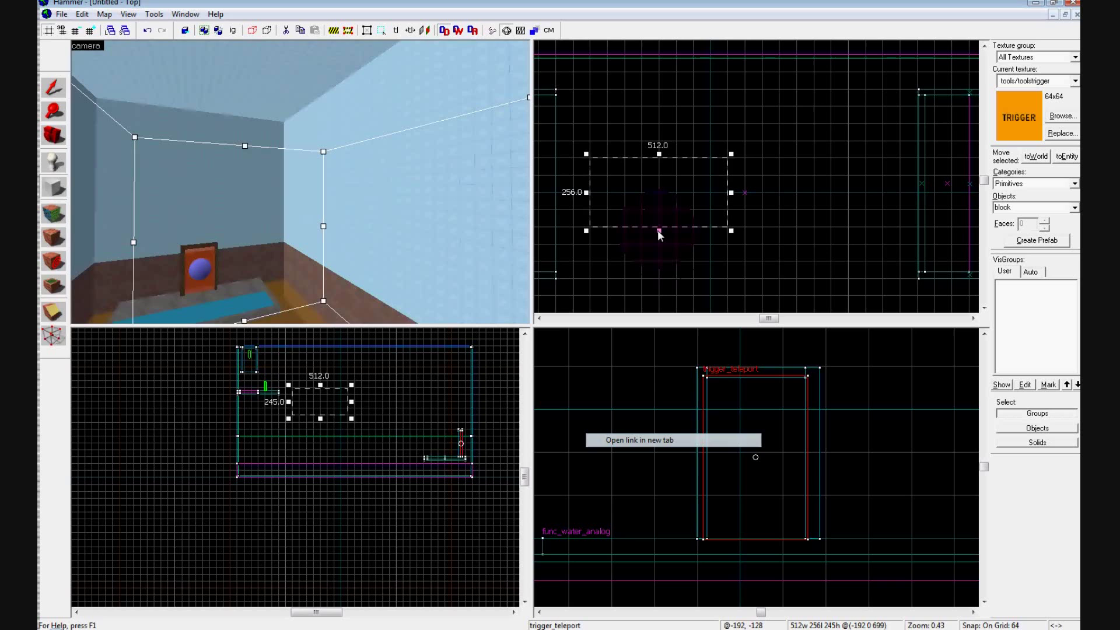
left_click_drag(658, 231, 659, 221)
Check the outline's placement in front of the spawn platform and create the block brush from it
scroll(349, 411, "up", 2)
left_click(264, 261)
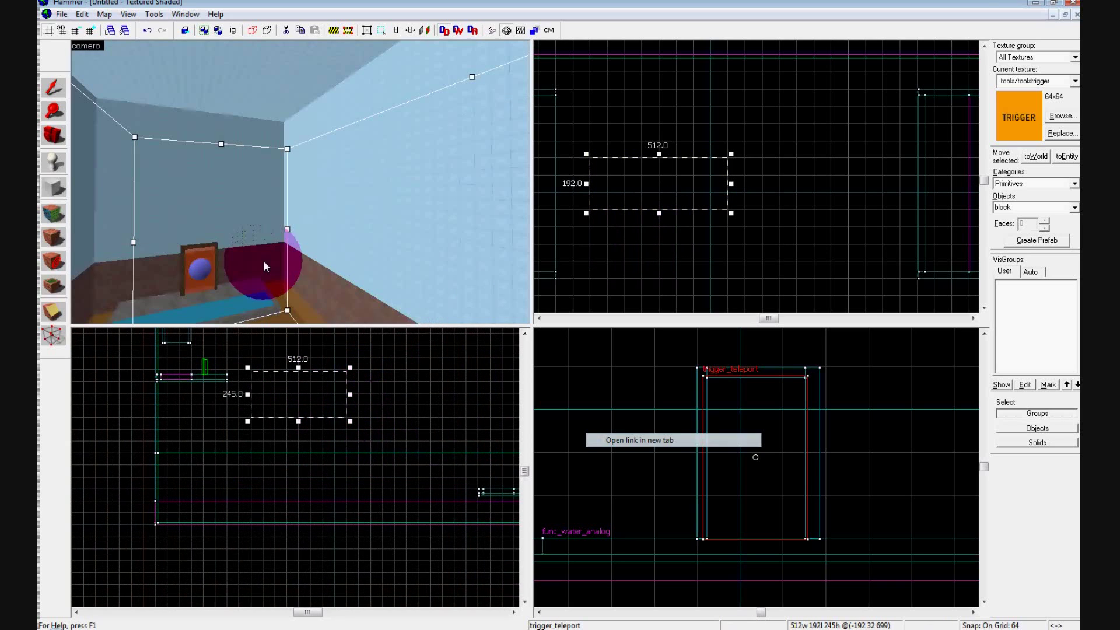
key("a")
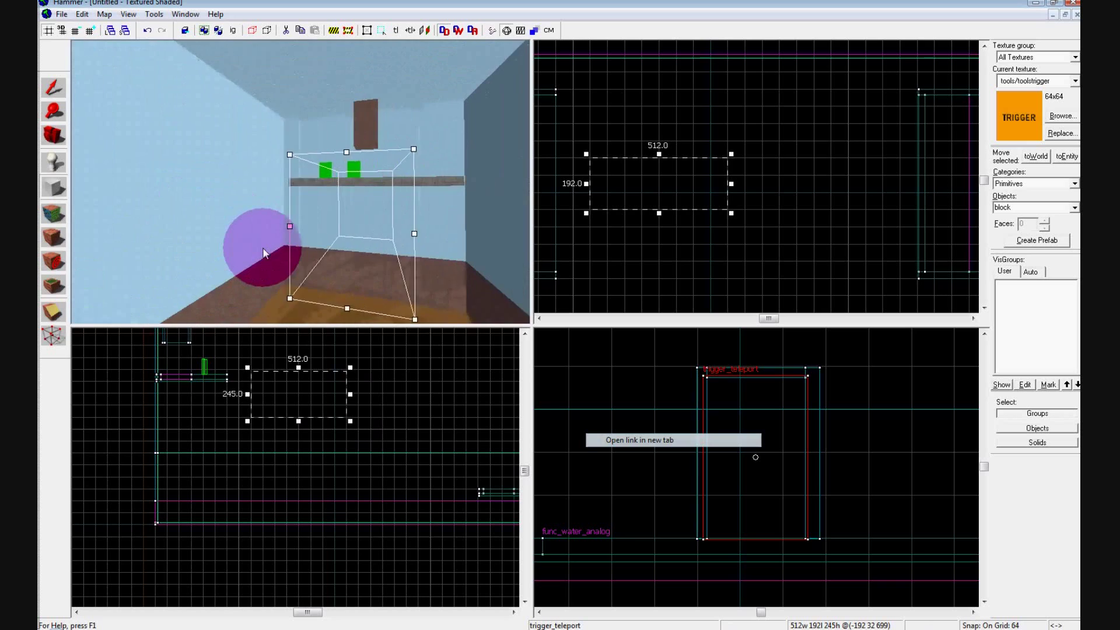
key("Right")
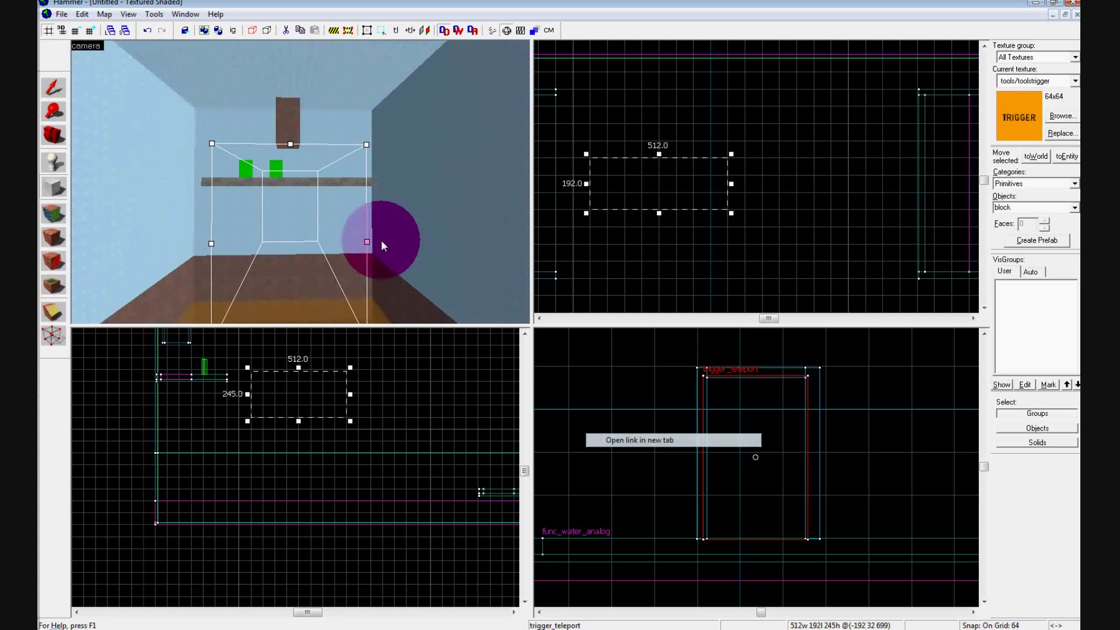
scroll(291, 395, "up", 2)
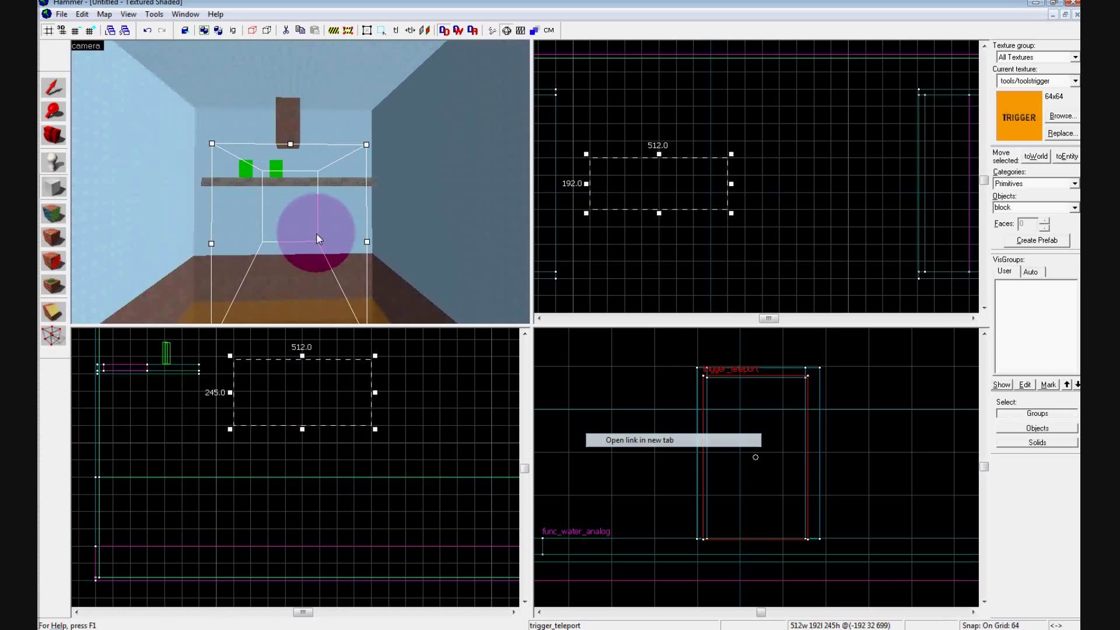
key("Return")
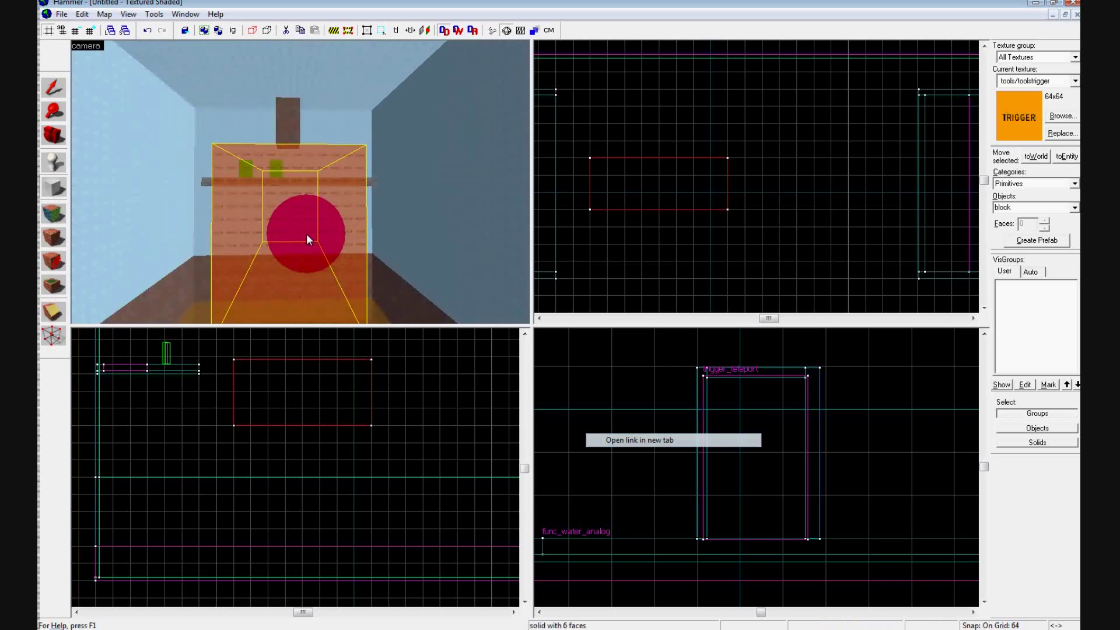
Filter the textures by "grass" and apply cs_havana/ground01grass to all faces of the new block
key("shift+a")
left_click(535, 361)
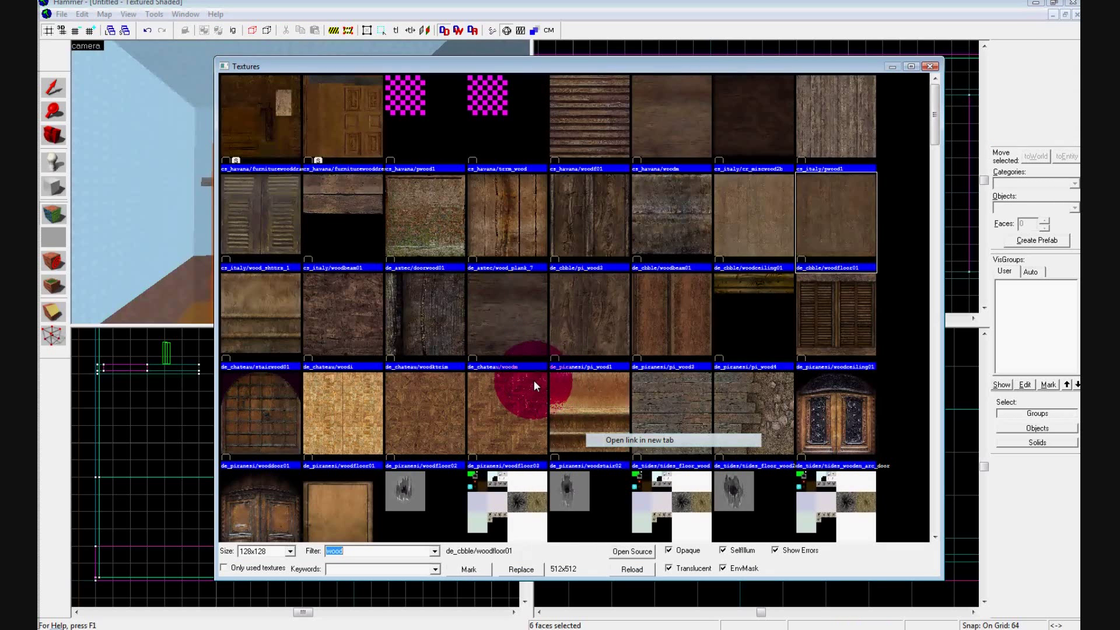
type("grass")
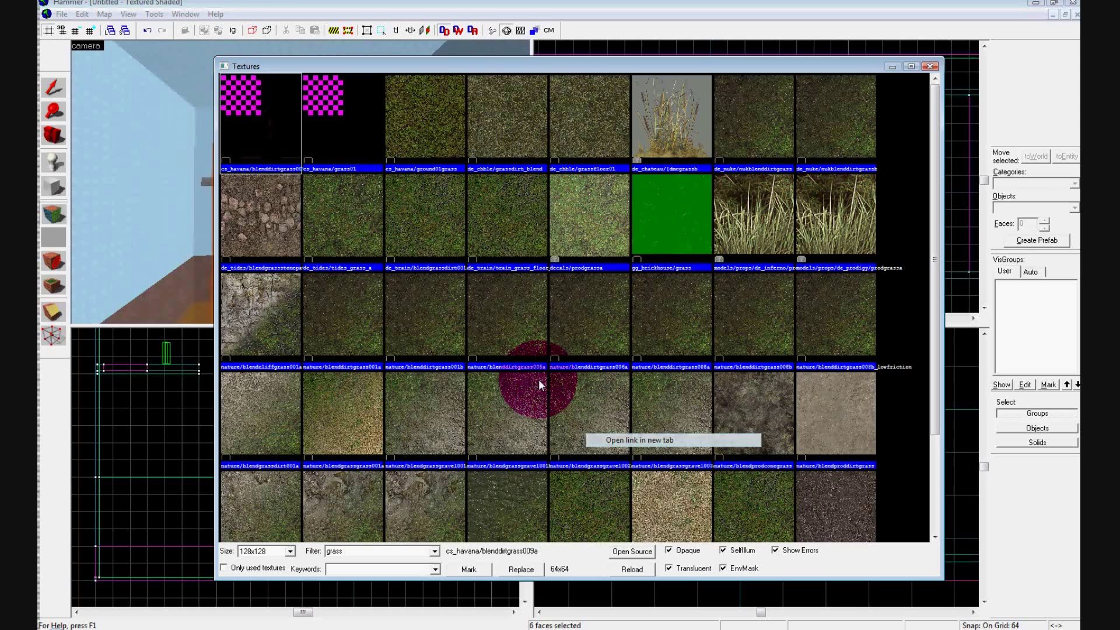
left_click(437, 135)
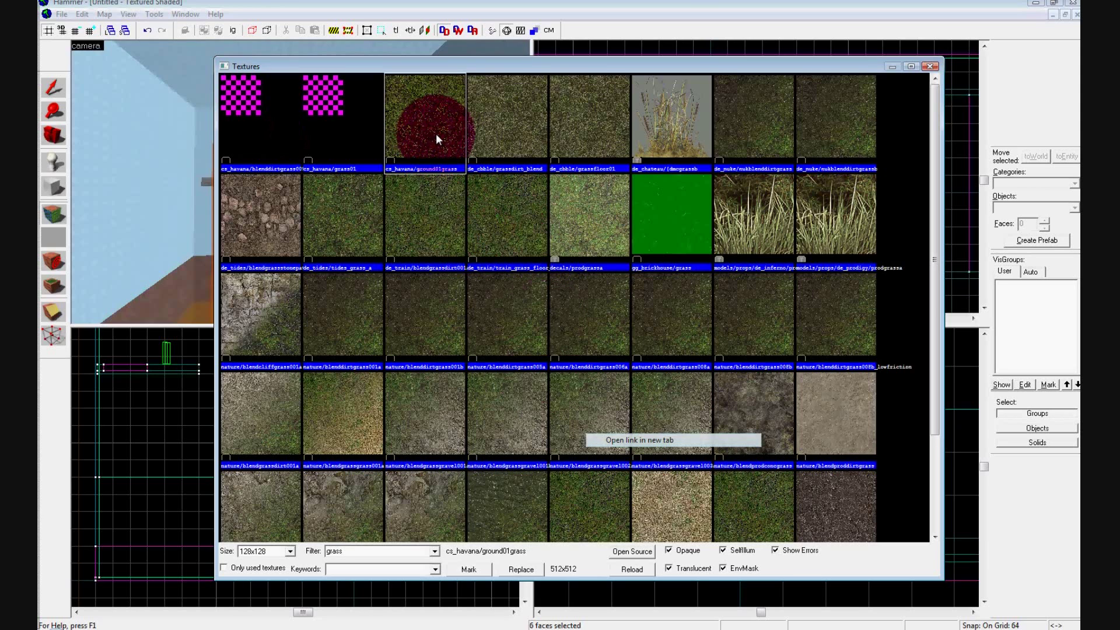
double_click(436, 134)
left_click(543, 392)
left_click(645, 204)
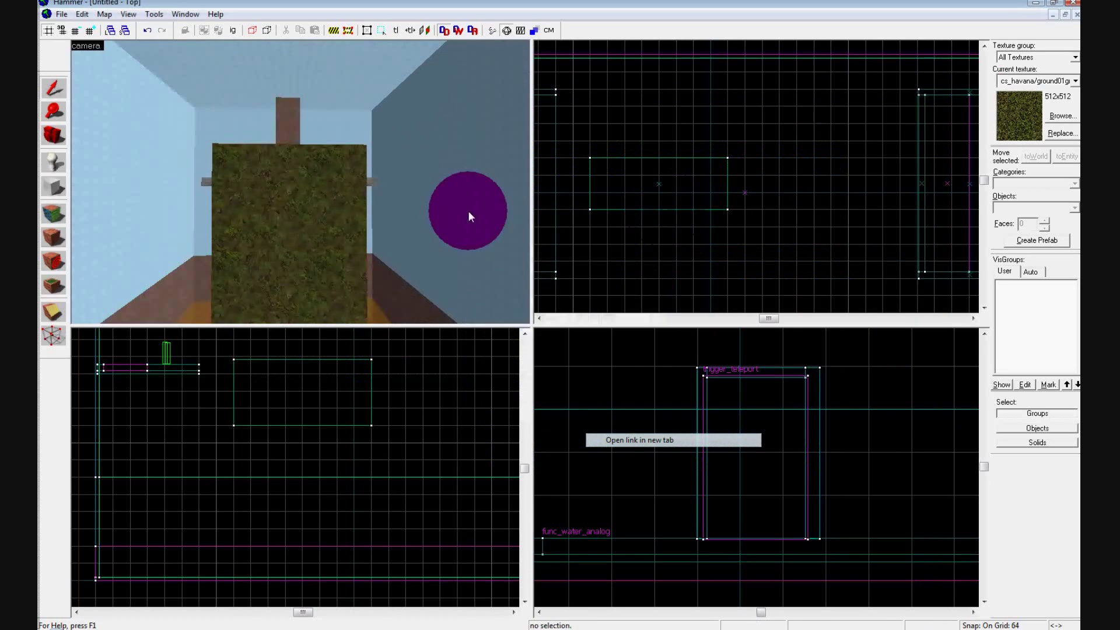
Reshape the grass block into a wedge by bringing its upper vertices together at the middle with vertex editing
left_click(300, 217)
scroll(680, 458, "down", 6)
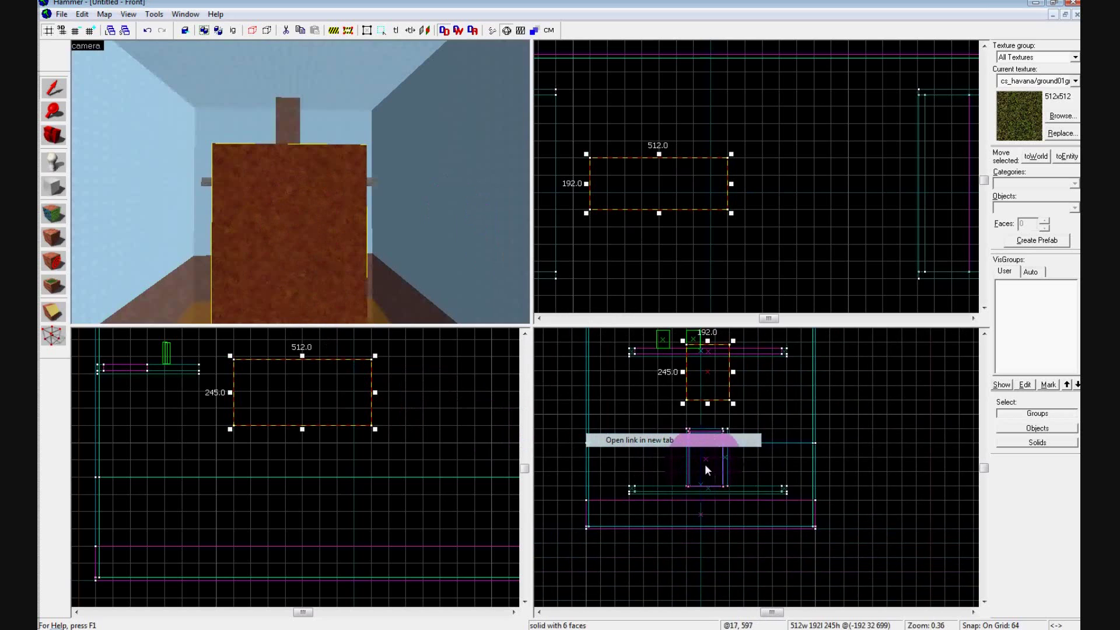
key("Up")
scroll(722, 453, "up", 5)
key("Up")
scroll(590, 568, "up", 1)
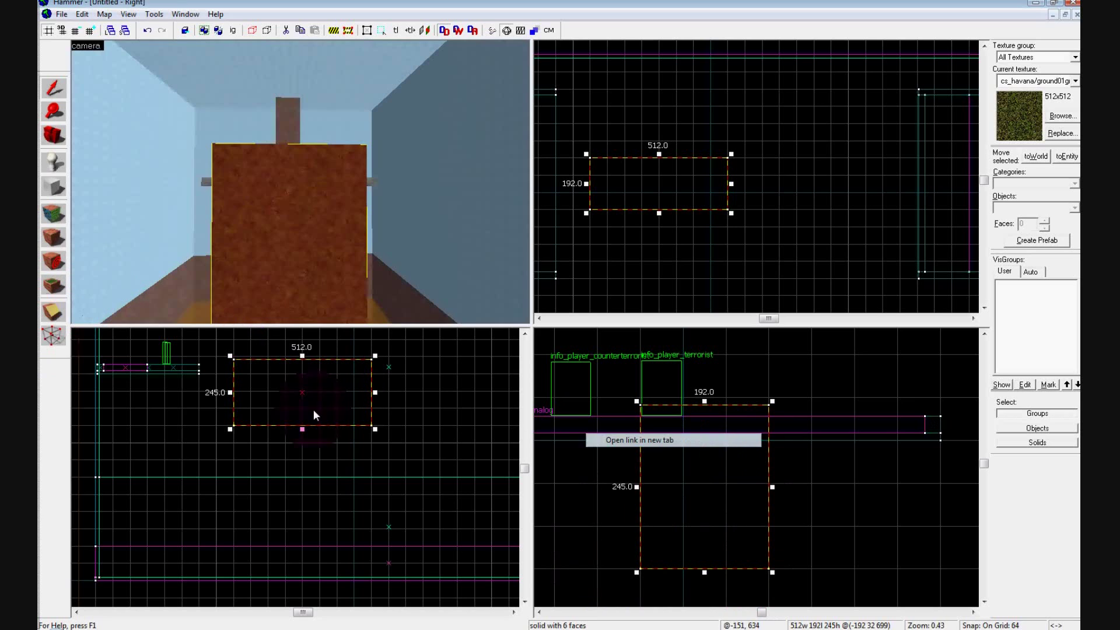
left_click(52, 337)
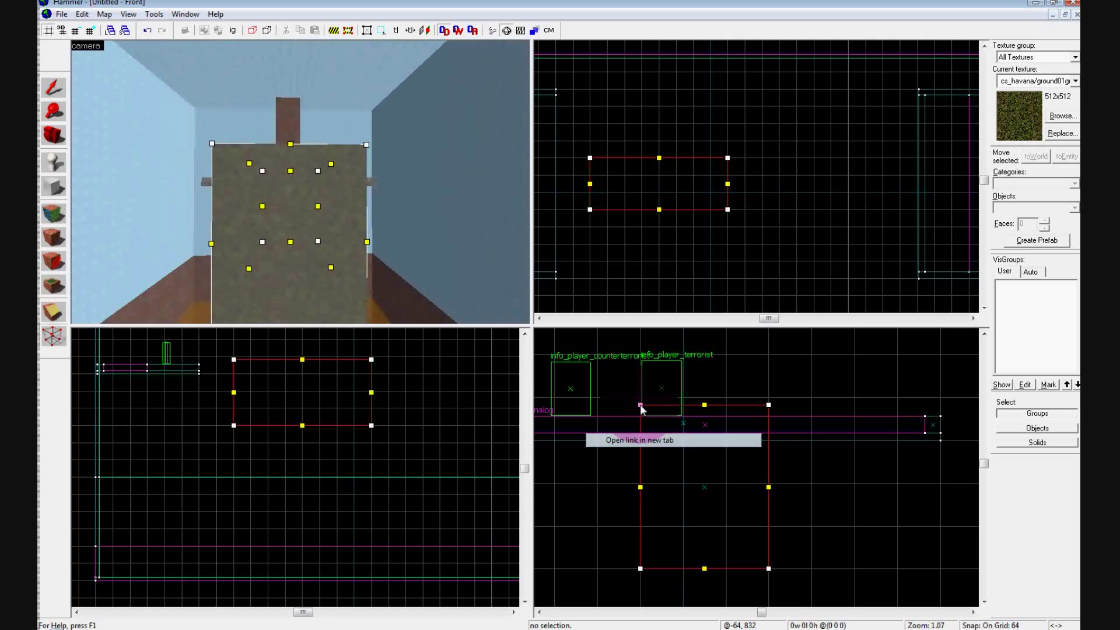
mouse_move(639, 404)
left_mouse_down()
mouse_move(751, 405)
mouse_move(704, 405)
left_mouse_up()
Move the wedge's two top vertices closer together, leaving a tiny gap between them, and finish vertex editing
scroll(706, 405, "up", 10)
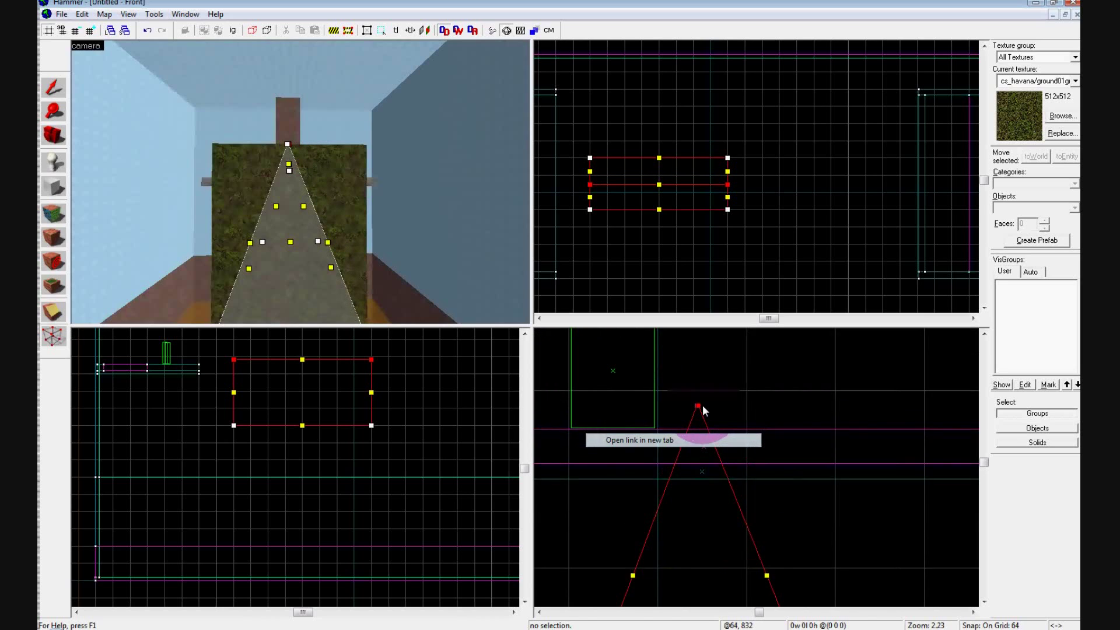
scroll(686, 399, "up", 5)
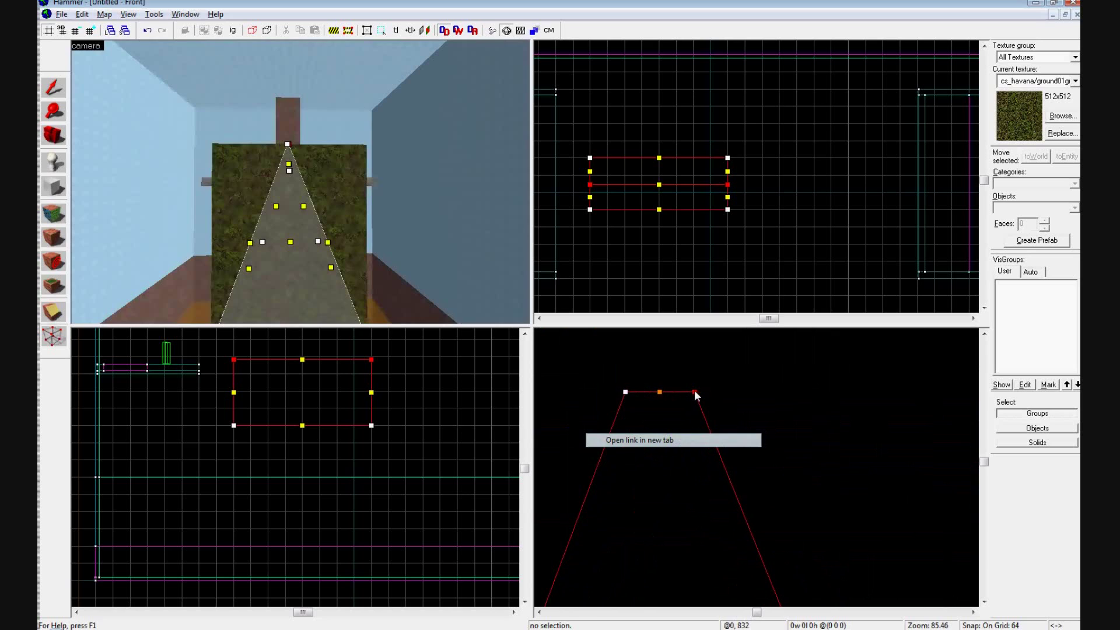
left_click(660, 391)
left_click_drag(690, 392, 639, 394)
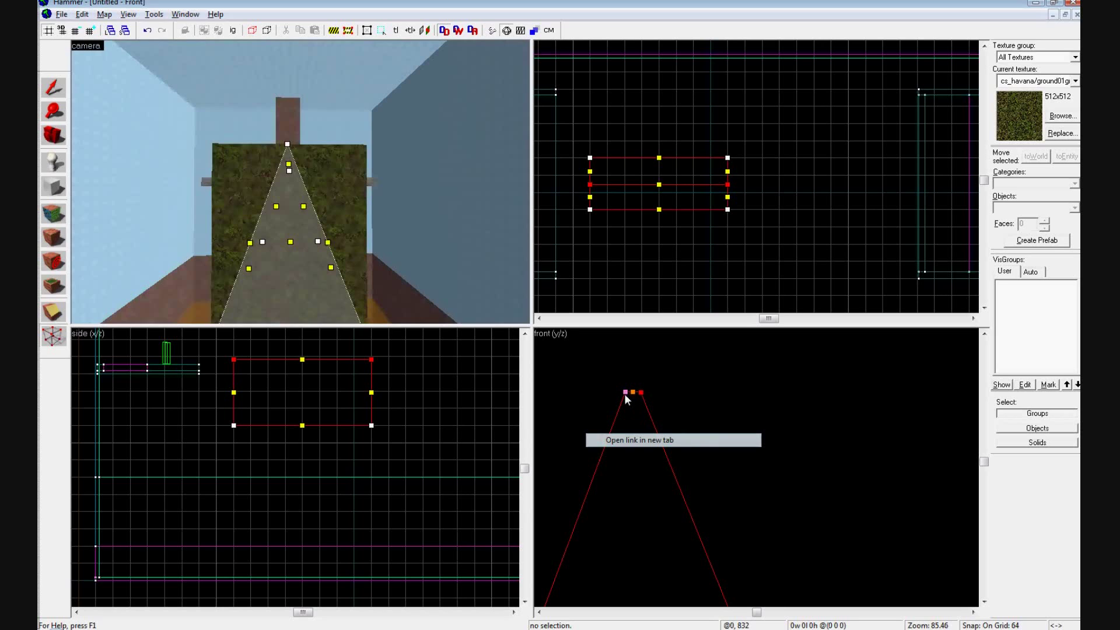
left_click_drag(641, 393, 655, 395)
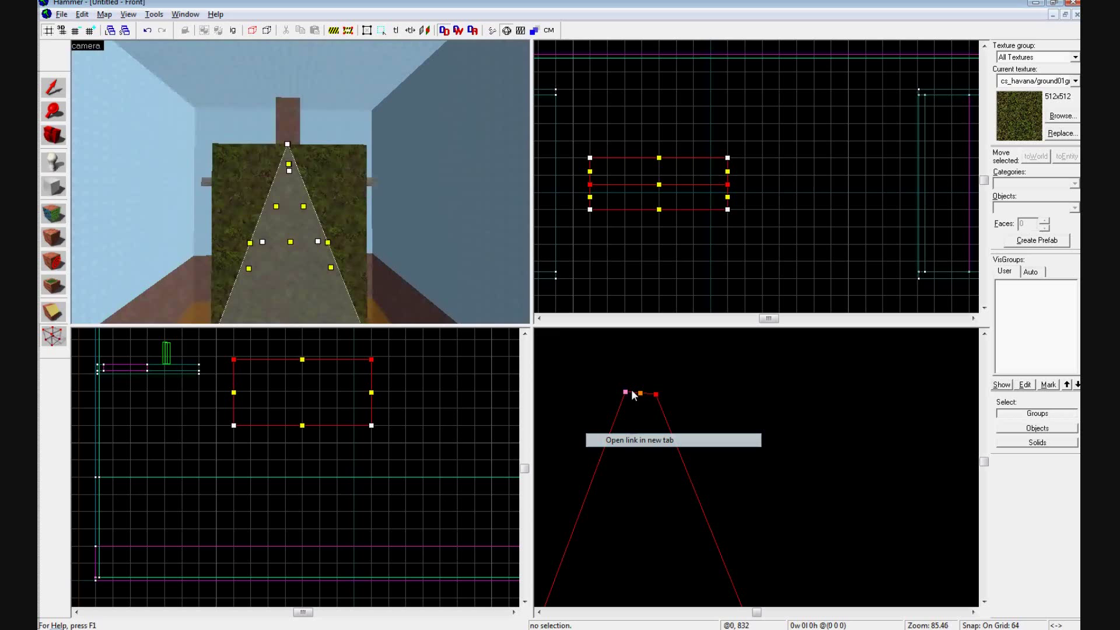
key("ctrl+z")
left_click(662, 358)
left_click(482, 315)
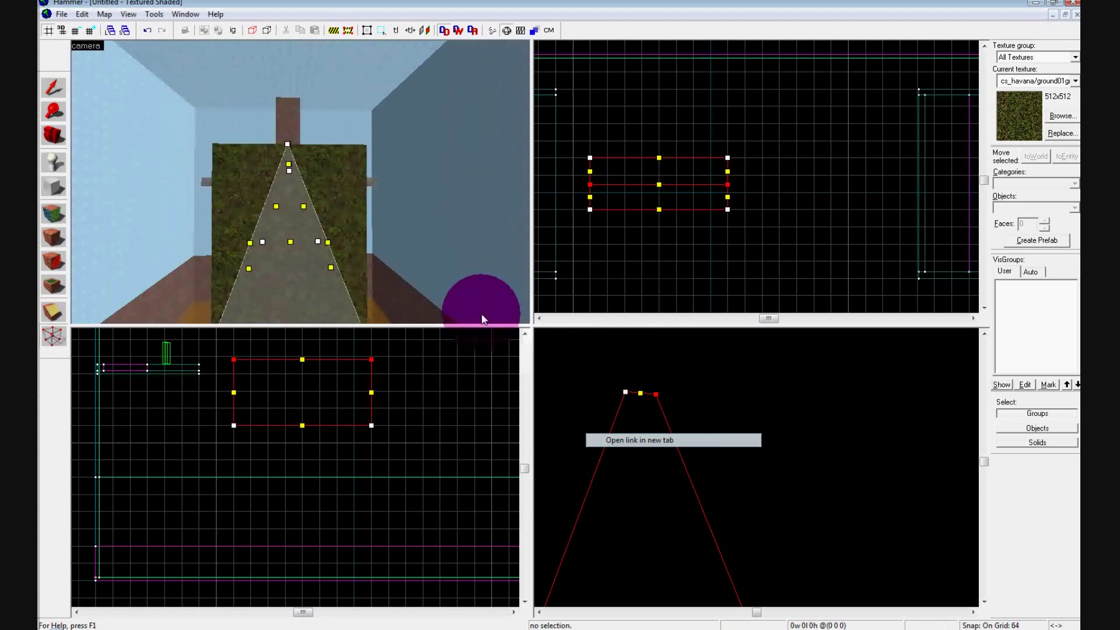
left_click(54, 88)
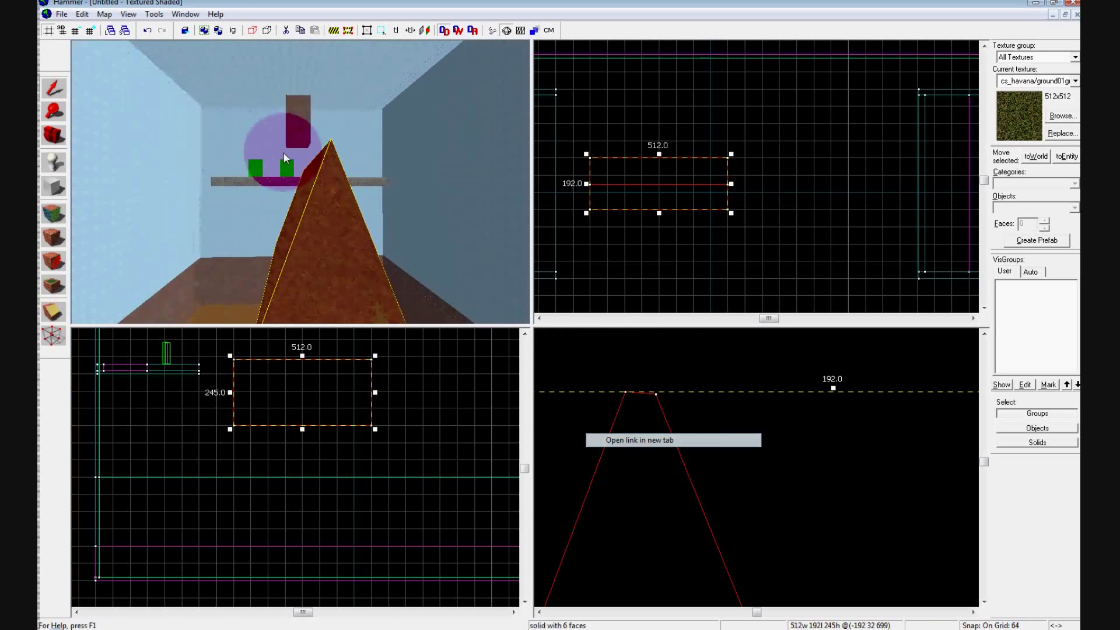
Inspect the wedge's sides, top ridge and end faces from several angles in the 3D view
key("w")
key("a")
key("d")
key("a")
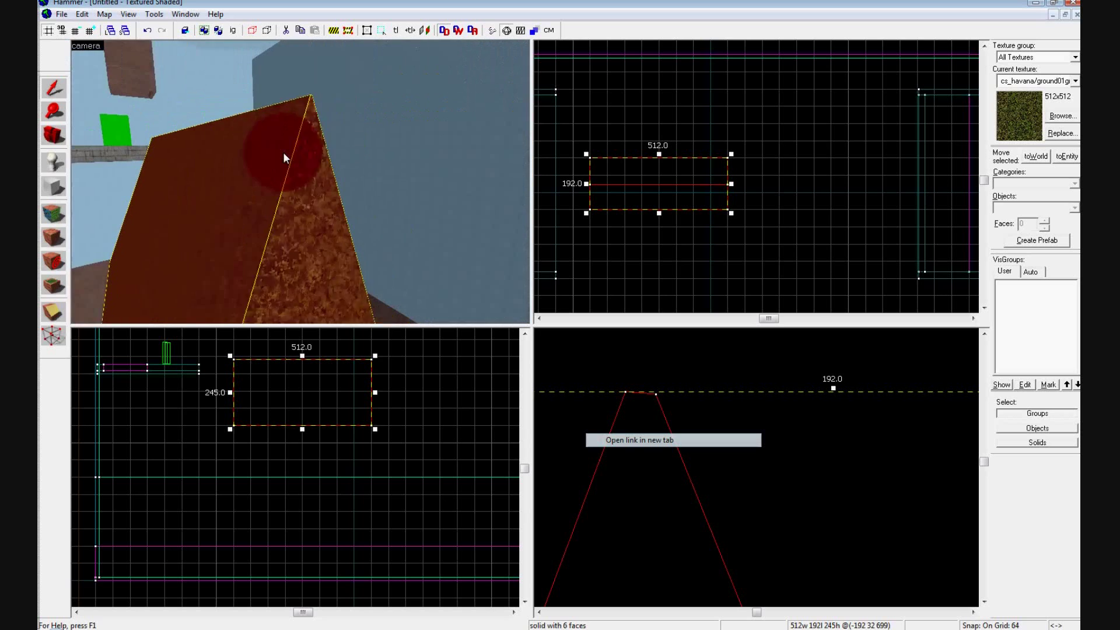
key("d")
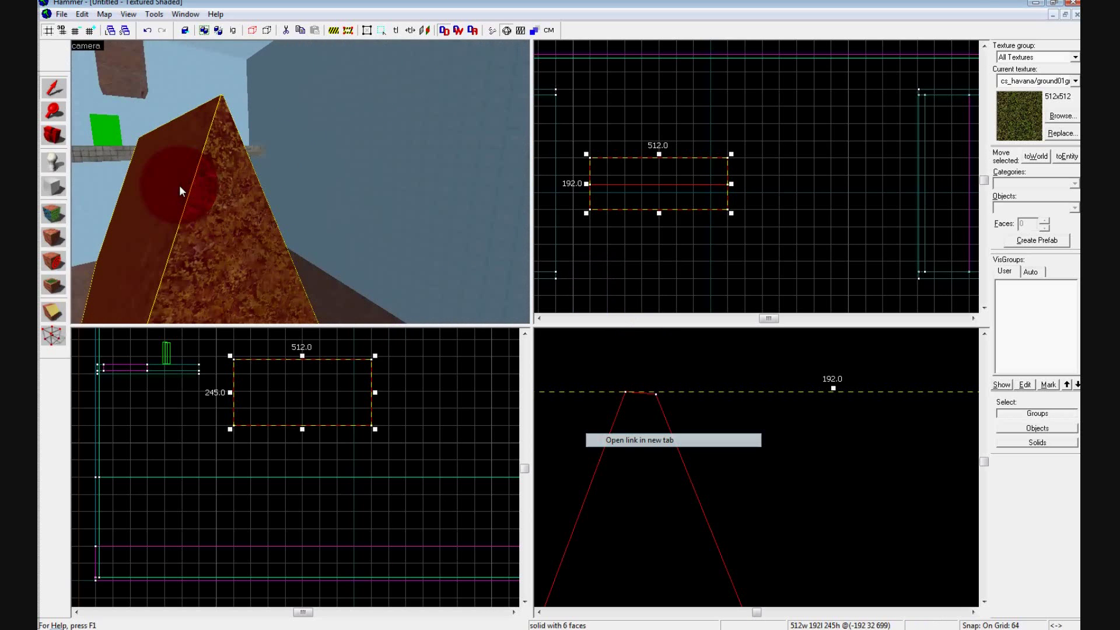
key("a")
key("s")
key("a")
key("w")
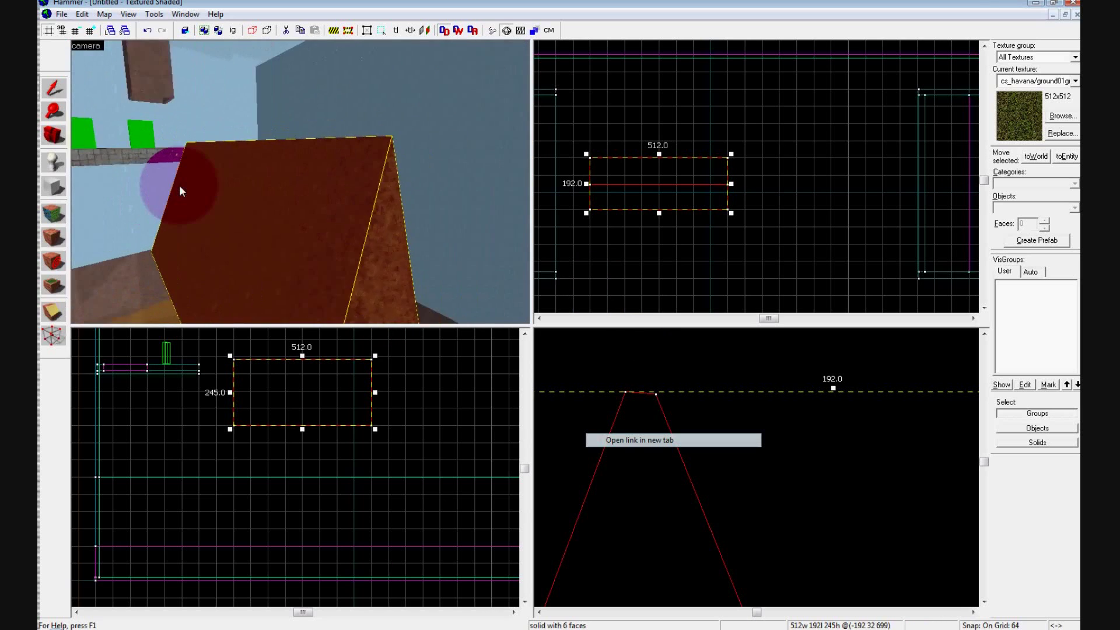
left_click_drag(179, 184, 179, 184)
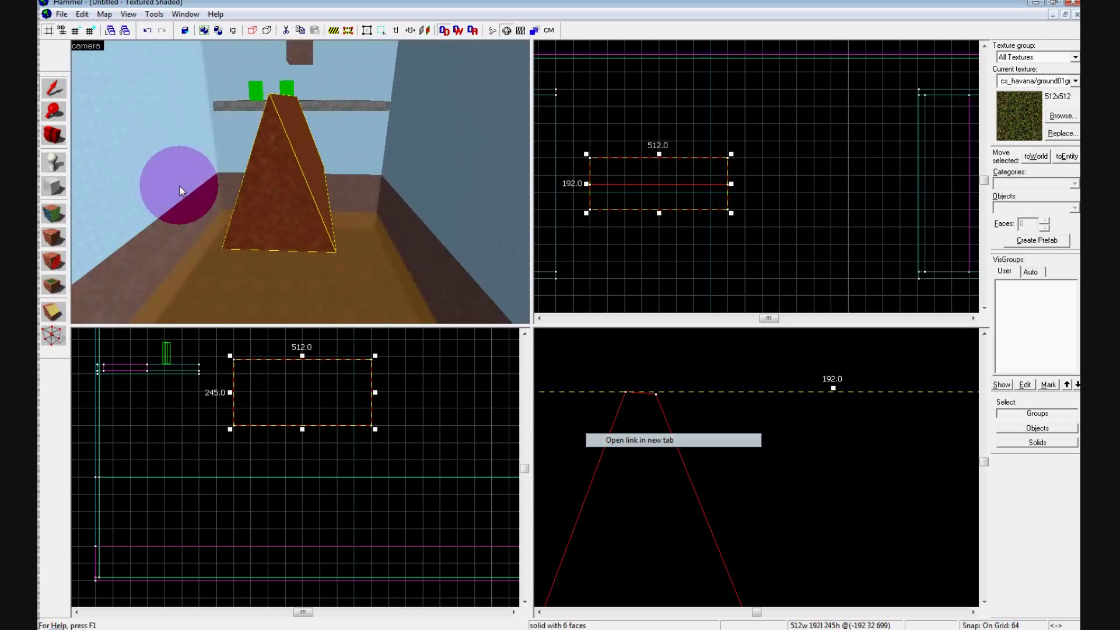
key("z")
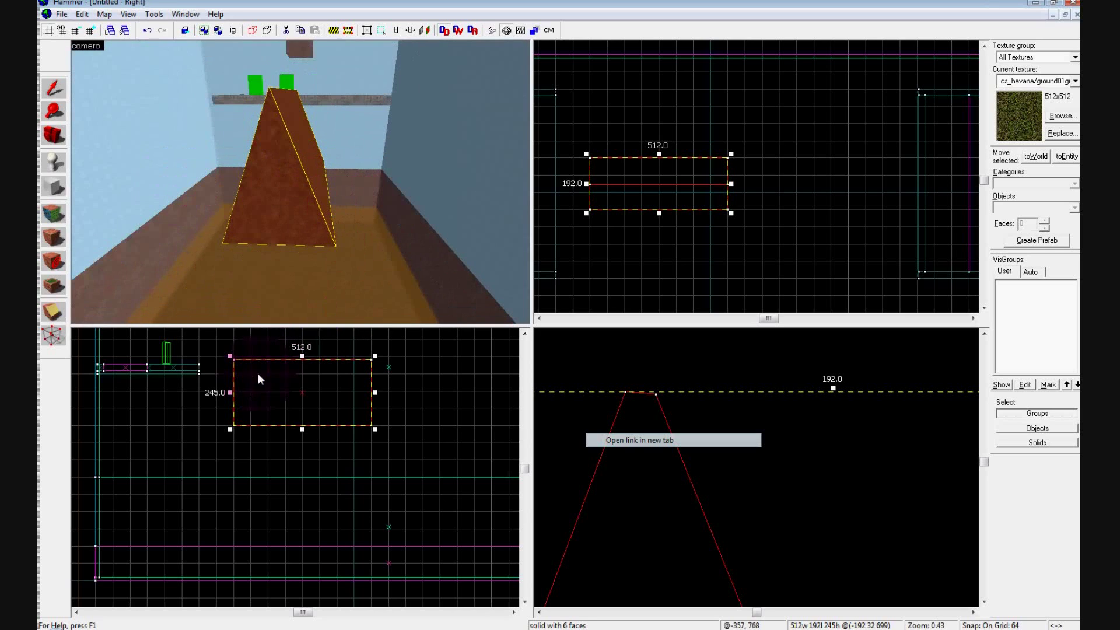
Shorten the wedge from its base to a height of 178.5 in the front view
left_click(708, 586)
scroll(708, 587, "up", 6)
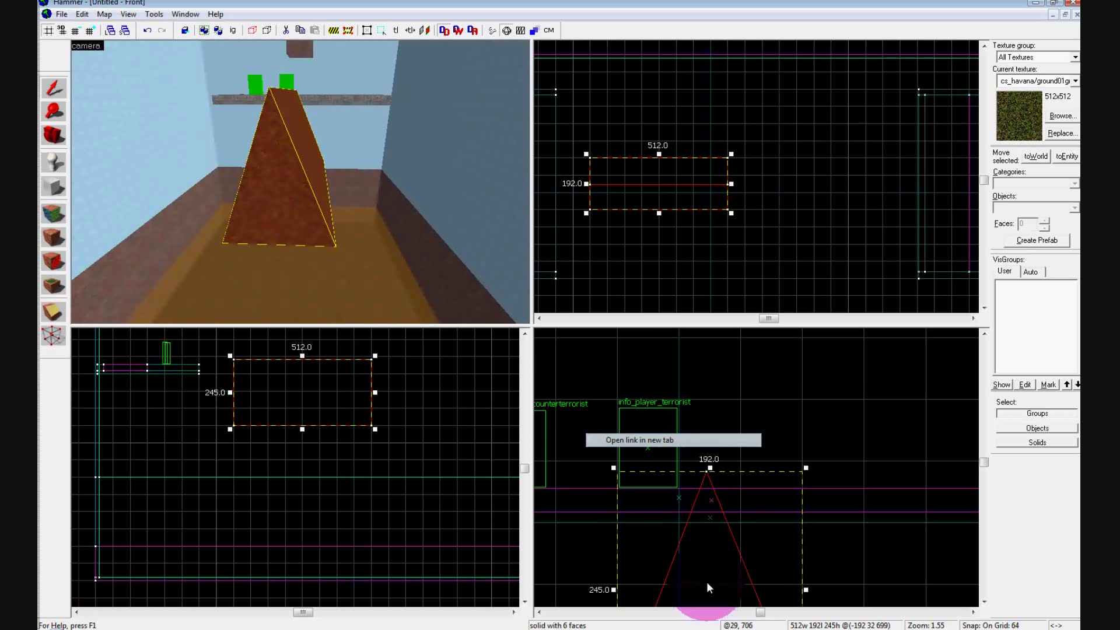
key("Down")
key("Down")
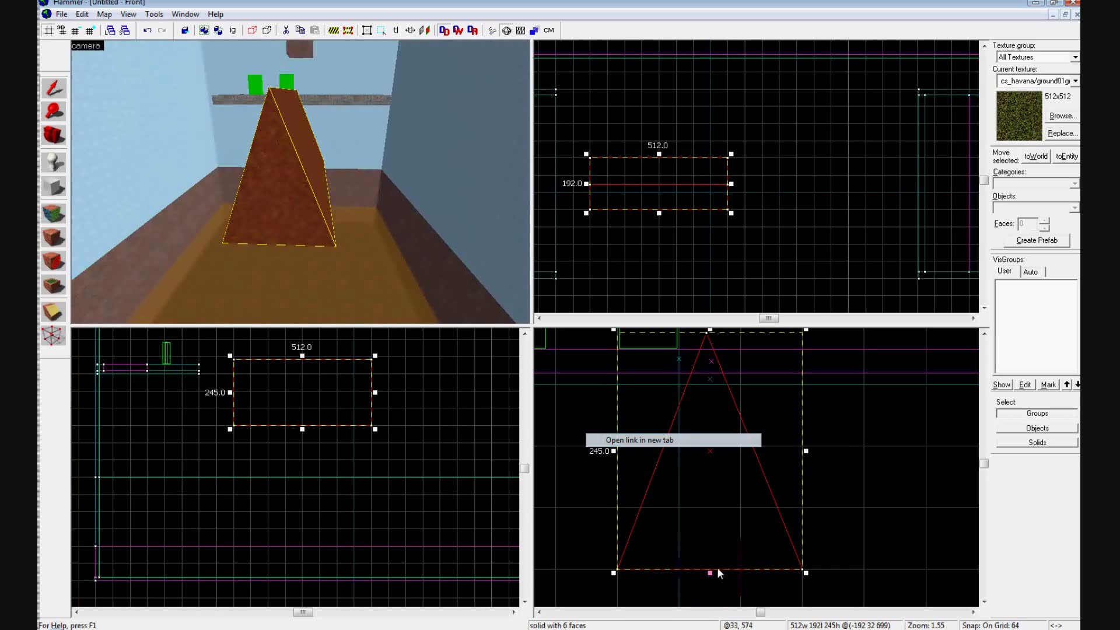
left_click_drag(710, 570, 712, 510)
Duplicate the wedge along its length, leaving a gap of 128 units between the original and the copy
key("z")
key("w")
left_click_drag(270, 169, 270, 169)
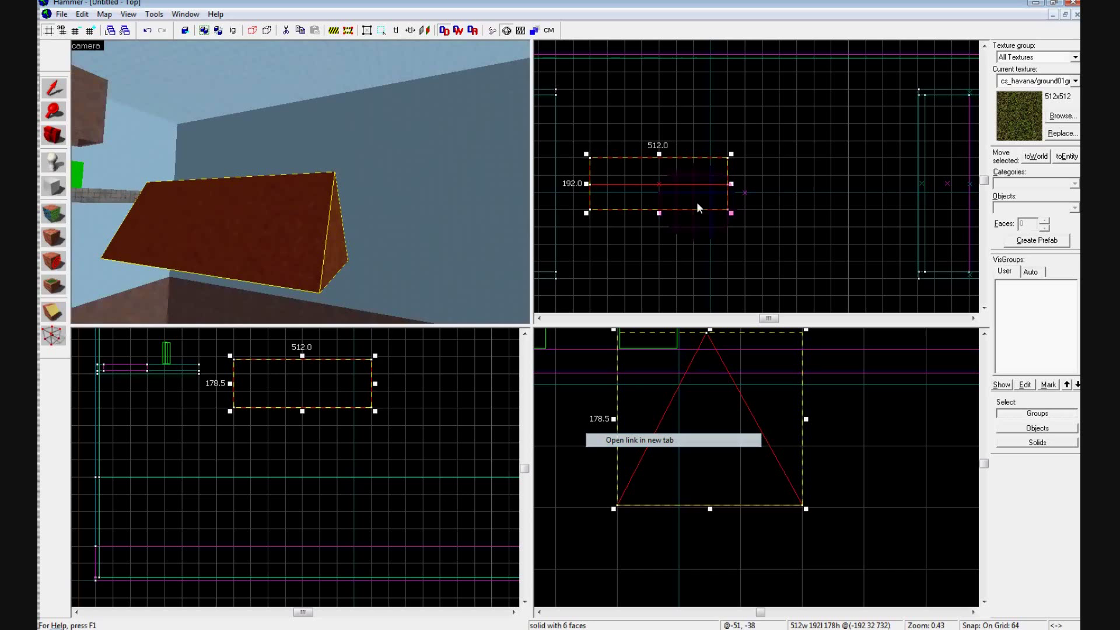
left_click_drag(677, 202, 856, 208)
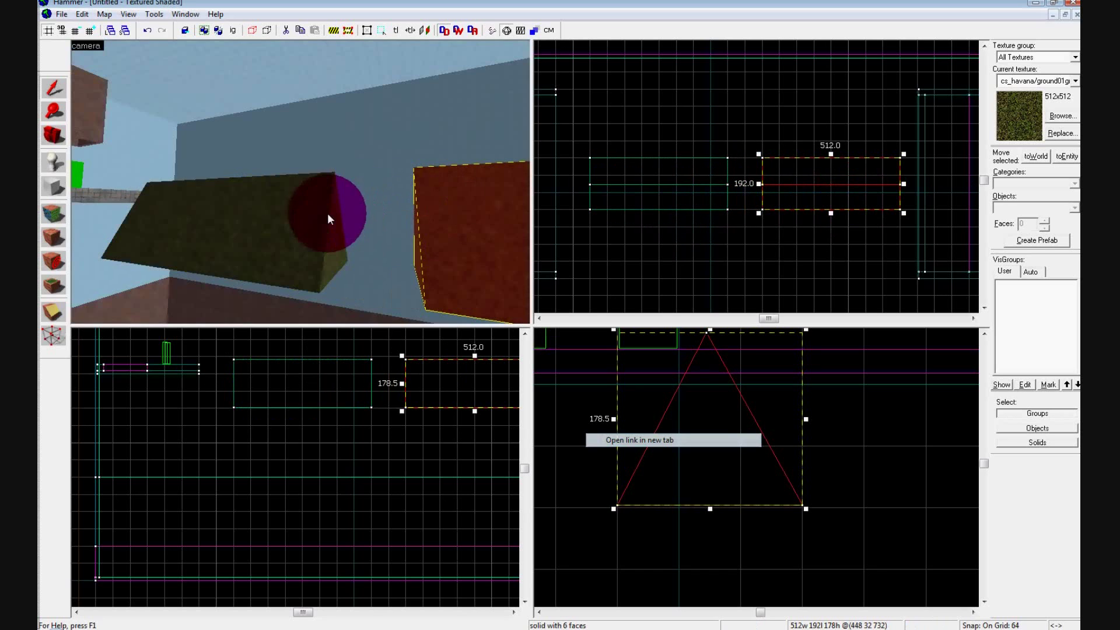
Select both wedges and rotate them together in the side view so they slope down towards the lower platform, spanning about 1139 by 579 units
left_click_drag(327, 212, 209, 233)
left_click(209, 235, "ctrl")
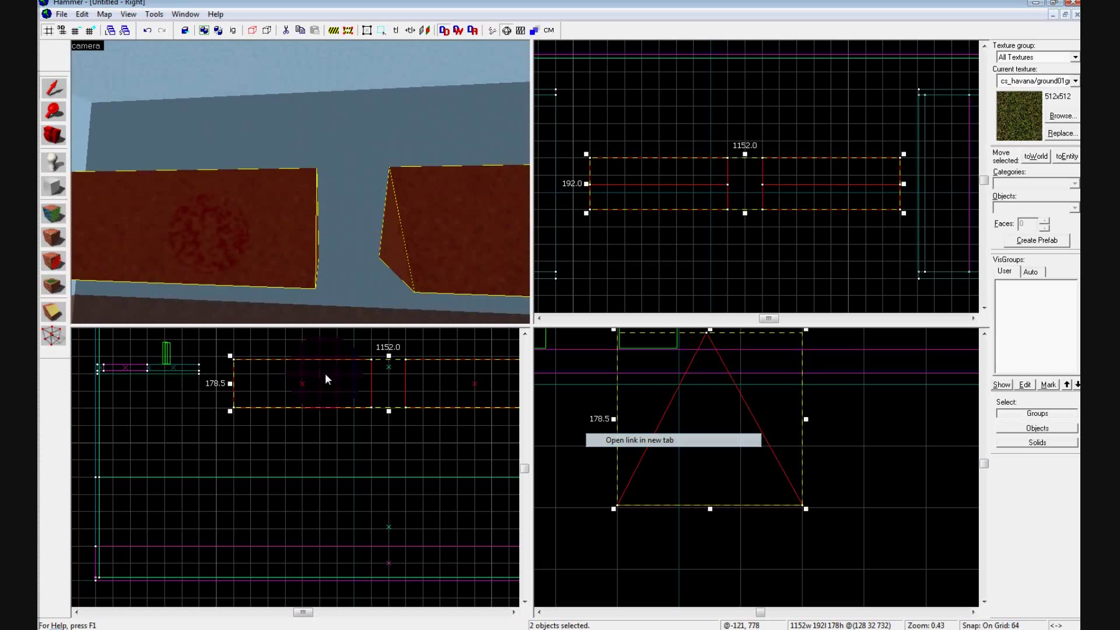
key("Right")
left_click(374, 398)
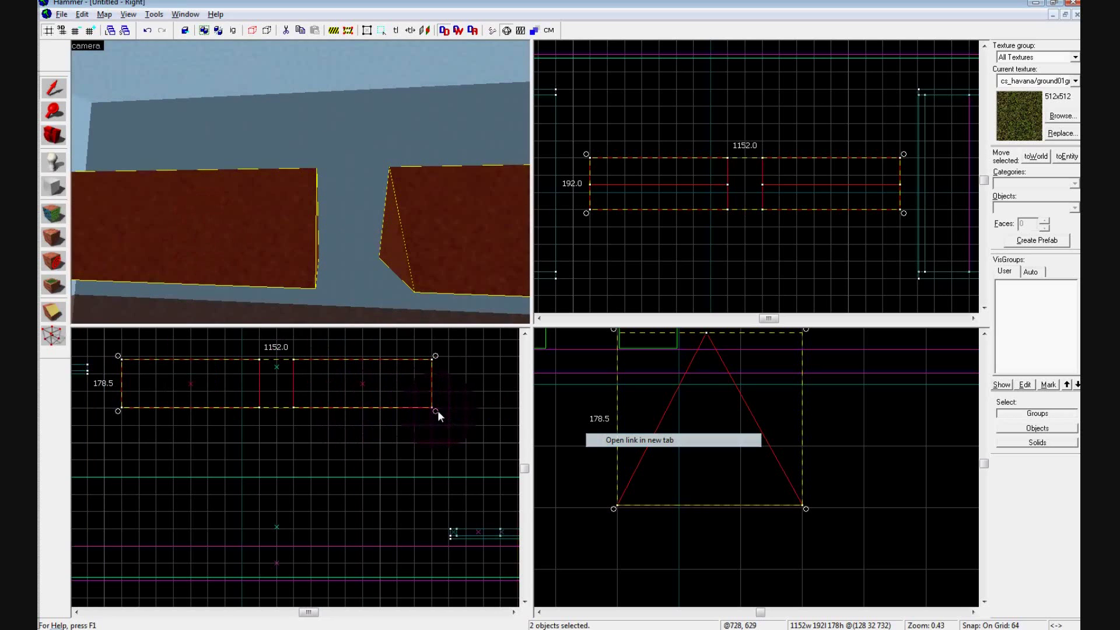
left_click_drag(436, 411, 425, 456)
left_click_drag(287, 400, 275, 460)
Inspect the two tilted wedges and the gap between them from the platforms and from several angles in the 3D view
key("z")
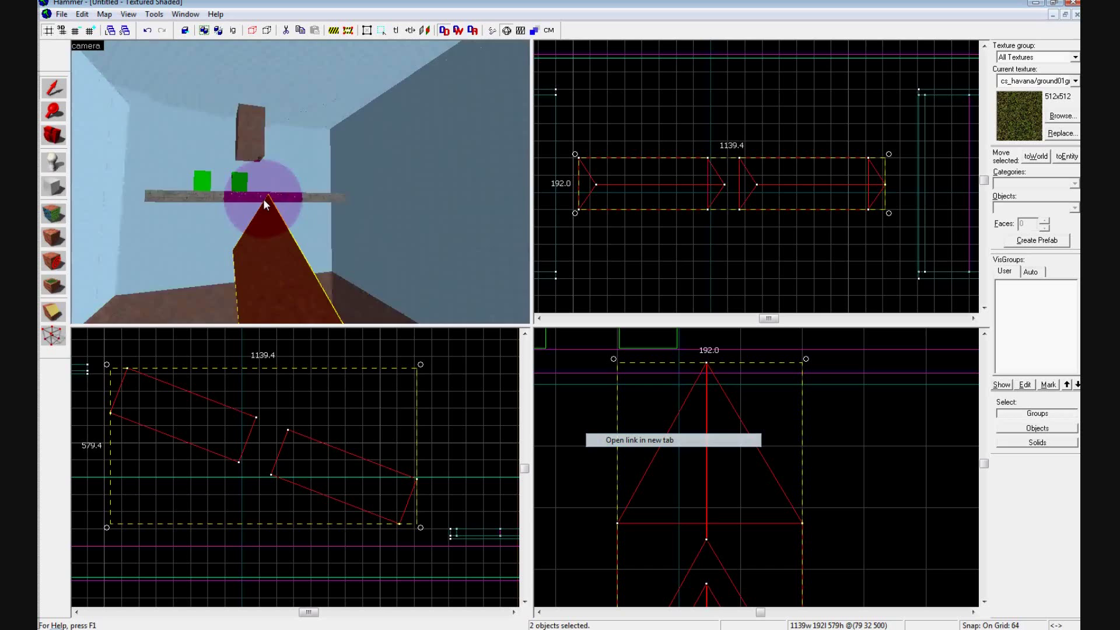
key("w")
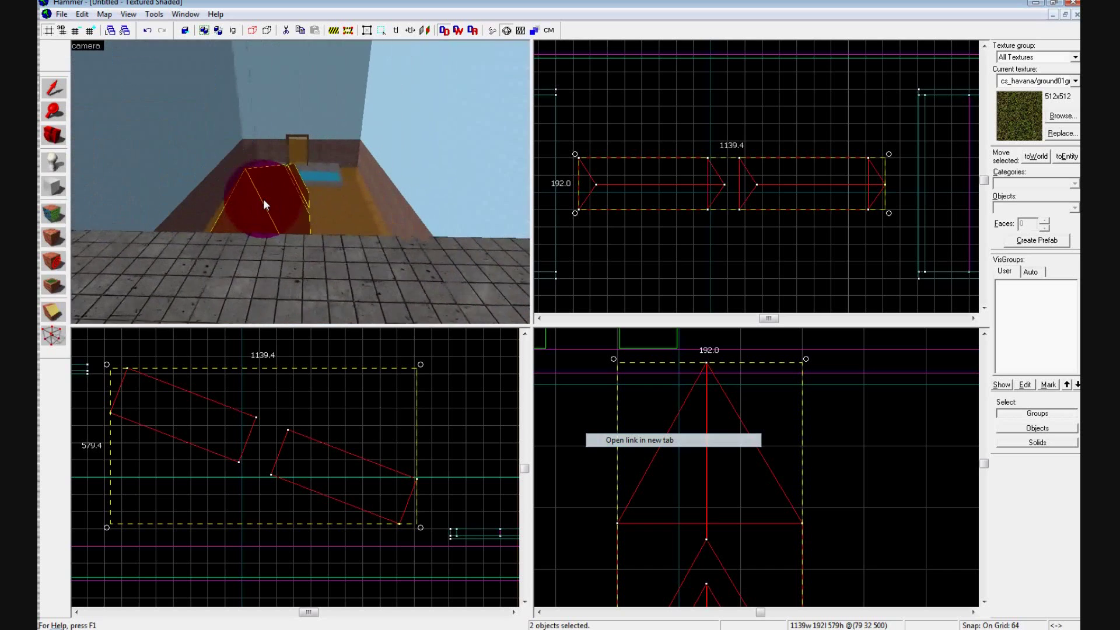
key("w")
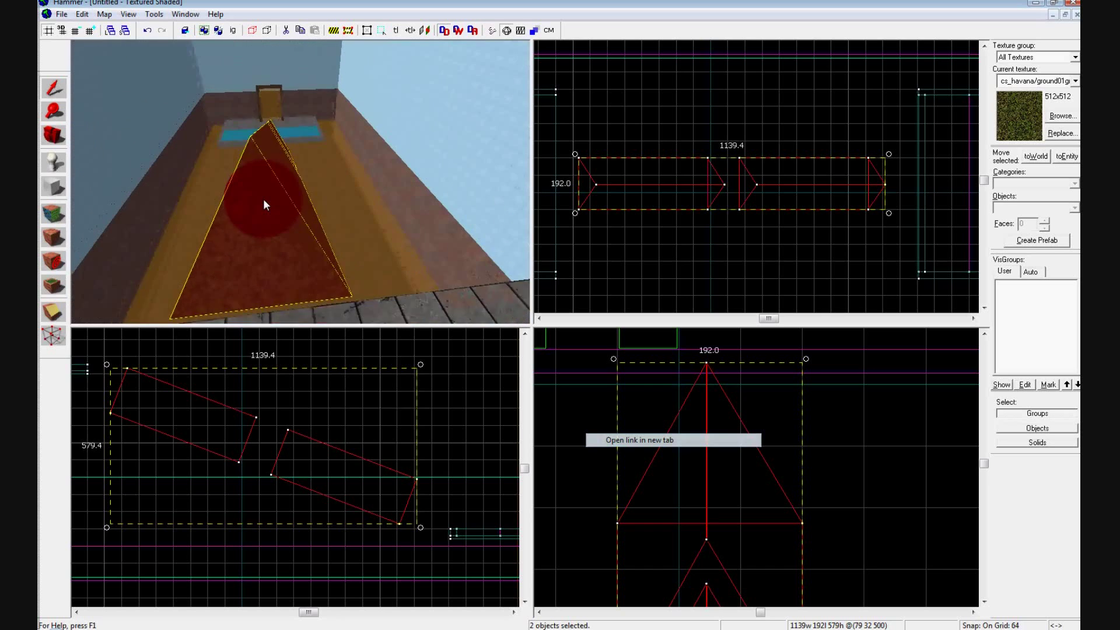
key("Up")
key("Up")
key("Up")
key("Up")
key("Up")
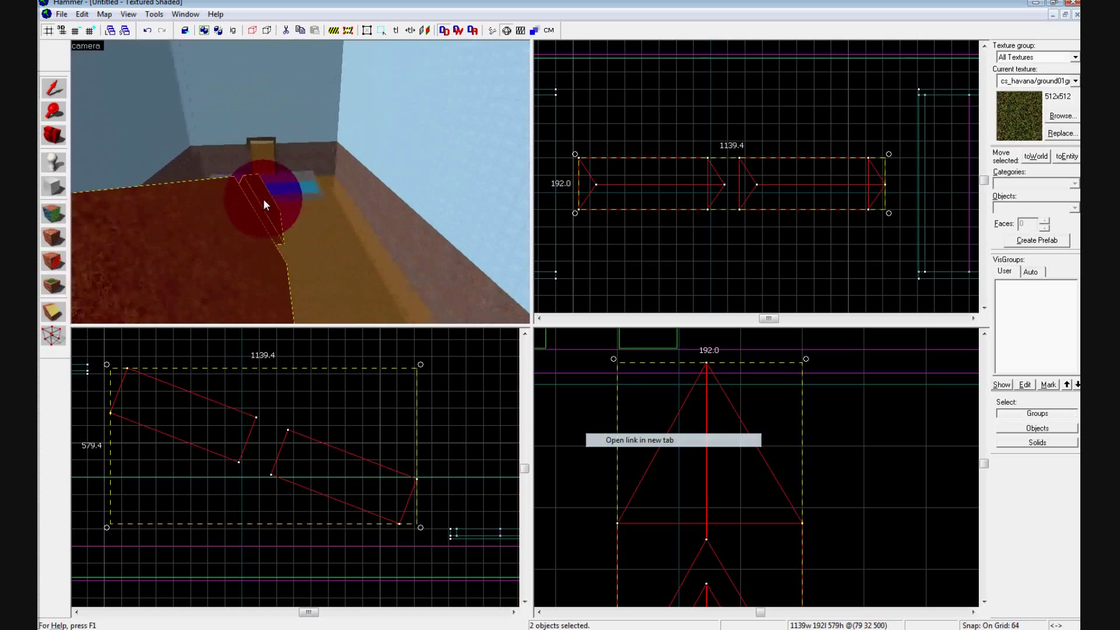
key("w")
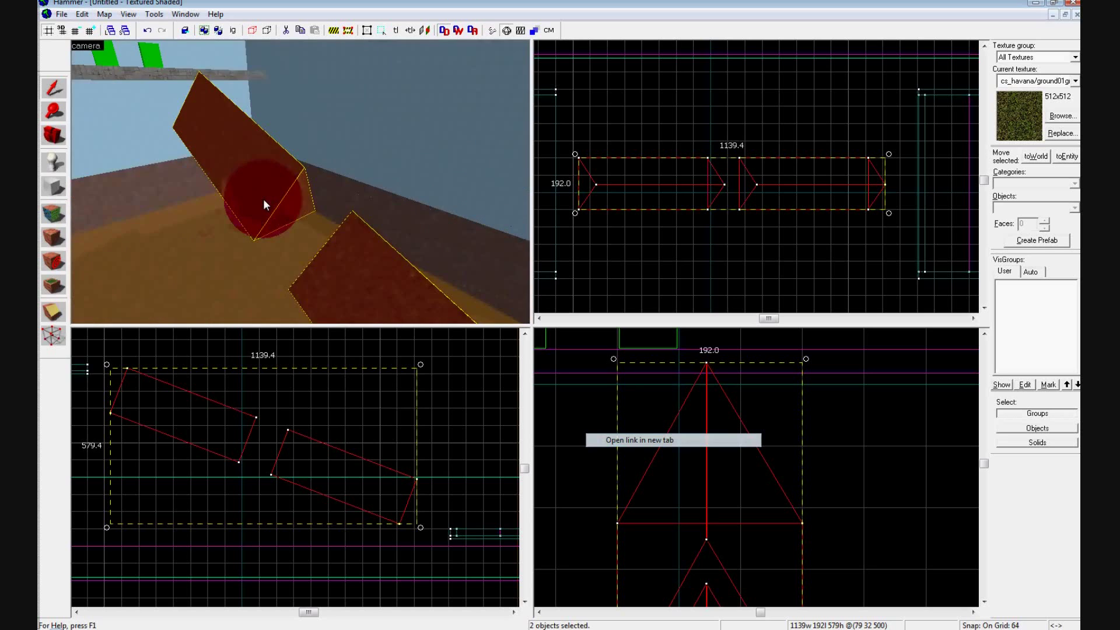
key("Up")
key("Up")
key("Up")
key("Up")
key("Up")
key("Up")
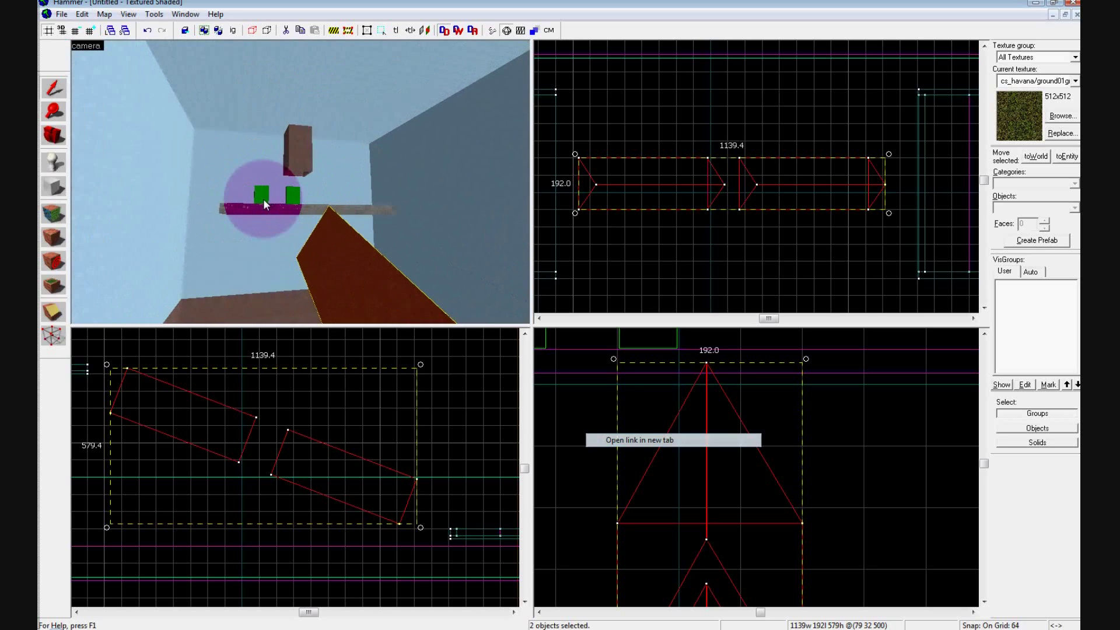
key("Up")
key("Up")
key("Up")
key("Up")
key("Up")
key("Up")
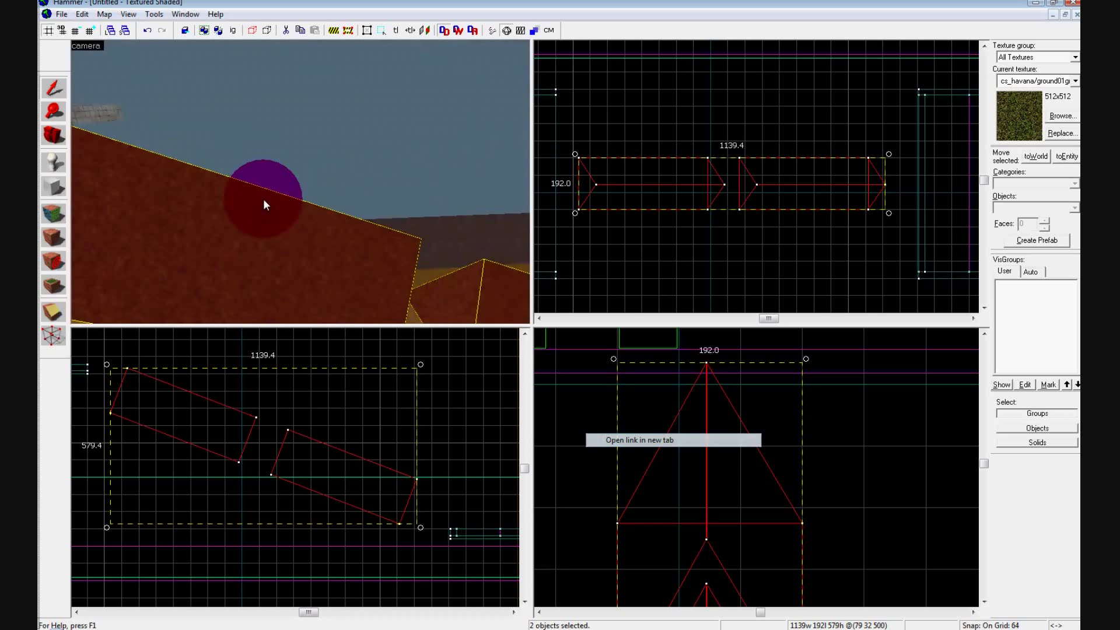
key("Up")
key("Up")
key("Up")
key("Up")
key("Up")
key("Up")
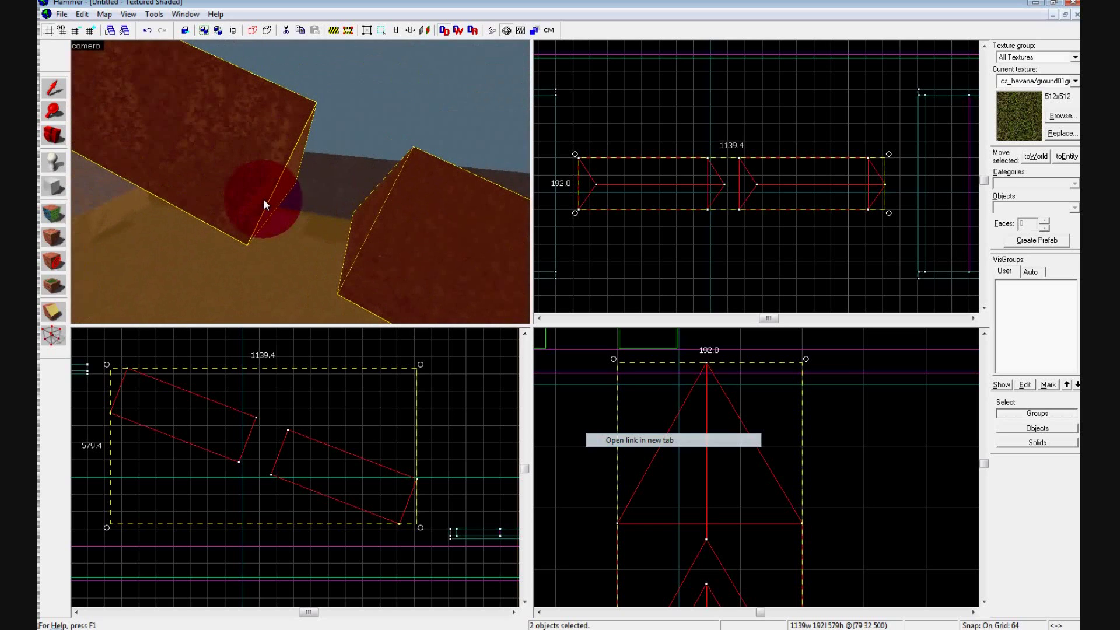
Select only the lower wedge and rotate it back to horizontal in the side view
left_click(327, 205)
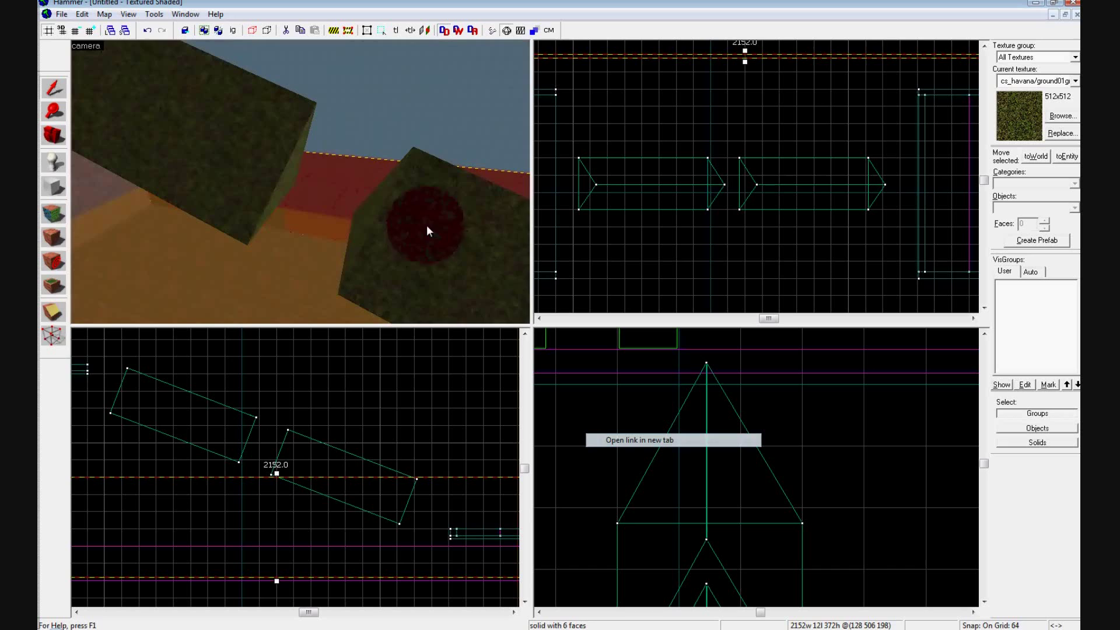
left_click(426, 225)
key("d")
key("d")
key("s")
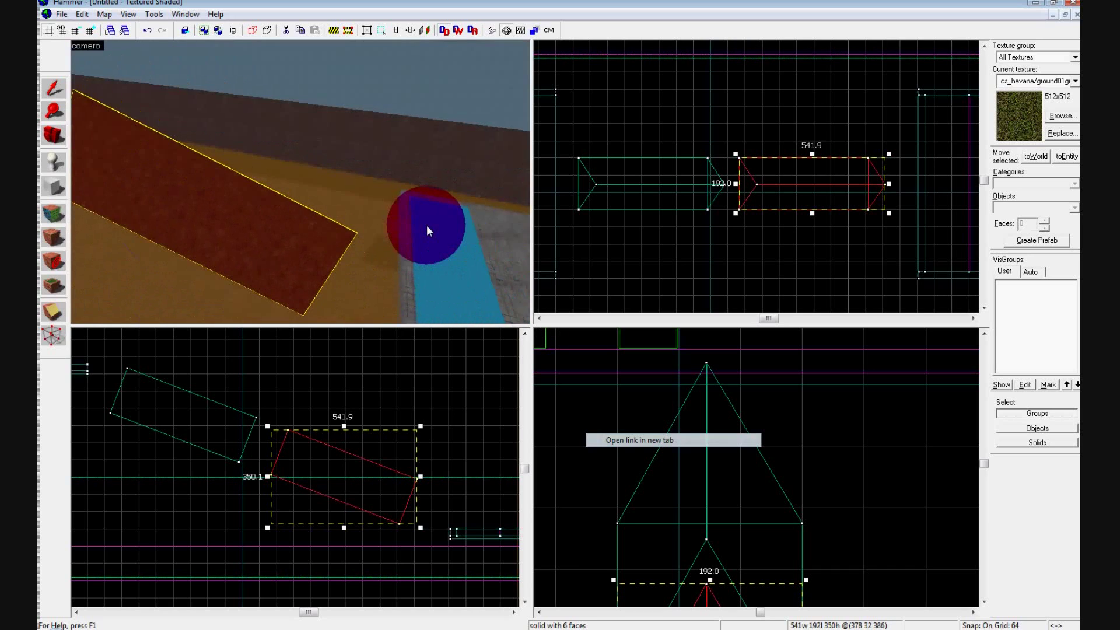
key("Right")
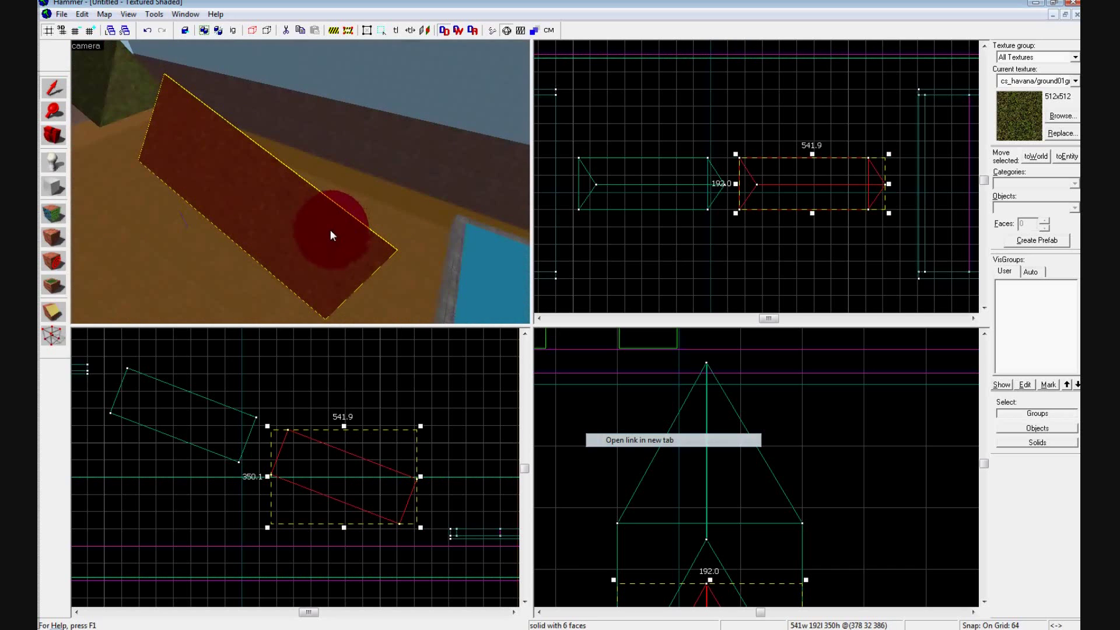
left_click(397, 481)
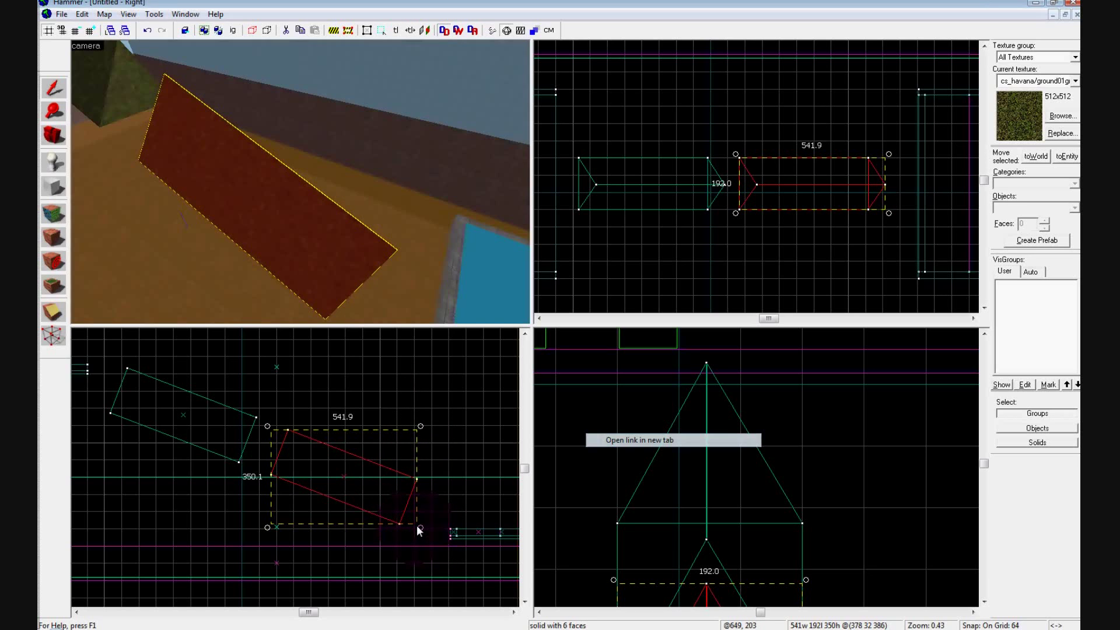
left_click_drag(418, 526, 438, 499)
left_click_drag(334, 239, 334, 239)
Clip the levelled wedge vertically about 70 units from the end nearest the tilted wedge, keeping both parts
left_click(49, 318)
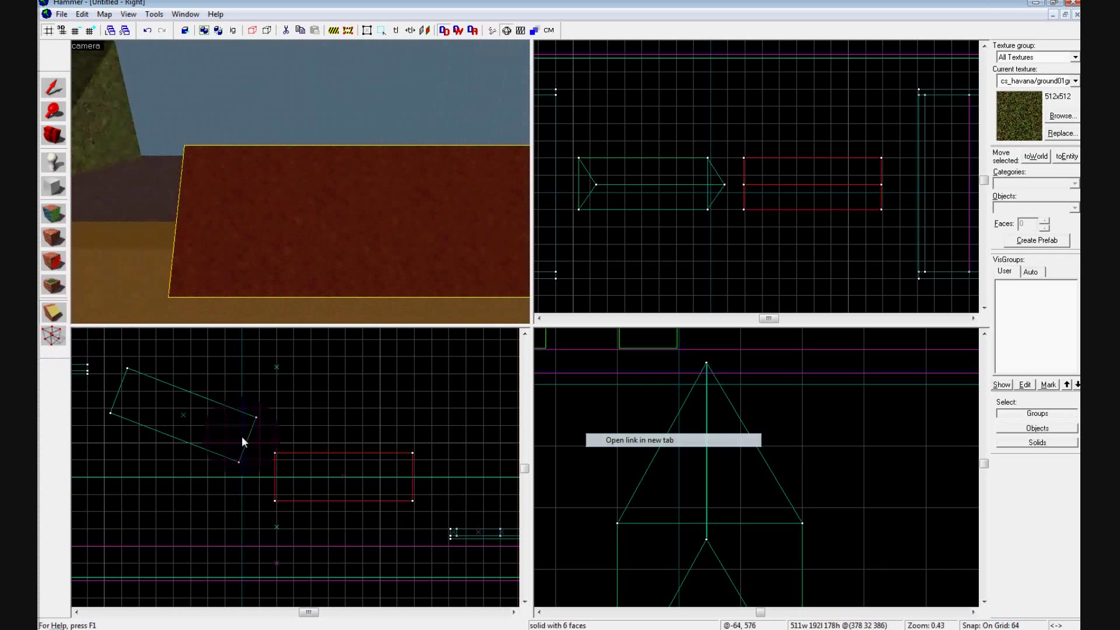
scroll(242, 436, "up", 7)
left_click_drag(257, 387, 255, 515)
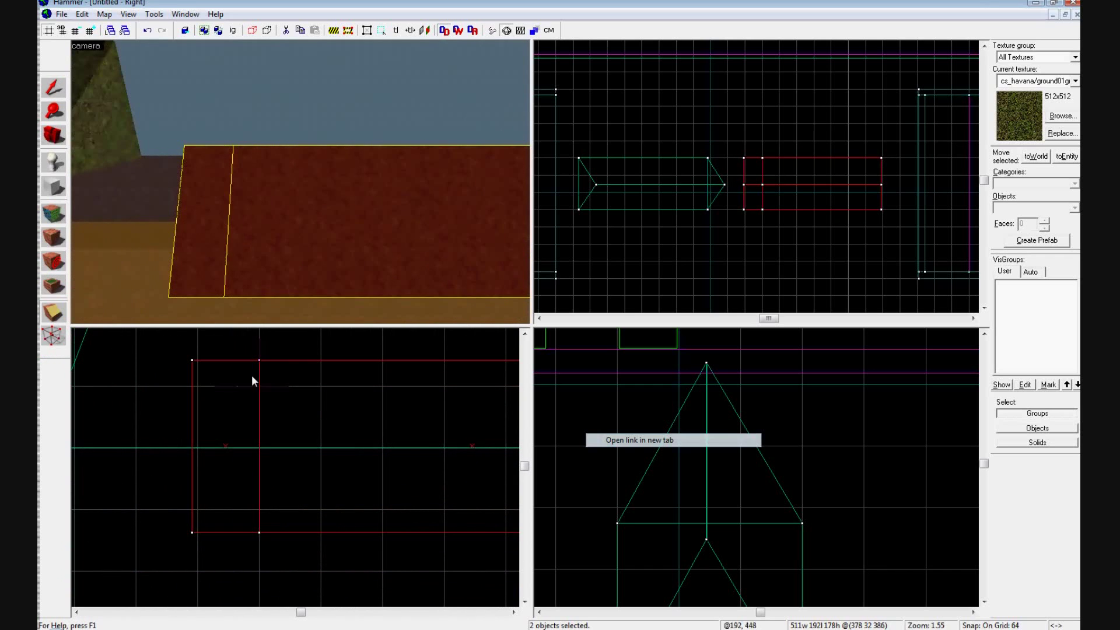
Delete the longer part of the clipped wedge and narrow the remaining slice to 64 units
left_click(53, 61)
left_click(293, 270)
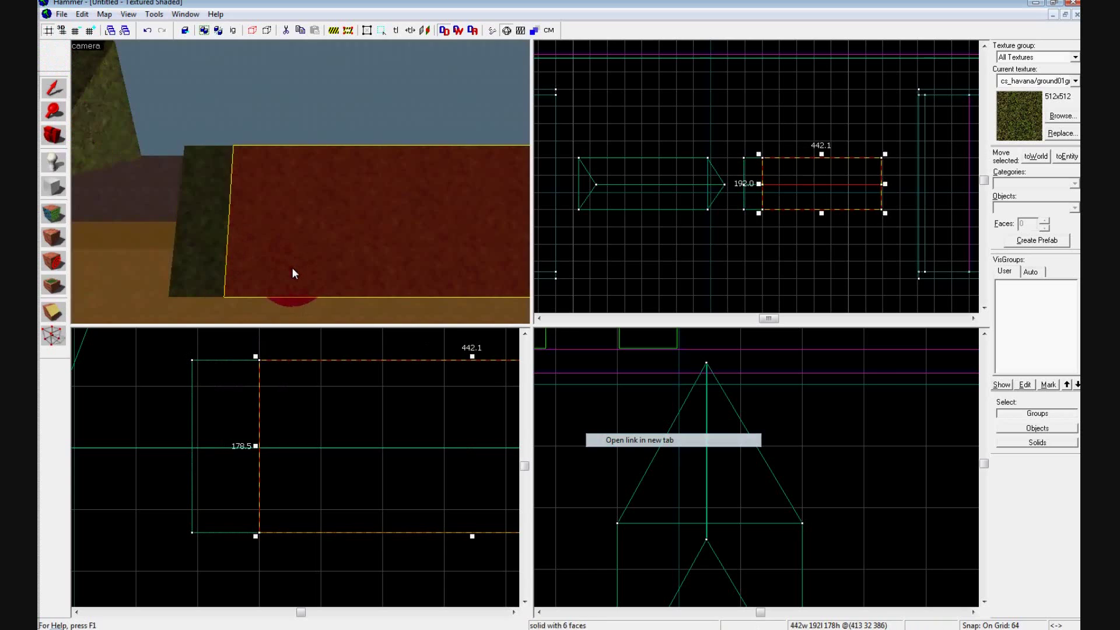
key("Delete")
left_click(194, 246)
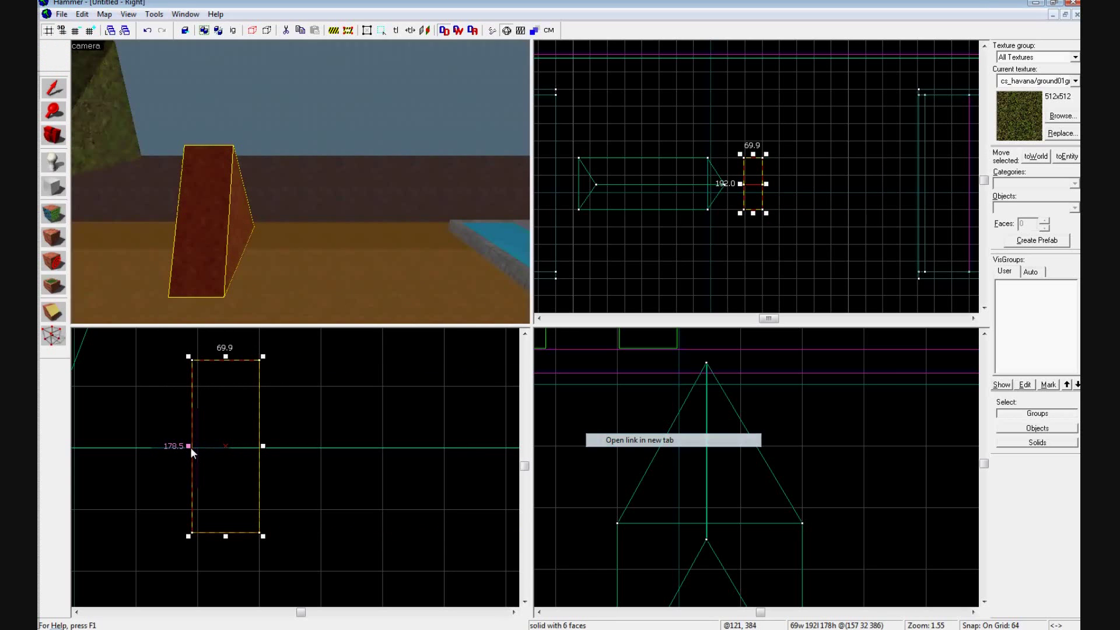
left_click_drag(189, 446, 195, 446)
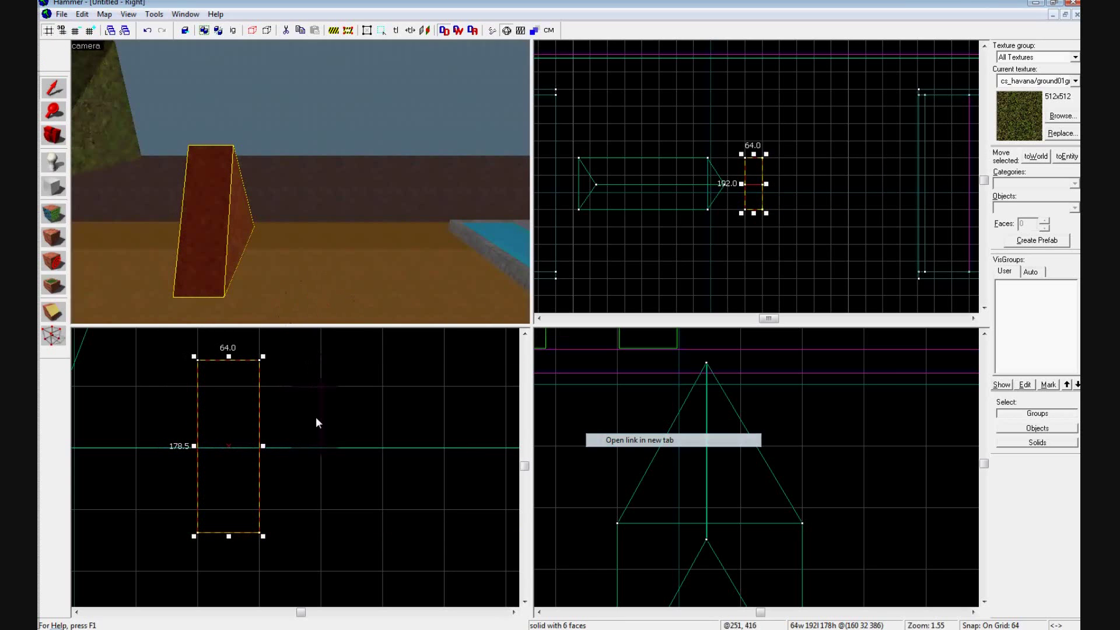
Raise the 64-unit slice towards the lower end of the tilted wedge and rotate it to a similar slope in the side view
scroll(265, 481, "down", 5)
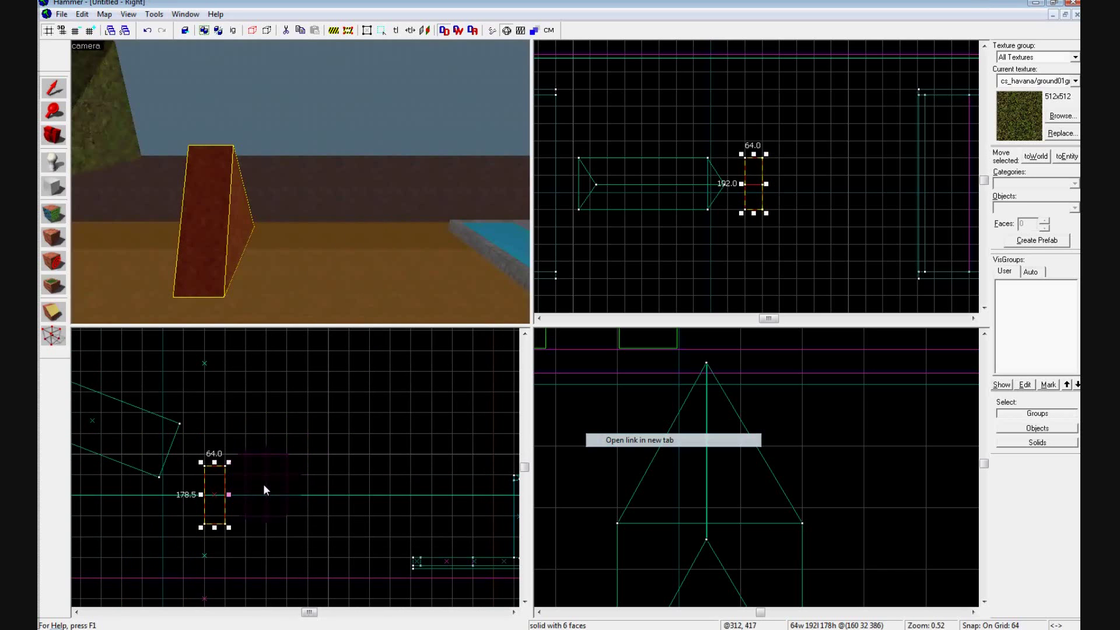
mouse_move(230, 491)
left_mouse_down()
mouse_move(243, 461)
mouse_move(233, 495)
mouse_move(223, 481)
left_mouse_up()
scroll(212, 498, "up", 5)
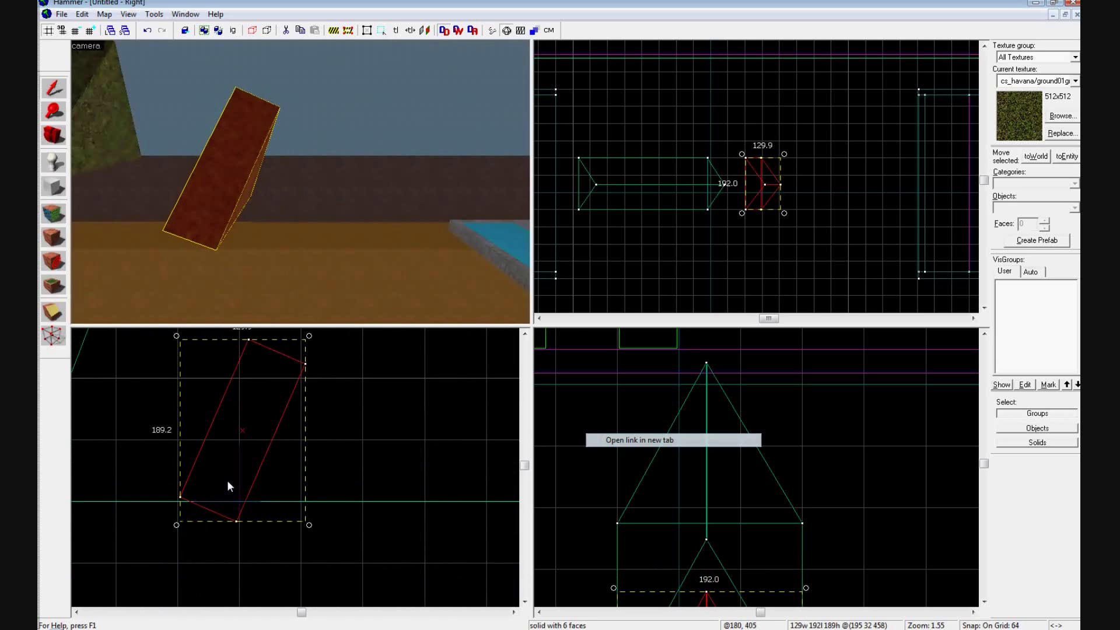
Duplicate the tilted slice on its downhill side and rotate the copy 5 degrees about the Y axis
left_click_drag(233, 451, 318, 471, "shift")
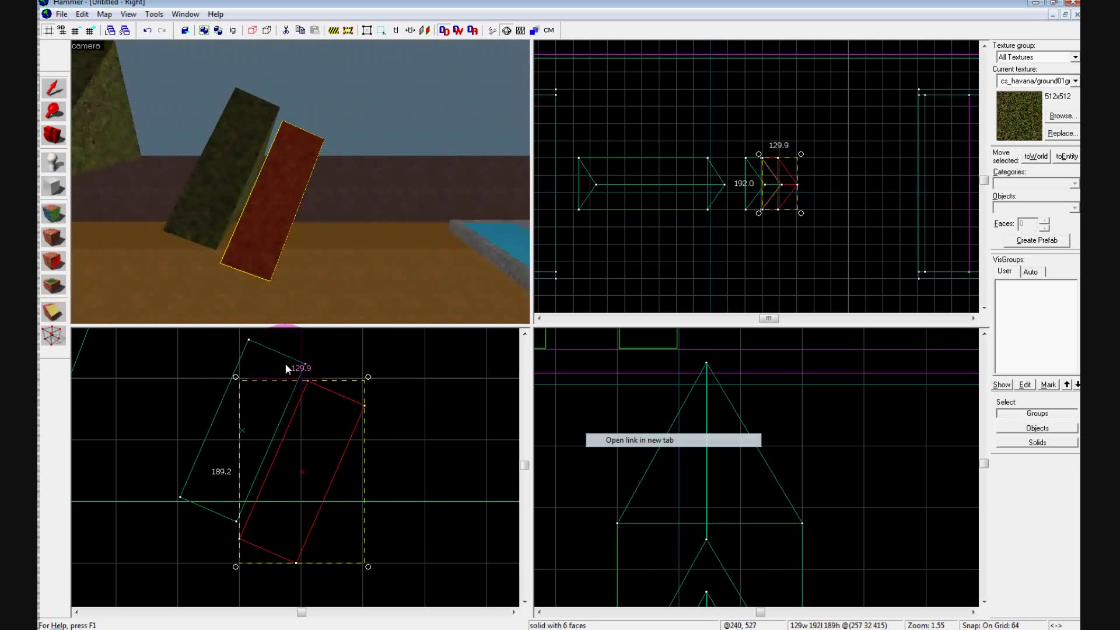
key("ctrl+m")
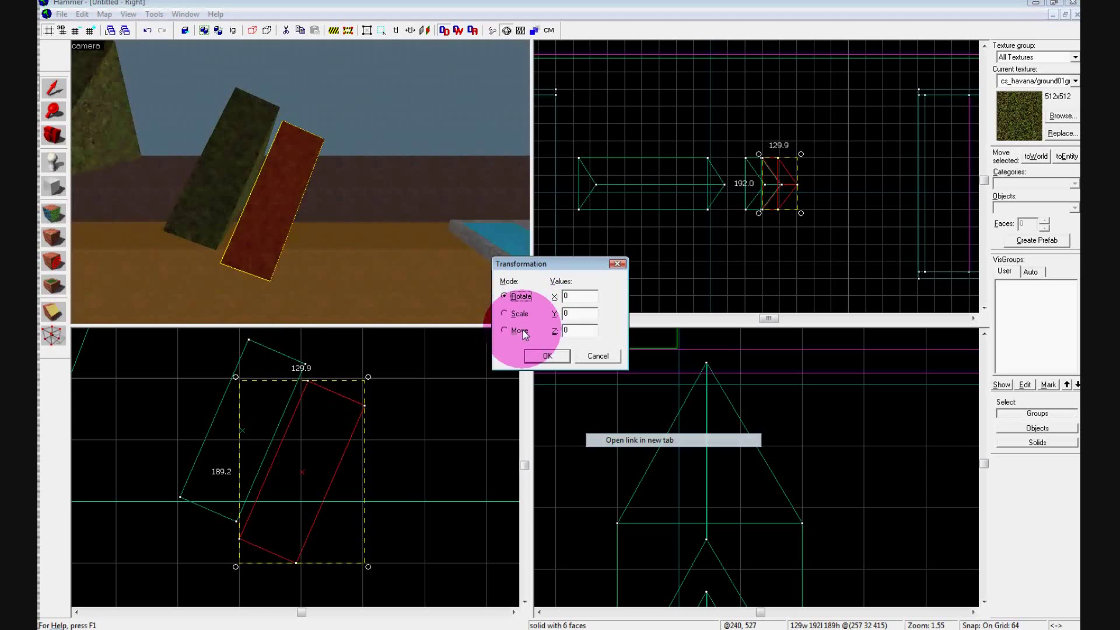
double_click(574, 313)
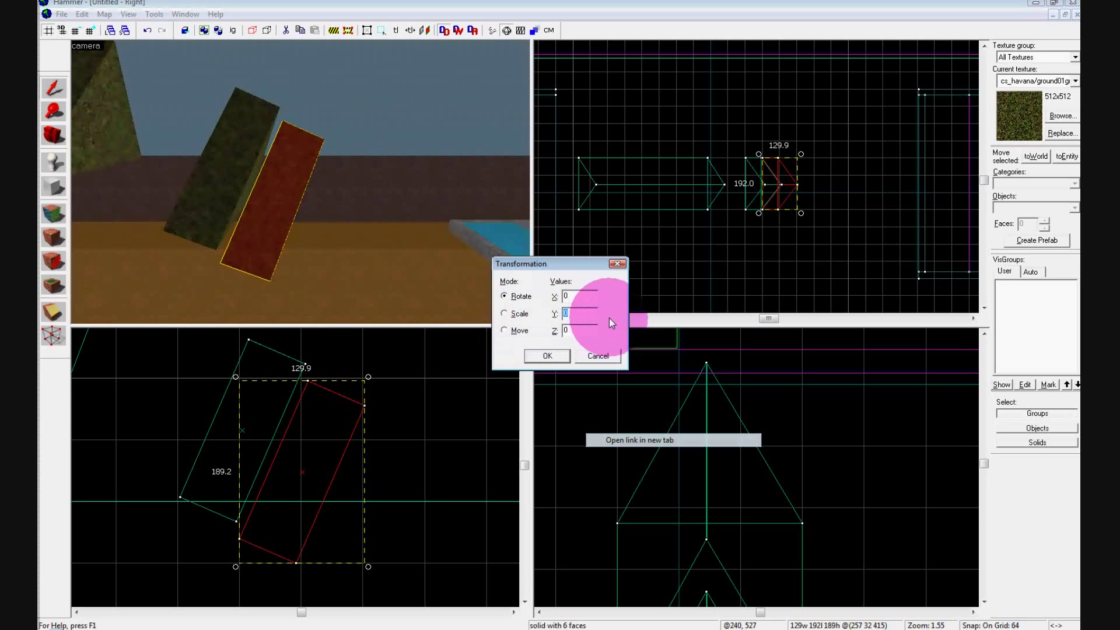
type("5")
key("Return")
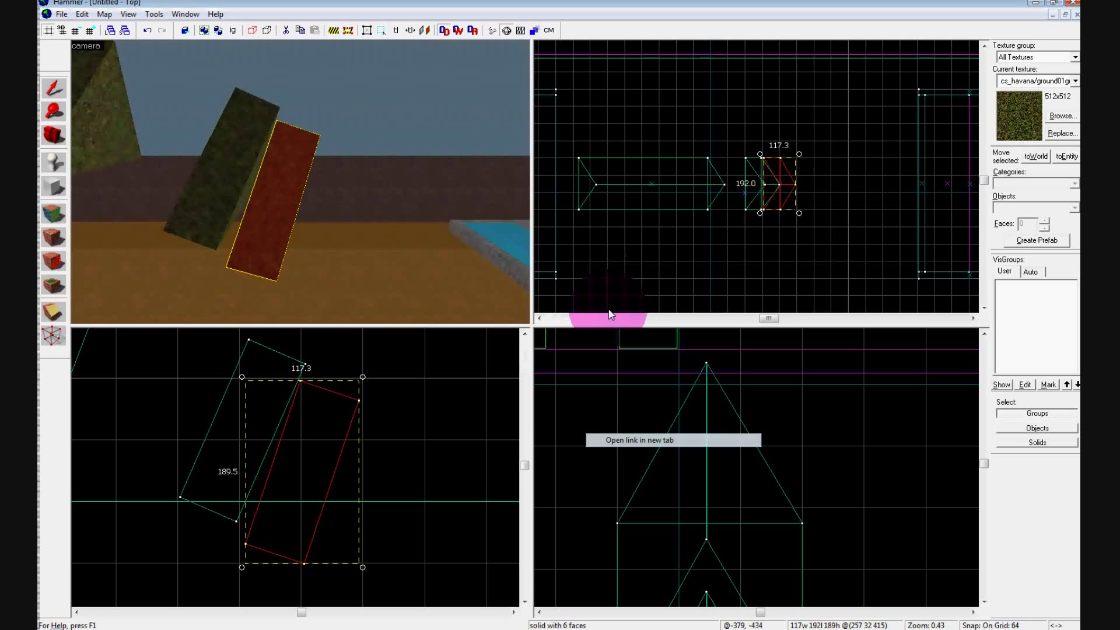
Rotate the copied slice another 5 degrees about the Y axis
key("ctrl+m")
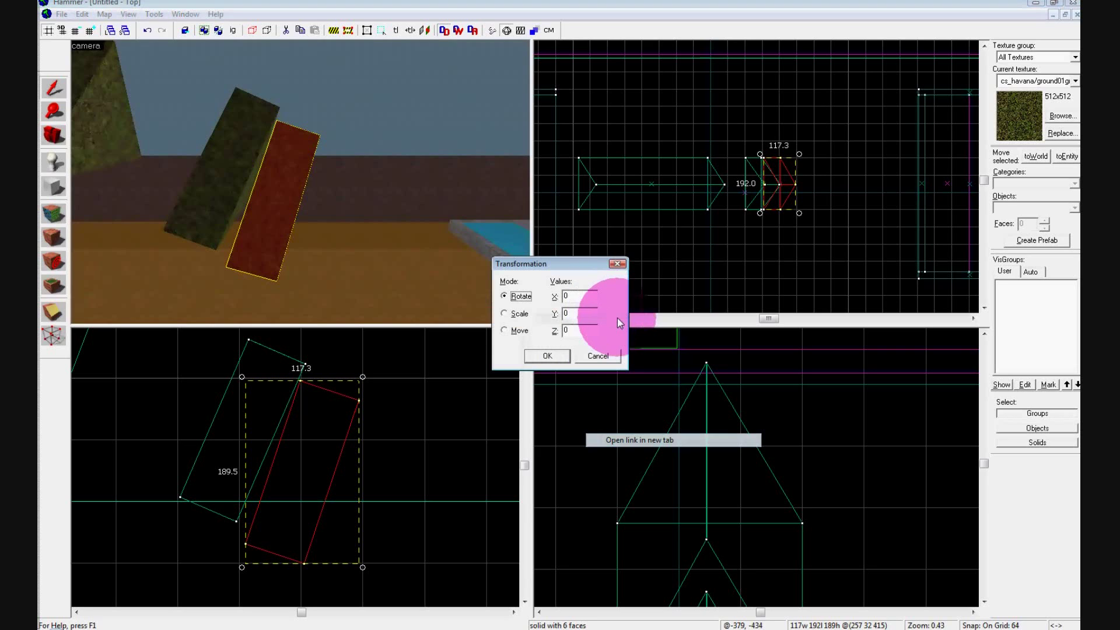
double_click(572, 313)
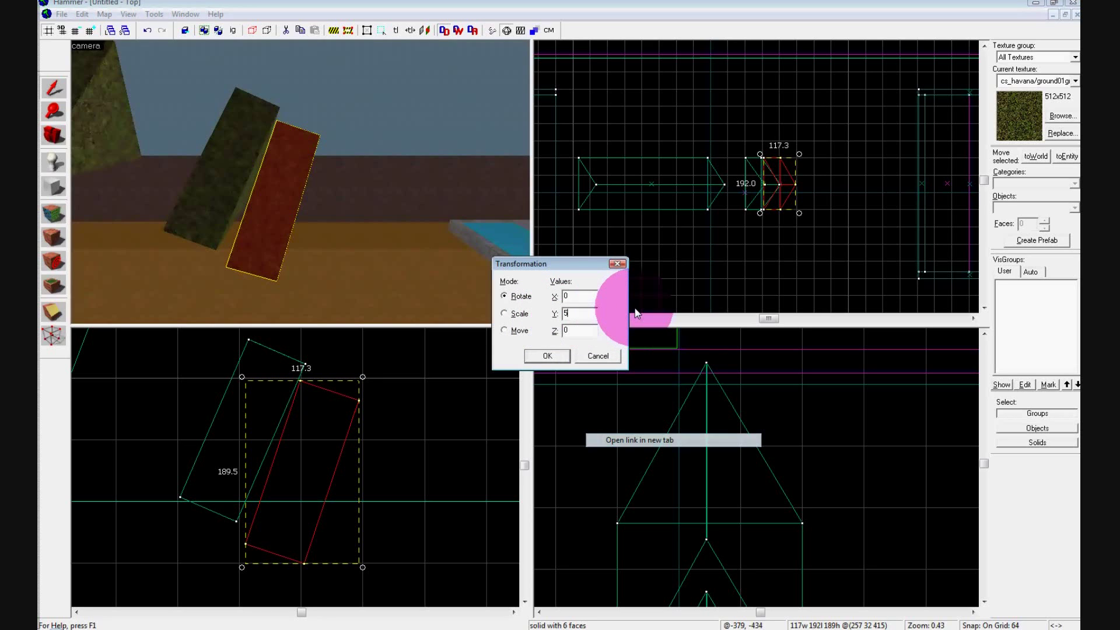
type("5")
key("Return")
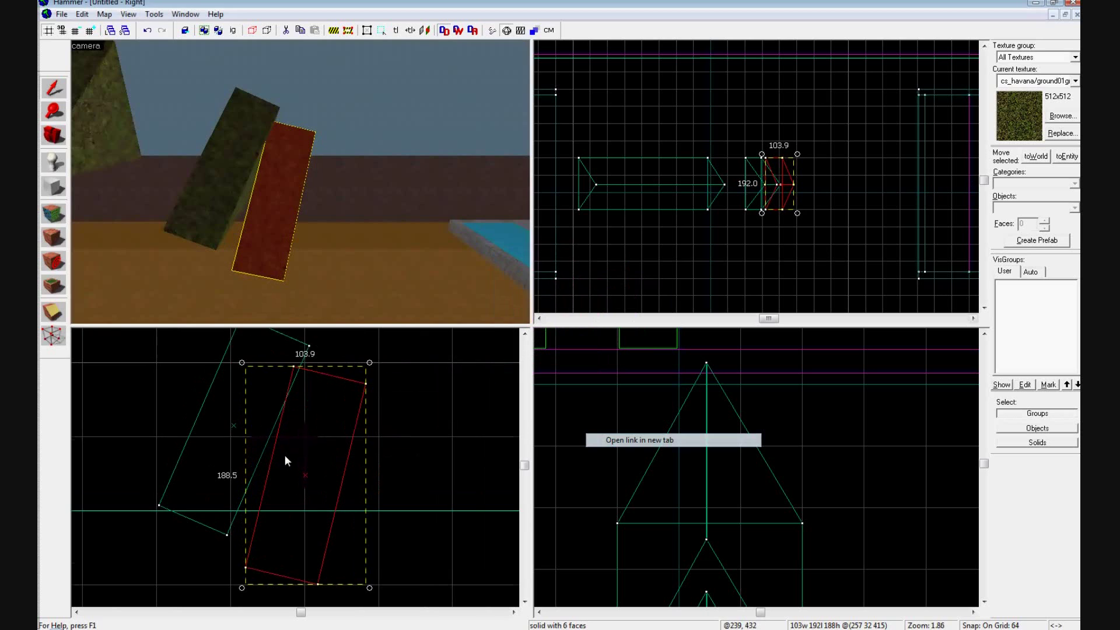
Move the copied slice so its bottom uphill corner exactly meets the original slice's bottom downhill corner in the side view
left_click_drag(285, 495, 264, 463)
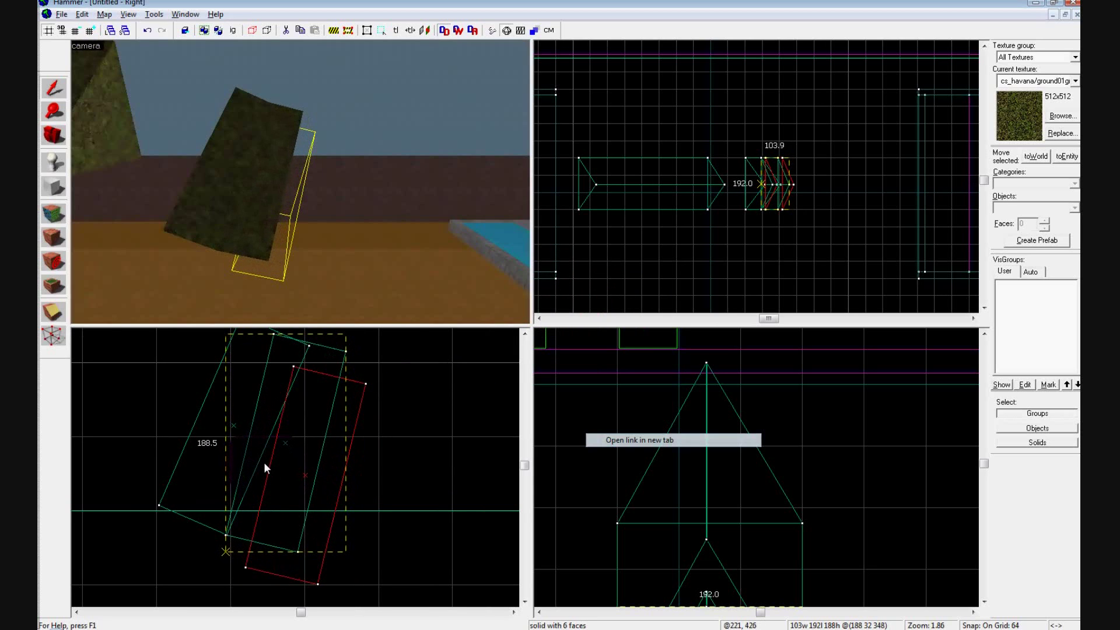
scroll(222, 590, "up", 15)
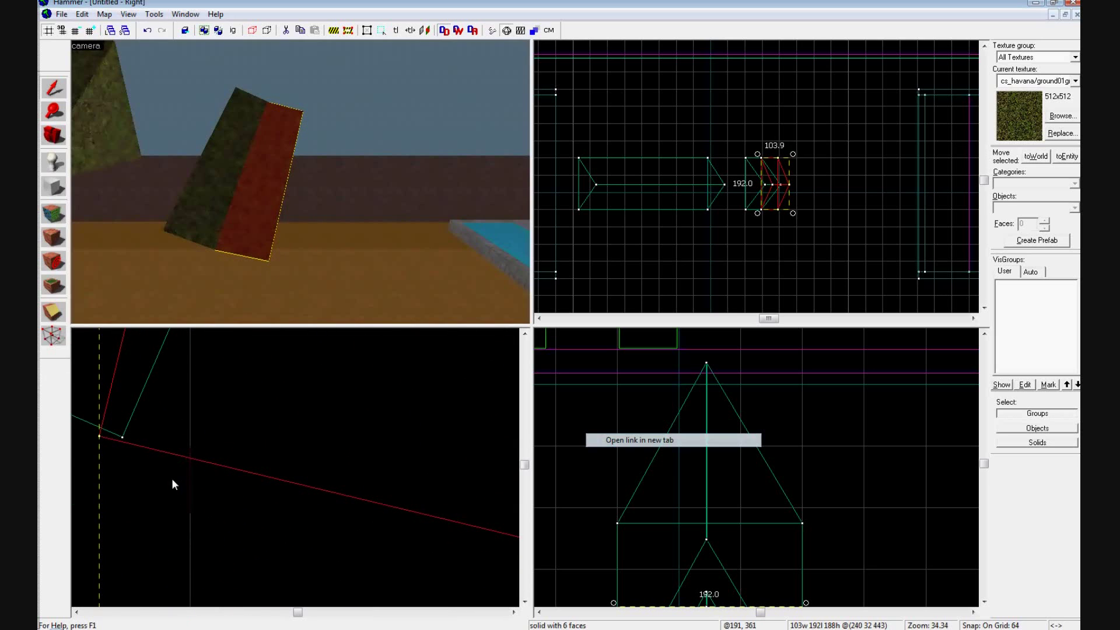
left_click(81, 429)
scroll(81, 429, "up", 9)
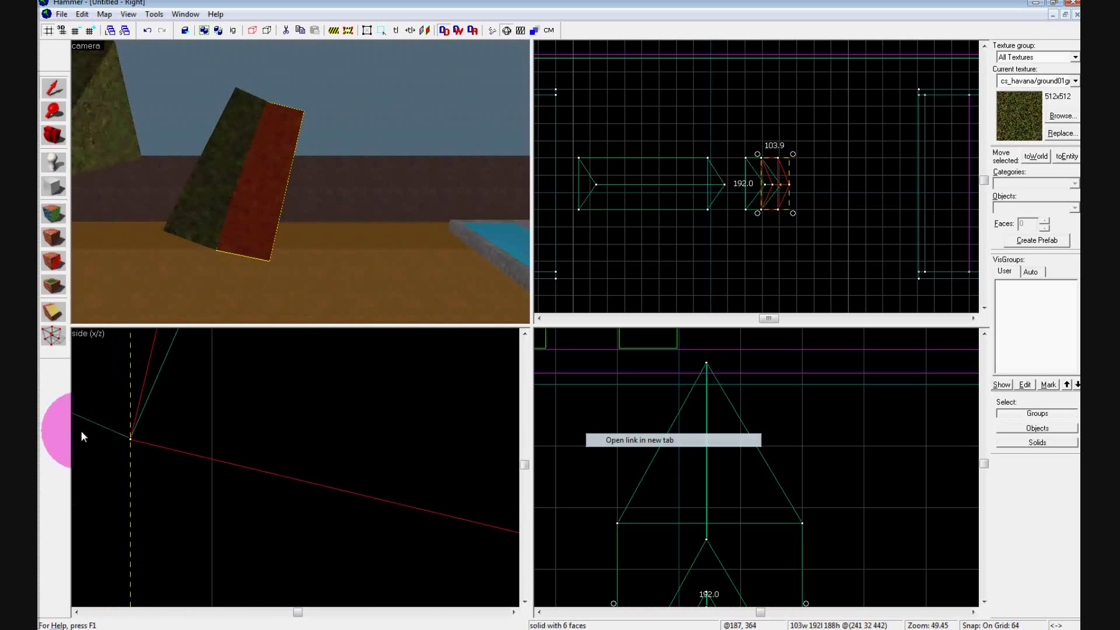
scroll(213, 442, "up", 3)
left_click_drag(254, 468, 259, 468)
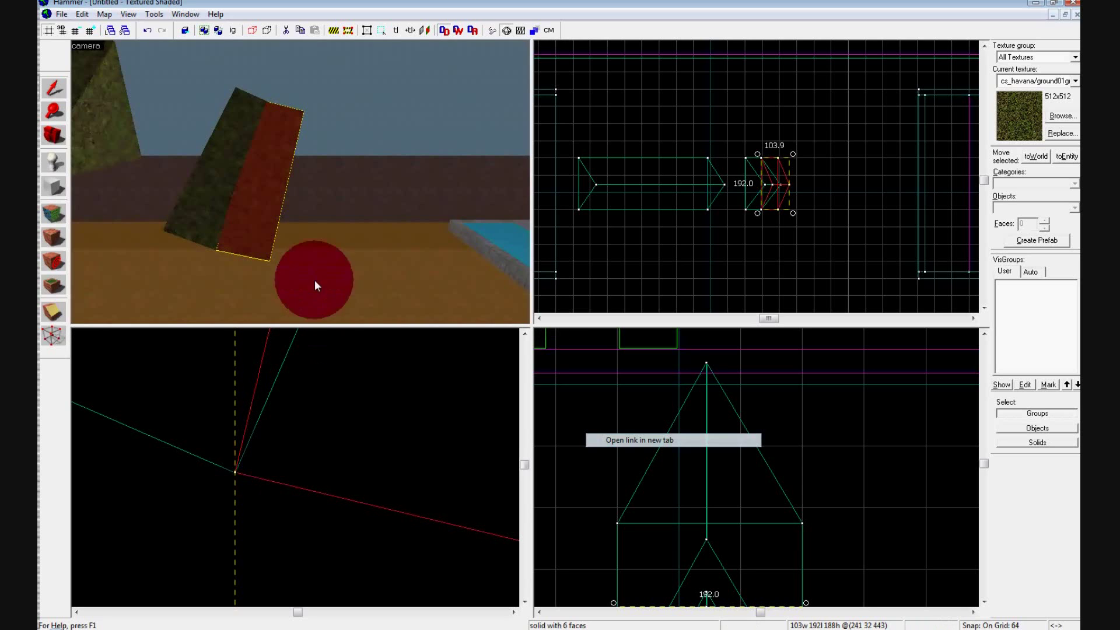
Inspect the joint between the two overlapping slices from the opposite side in the 3D view and in the side view
key("w")
key("d")
key("d")
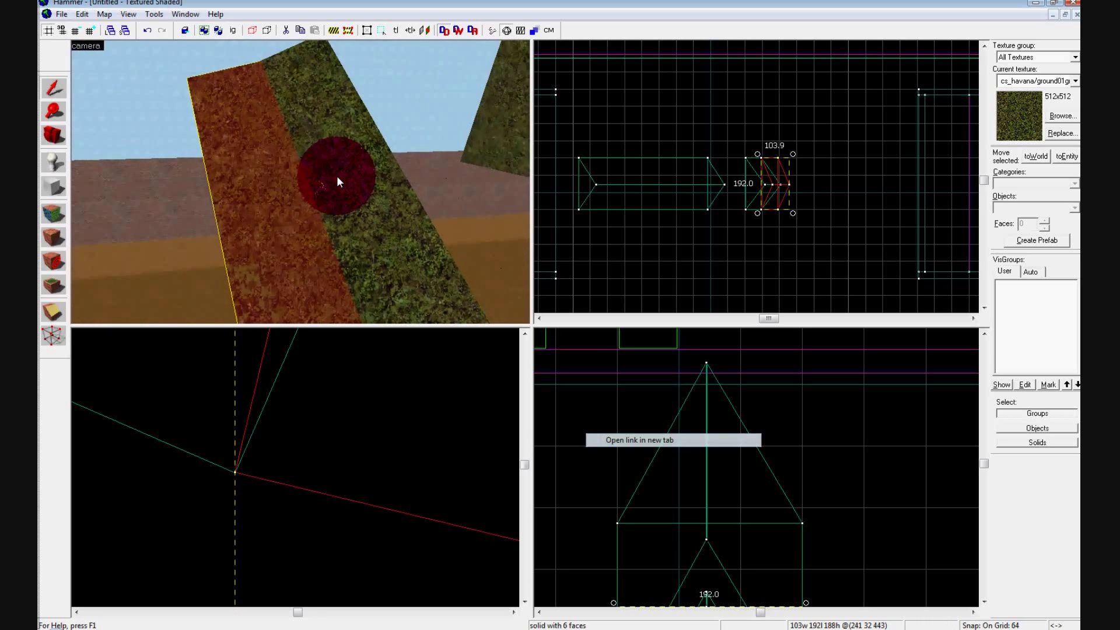
left_click_drag(337, 176, 339, 184)
scroll(354, 423, "down", 10)
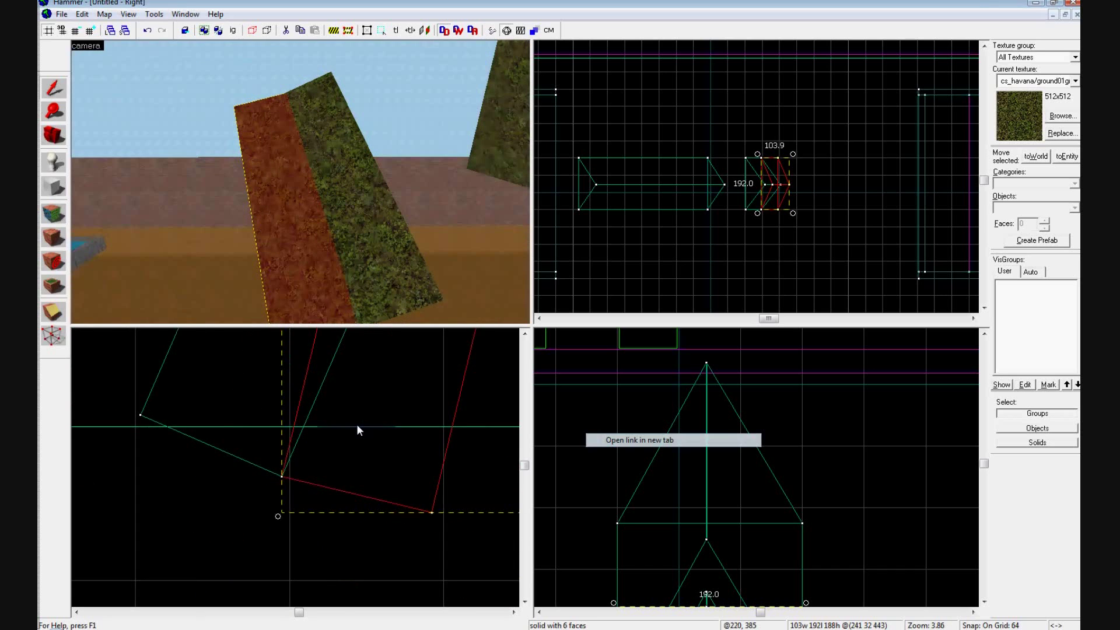
scroll(355, 433, "down", 2)
scroll(317, 442, "up", 2)
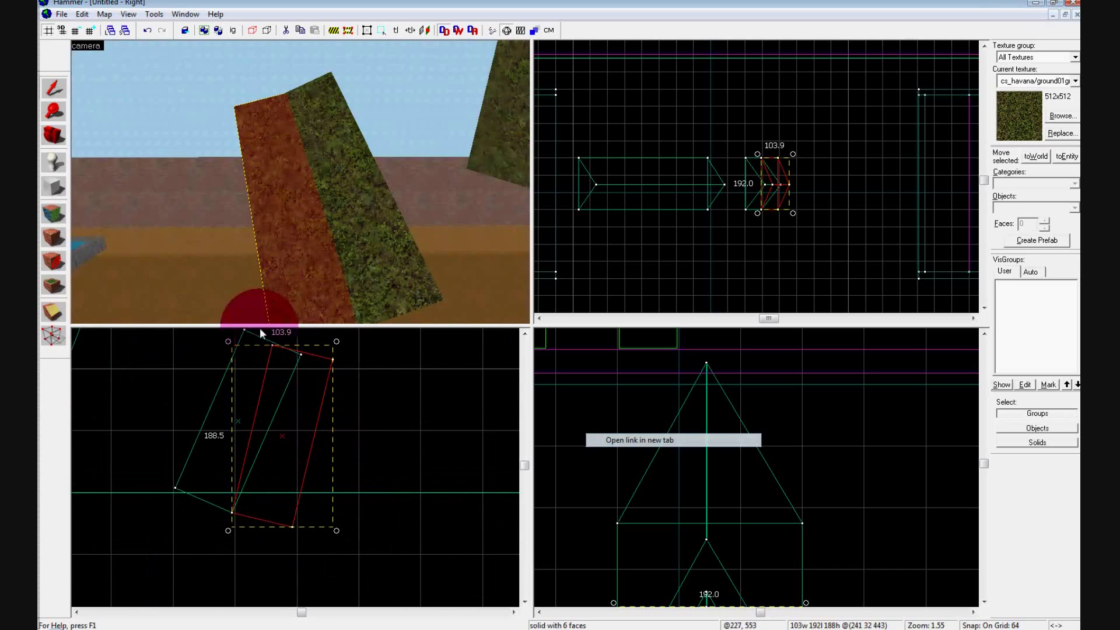
Duplicate the last tilted slice on its downhill side and rotate the copy 10 degrees about the Y axis
left_click_drag(277, 459, 380, 452, "shift")
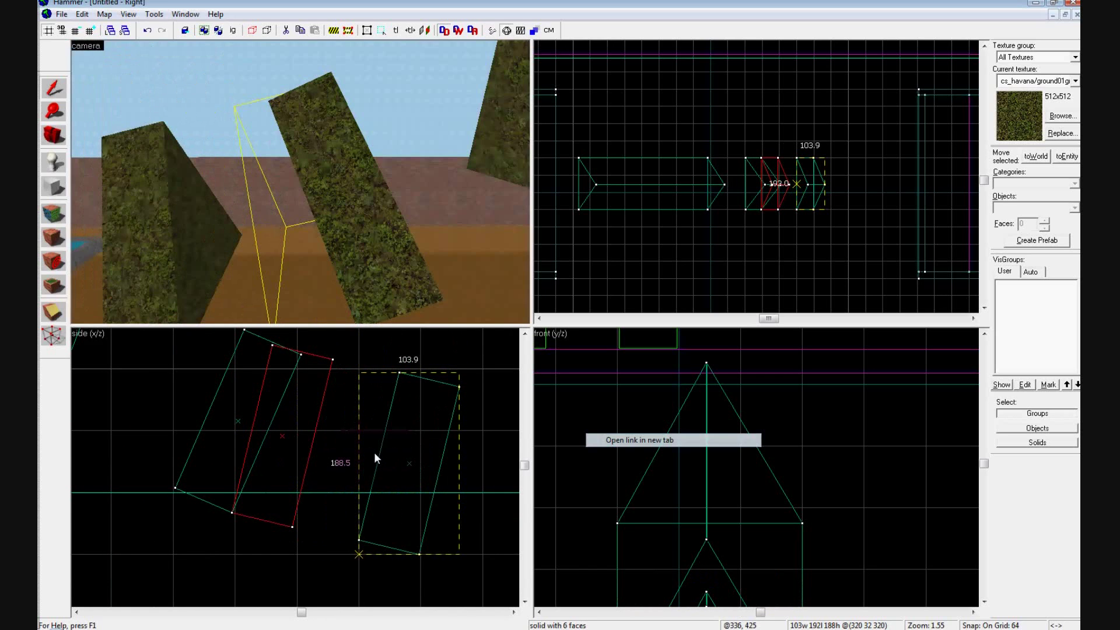
key("ctrl+m")
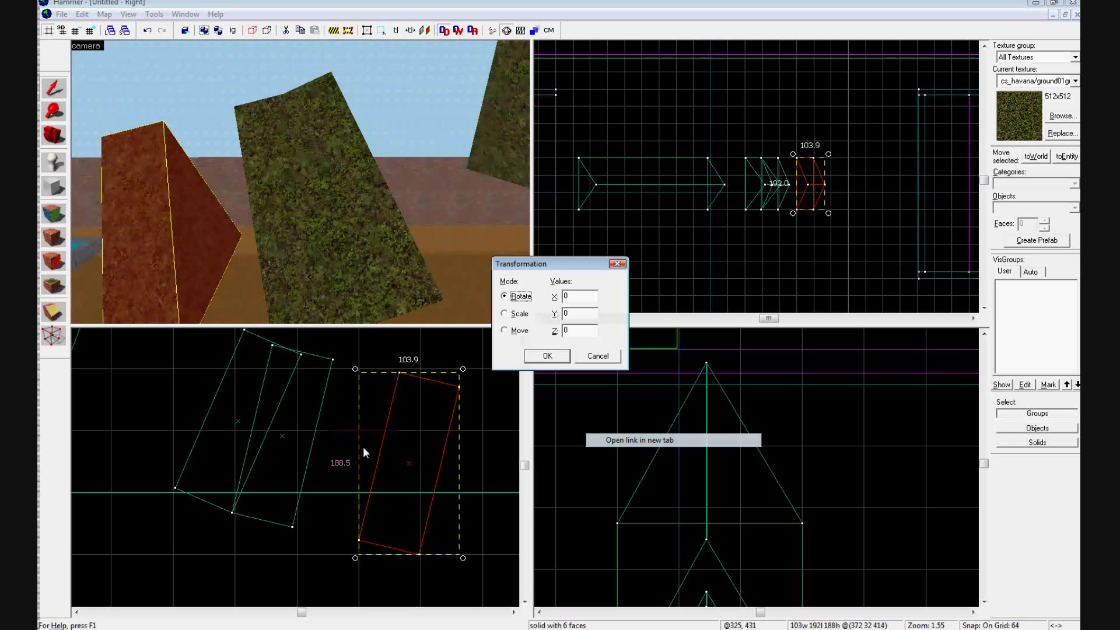
double_click(566, 316)
type("10")
key("Return")
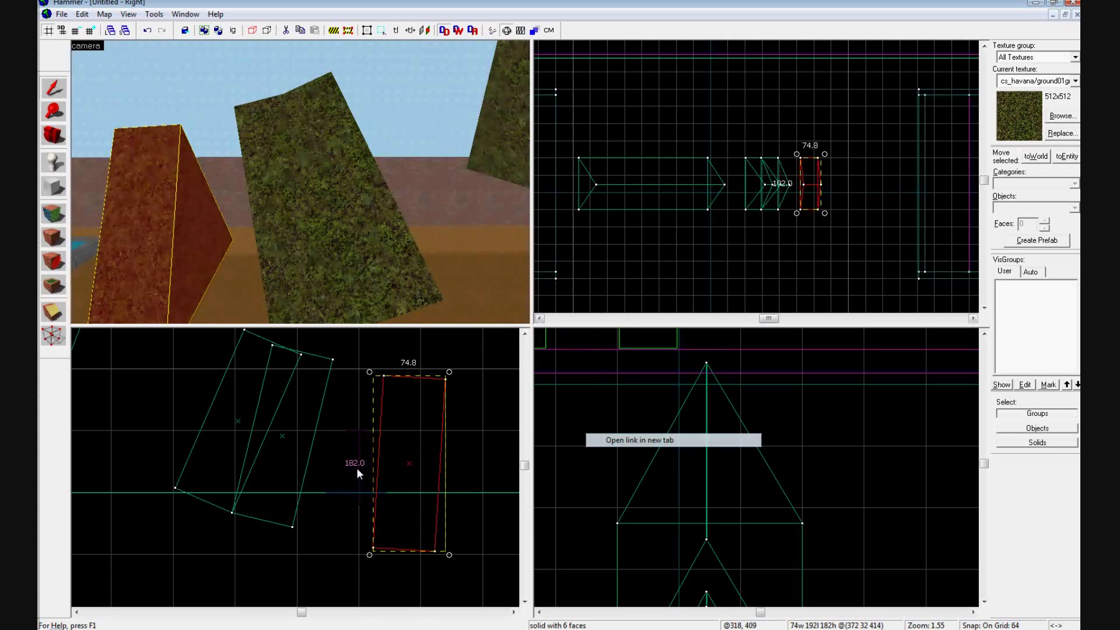
Move the new slice in the side view so its bottom uphill corner exactly meets the previous slice's bottom downhill corner
left_click_drag(391, 500, 314, 483)
scroll(313, 496, "up", 15)
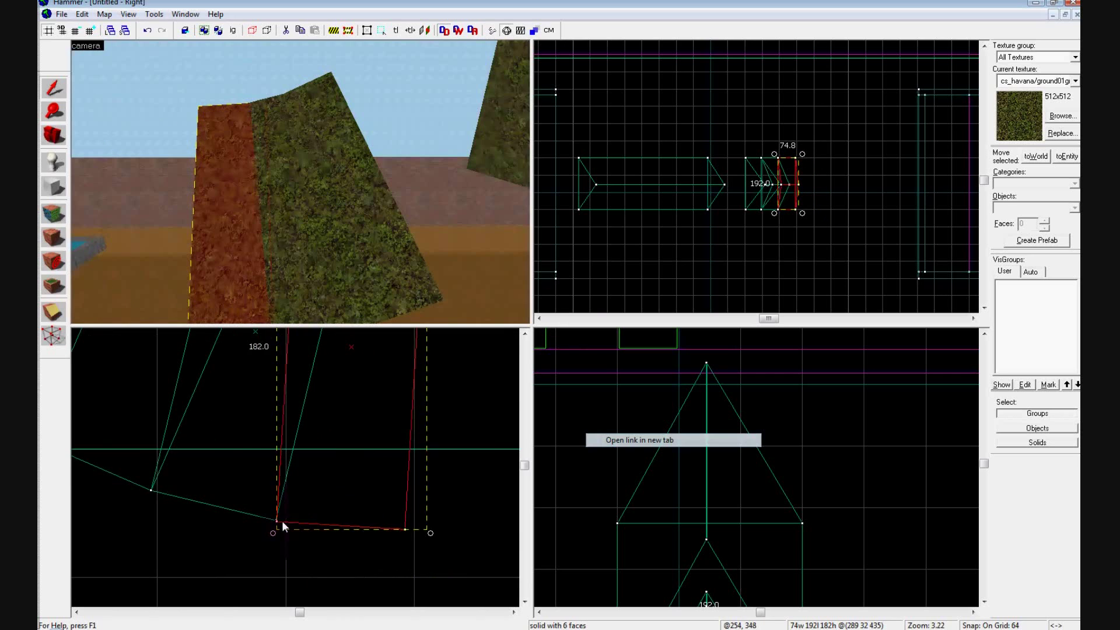
scroll(283, 524, "up", 2)
left_click_drag(279, 525, 246, 482)
scroll(172, 503, "down", 5)
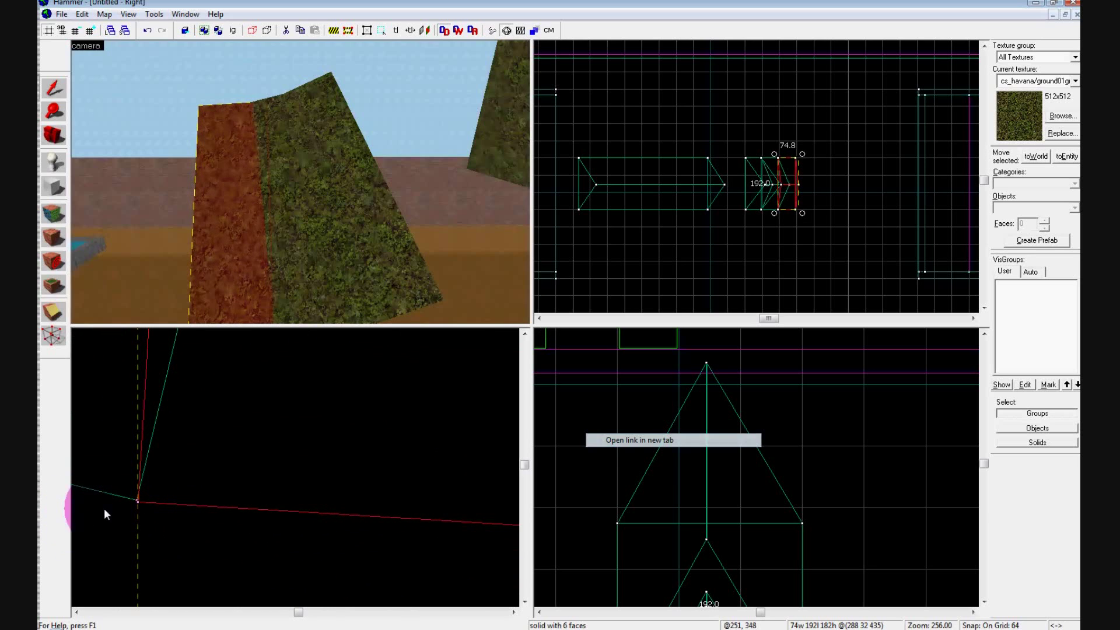
scroll(189, 502, "down", 13)
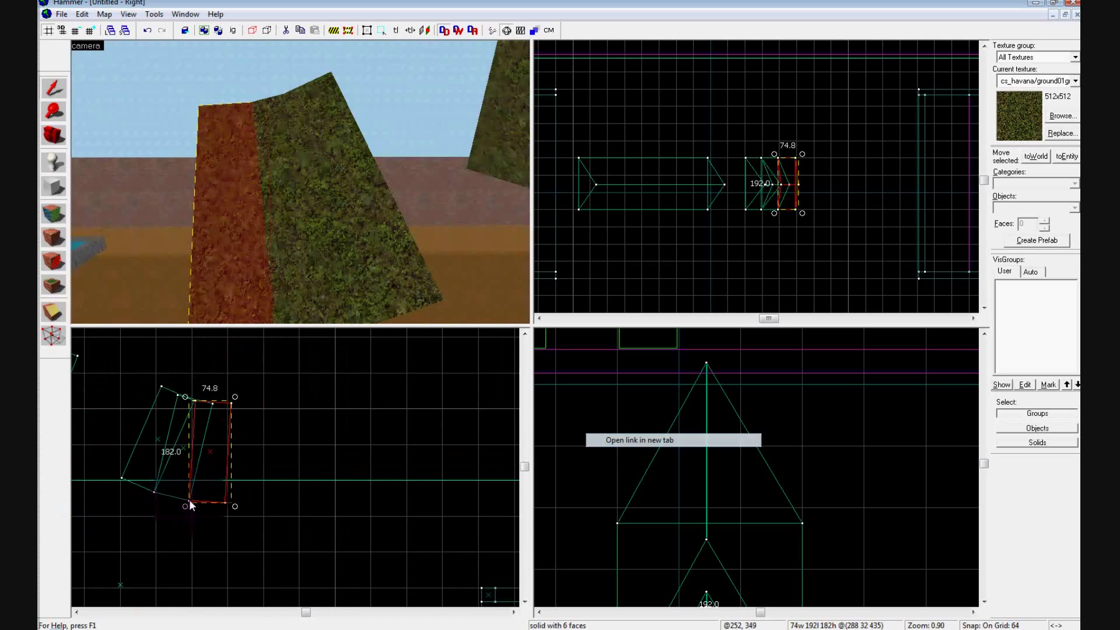
key("Up")
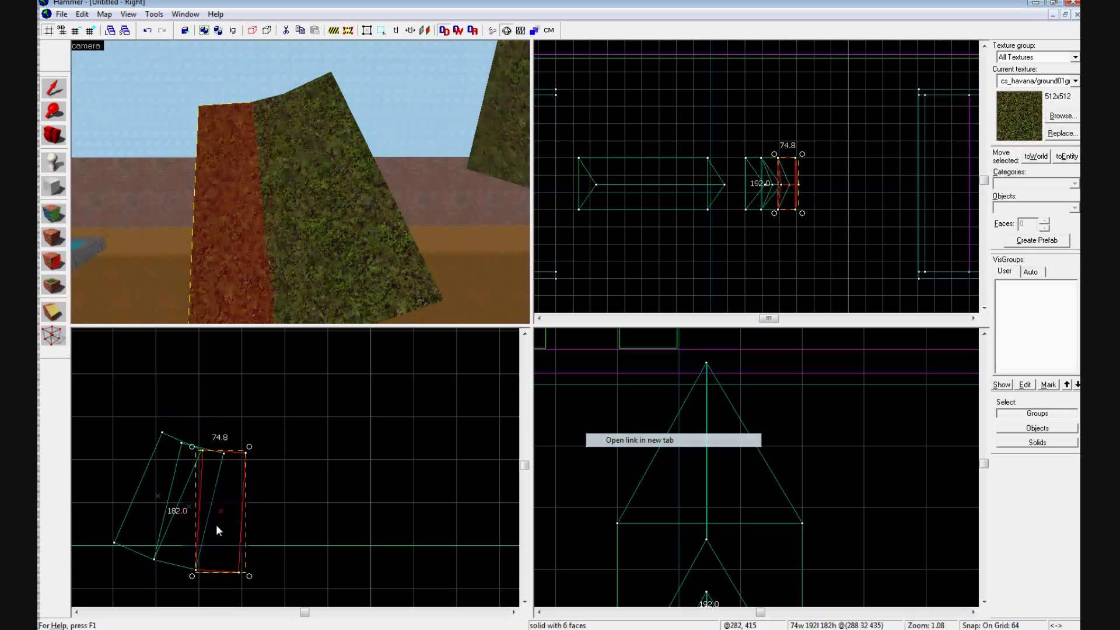
Select all three curved-ramp slices together and duplicate them on the downhill side in the side view
left_click(333, 317)
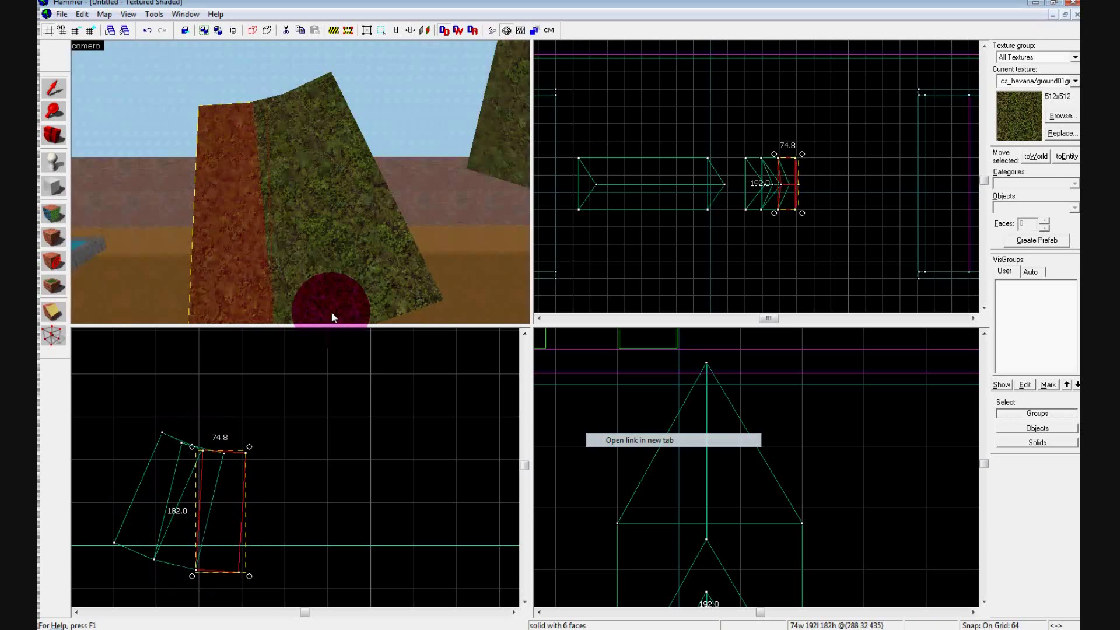
left_click(299, 293, "ctrl")
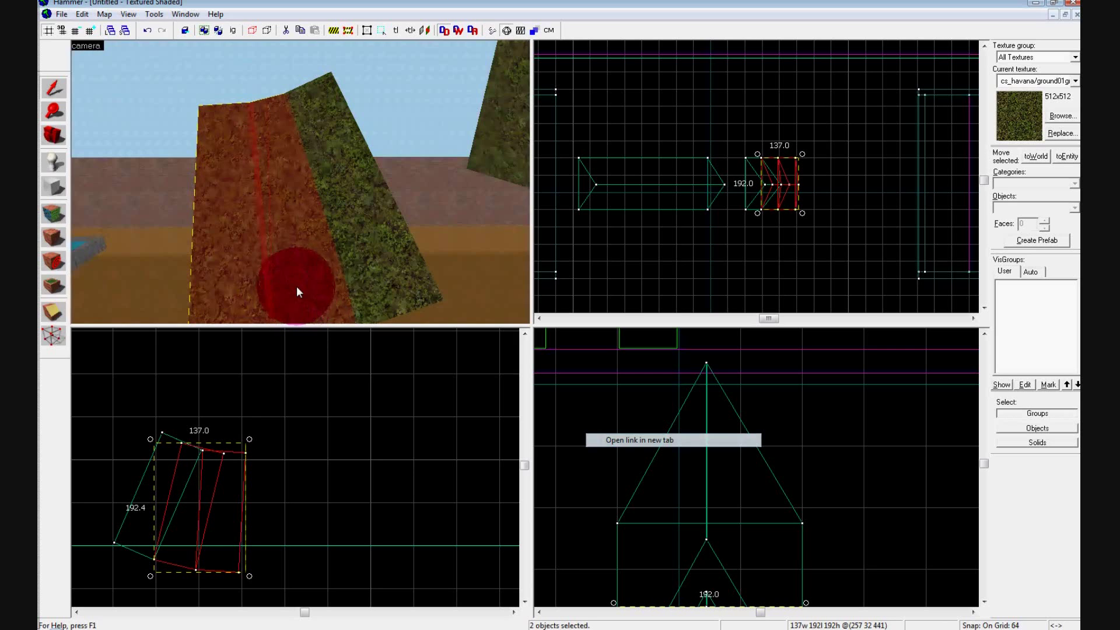
left_click(354, 263, "ctrl")
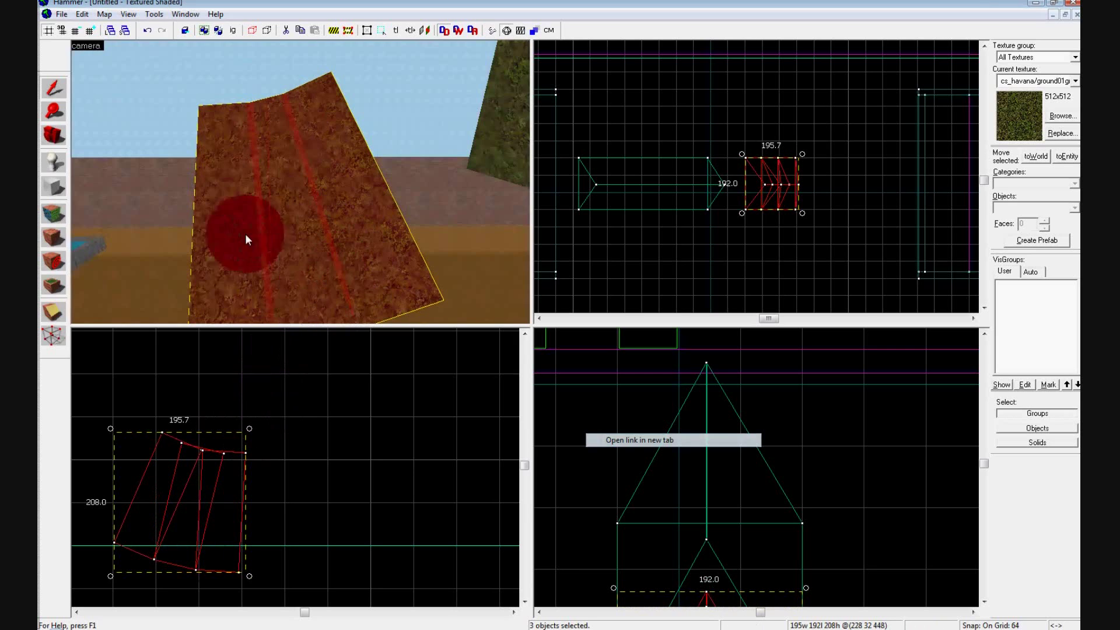
left_click_drag(164, 520, 334, 519, "shift")
Rotate the copied group of three slices 30 degrees about the Y axis
key("ctrl+m")
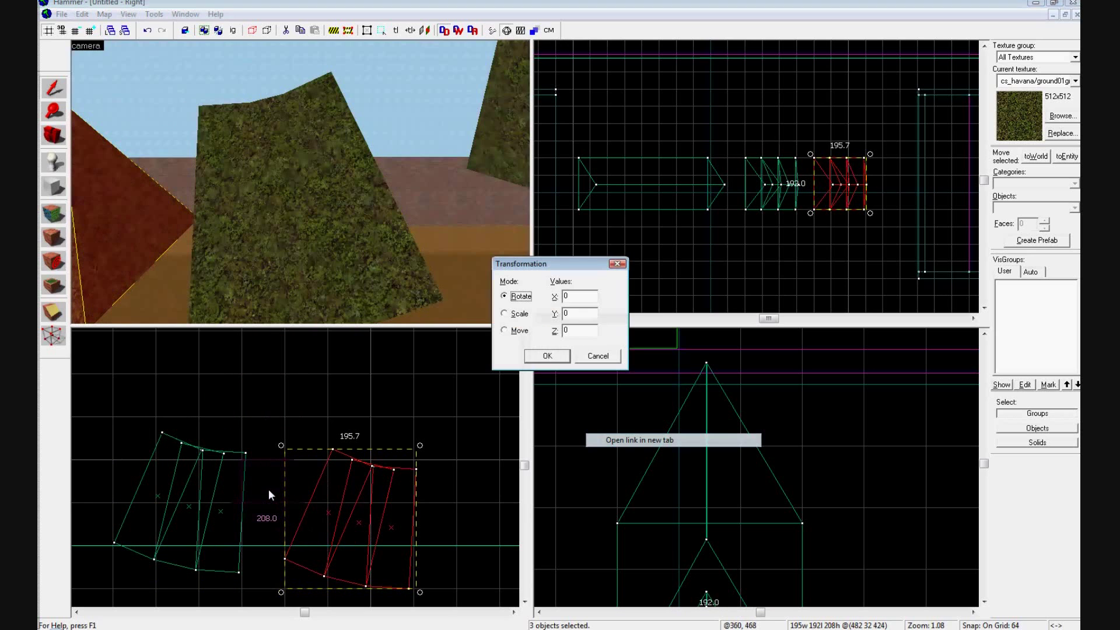
left_click(579, 323)
double_click(564, 316)
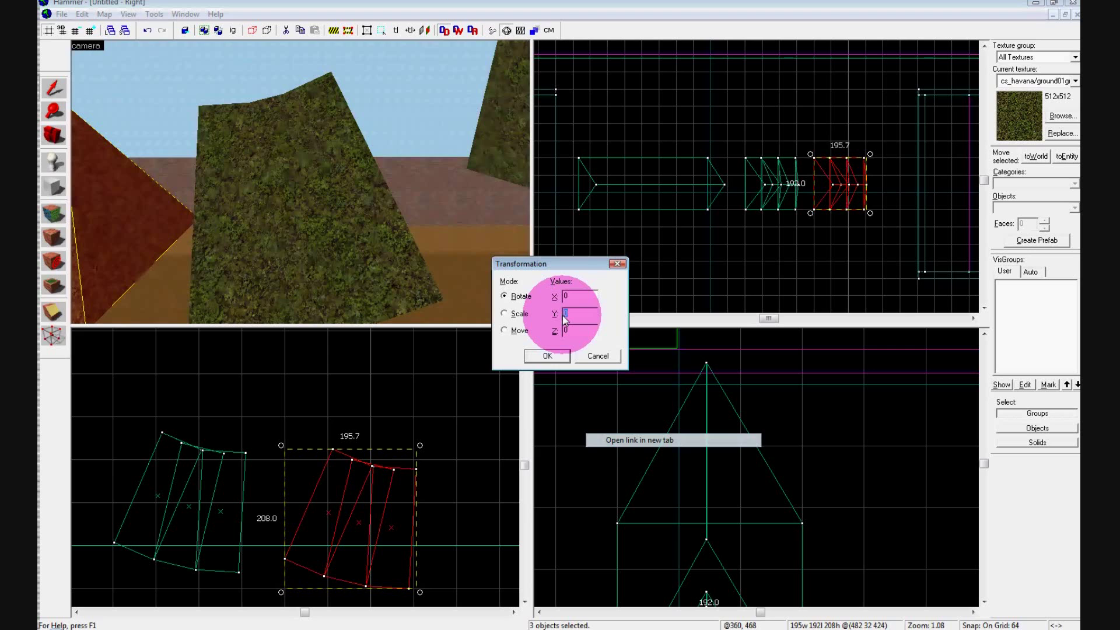
type("30")
key("Return")
Move the rotated three-slice group so its nearest bottom corner exactly meets the bottom end corner of the original three slices
scroll(306, 556, "up", 3)
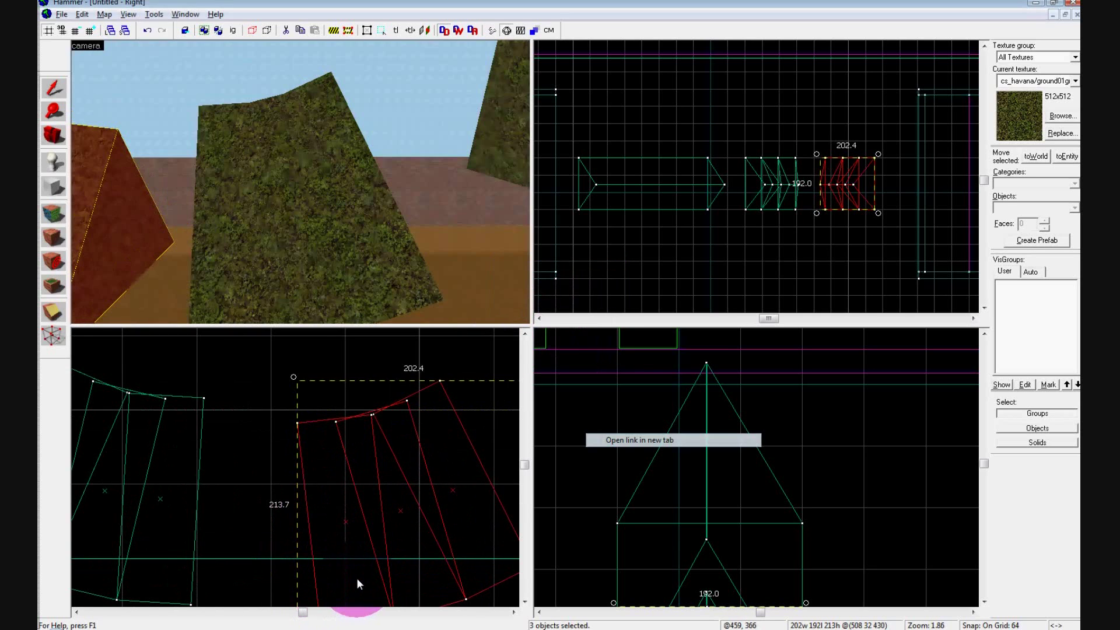
mouse_move(357, 579)
left_mouse_down()
mouse_move(244, 550)
mouse_move(253, 551)
left_mouse_up()
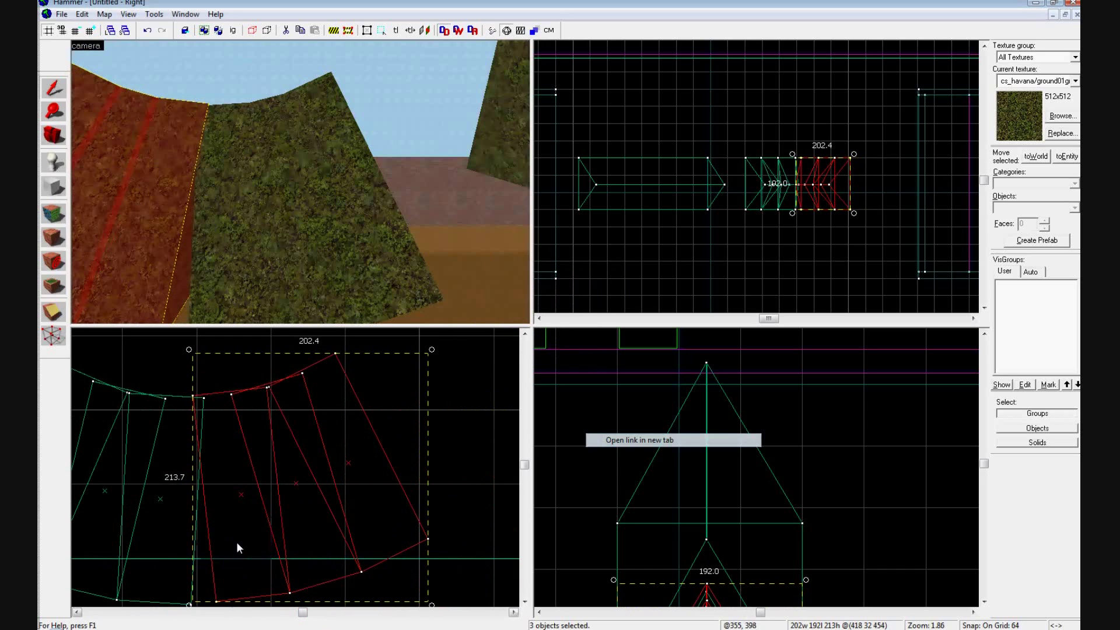
key("Left")
key("Down")
scroll(359, 537, "up", 8)
left_click_drag(290, 505, 73, 522, "alt")
scroll(120, 520, "up", 12)
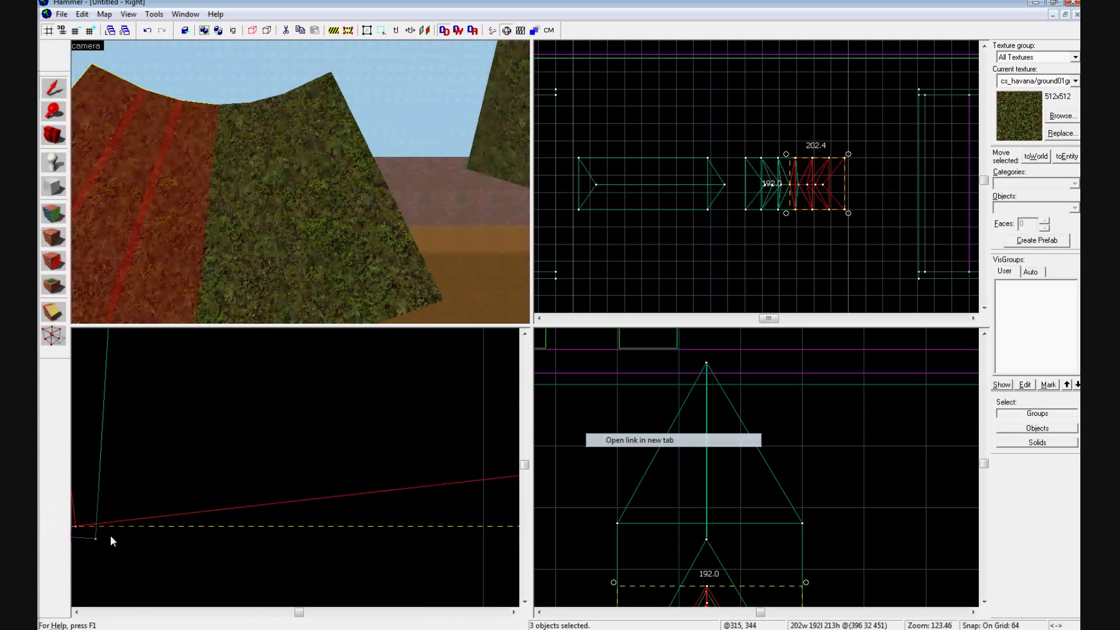
scroll(154, 533, "up", 3)
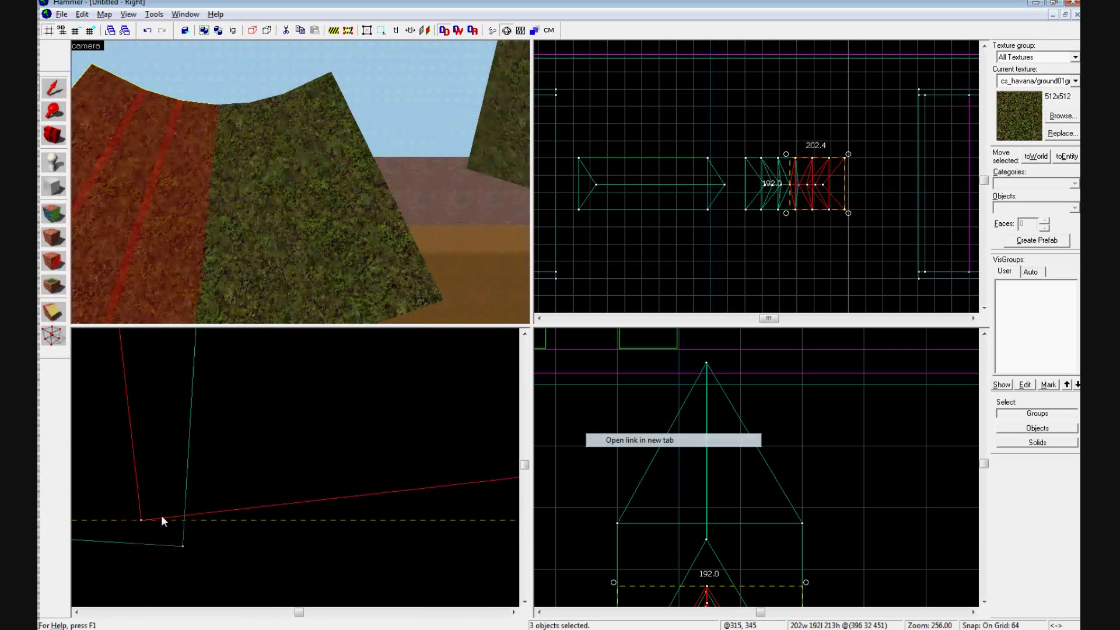
mouse_move(161, 516)
left_mouse_down()
mouse_move(204, 541)
mouse_move(181, 551)
left_mouse_up()
Examine the six-slice curved ramp from both sides in the 3D view and in the side view
left_click(372, 258)
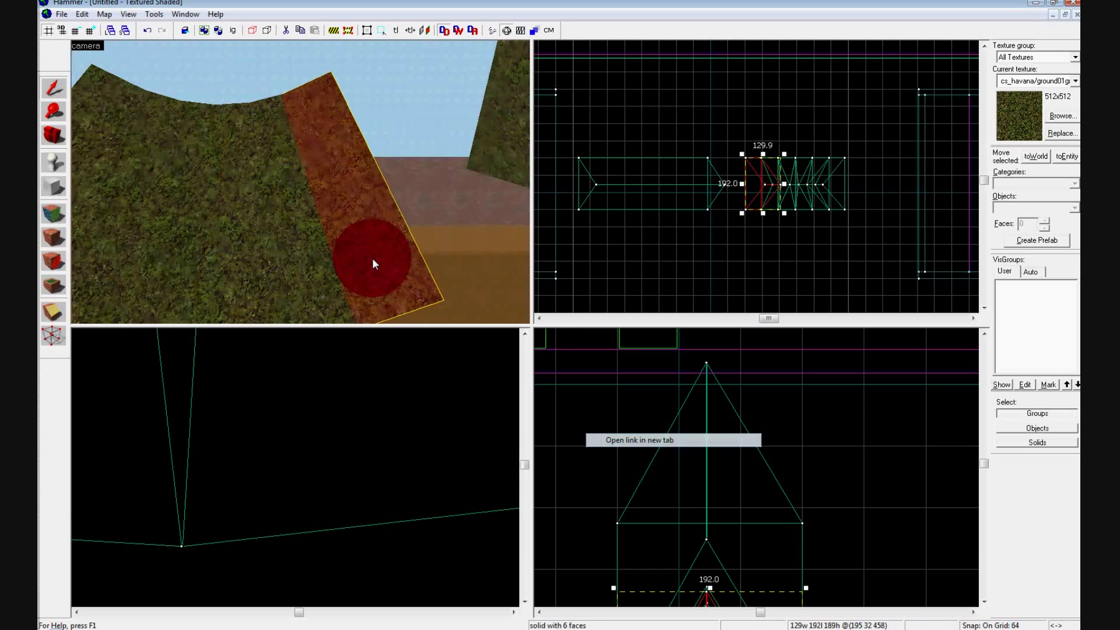
key("z")
key("s")
key("a")
key("a")
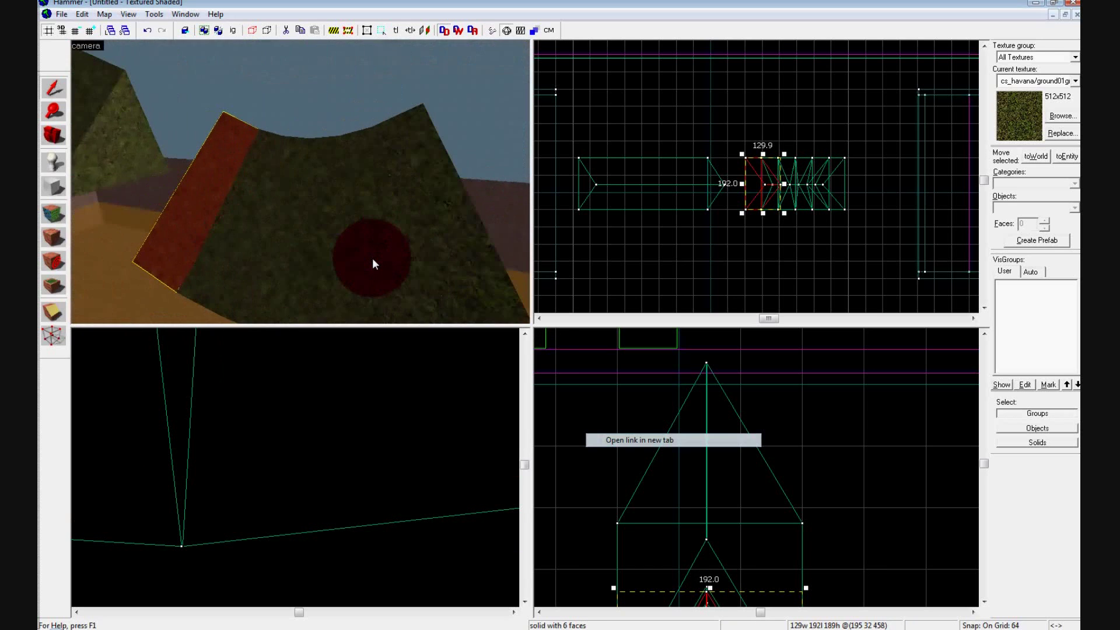
key("w")
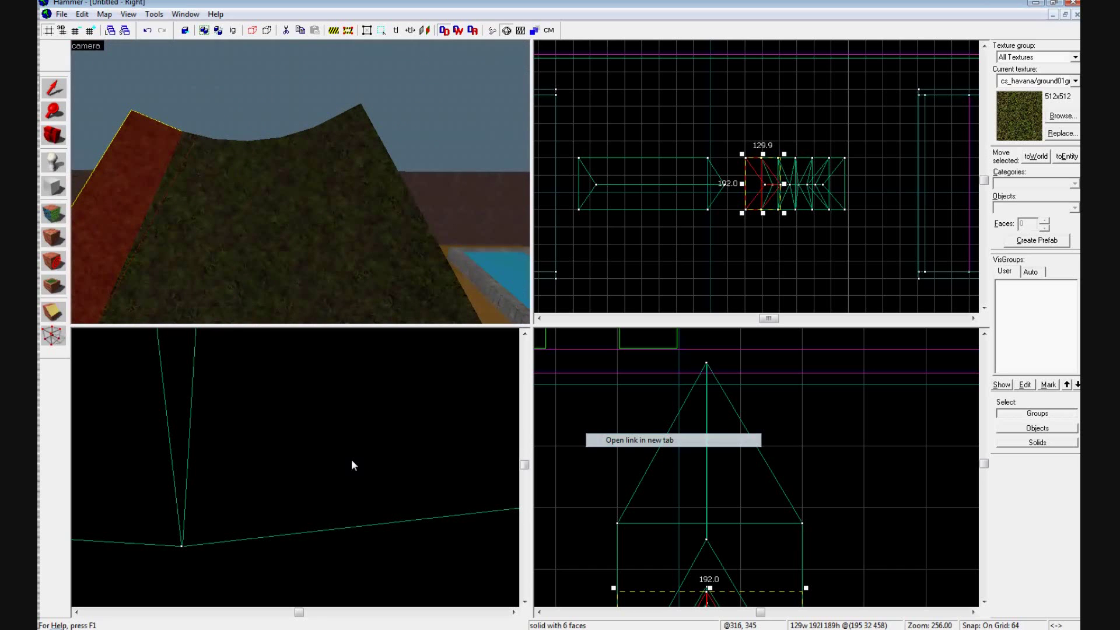
scroll(352, 459, "down", 5)
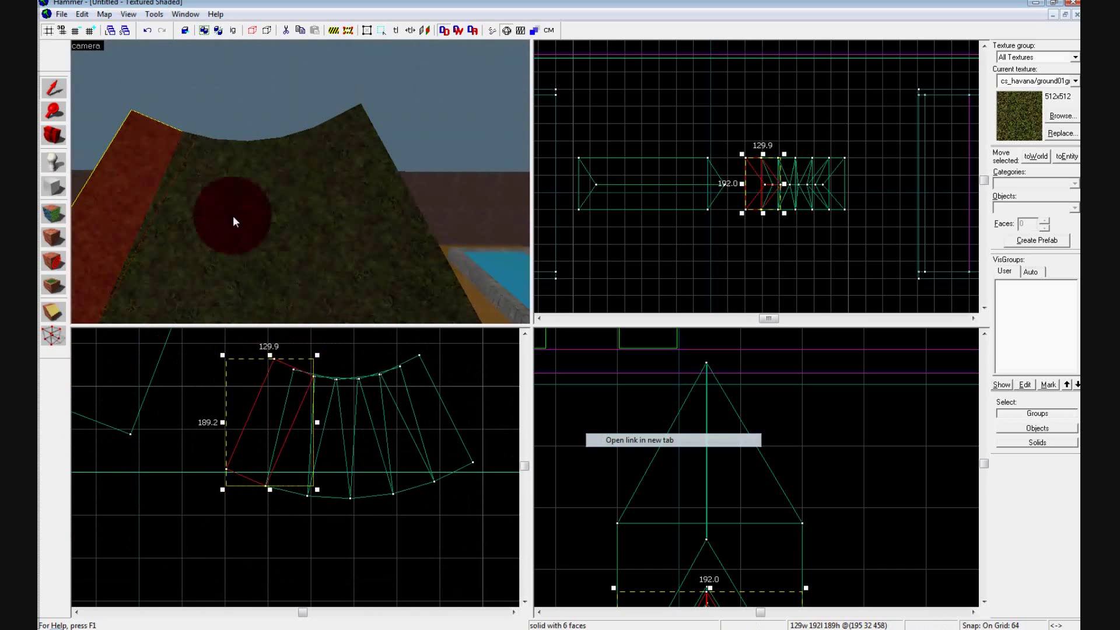
key("z")
key("s")
key("a")
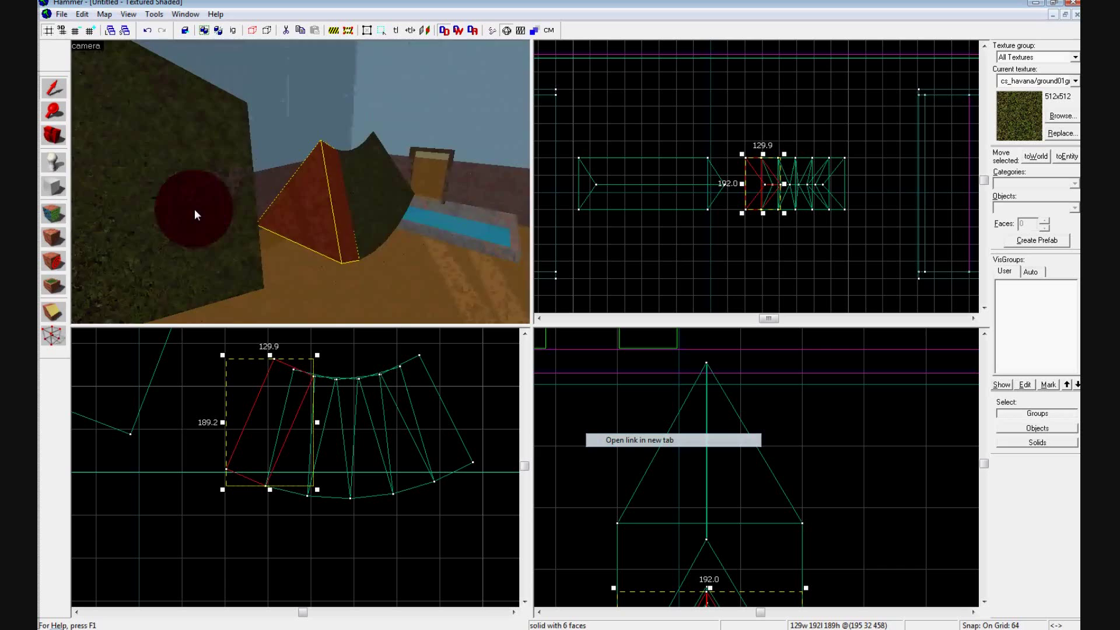
key("d")
key("a")
key("z")
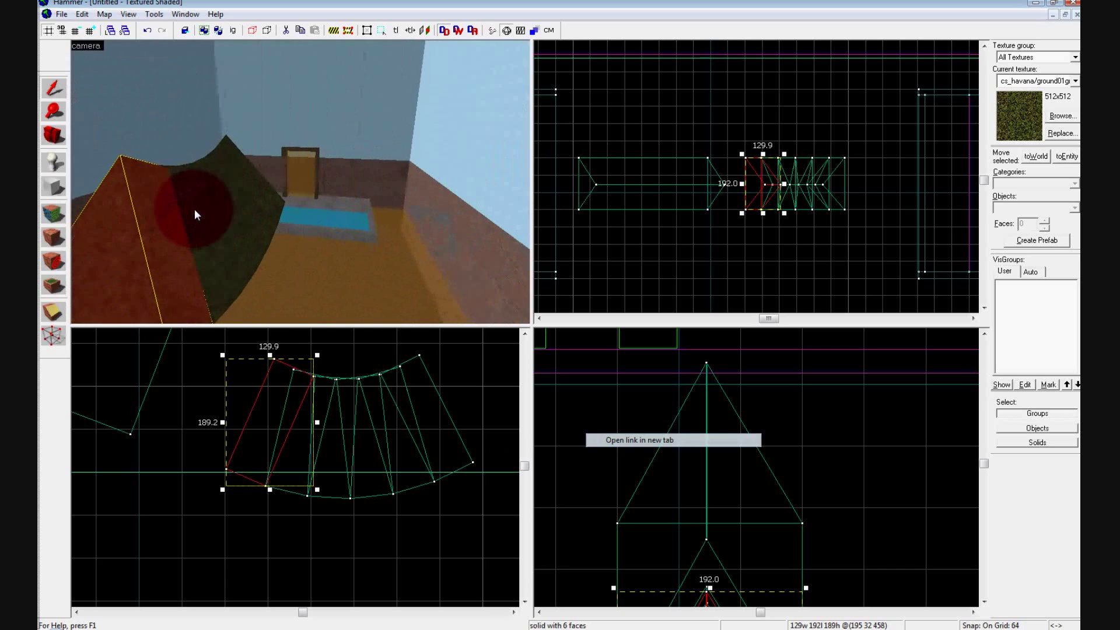
key("d")
key("w")
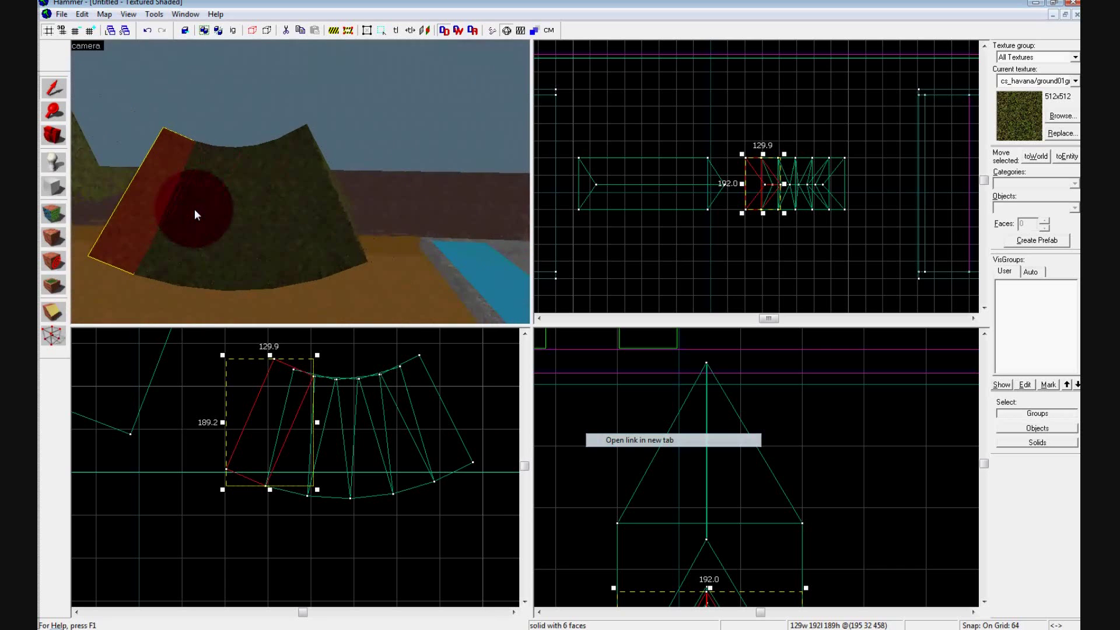
key("d")
key("d")
key("a")
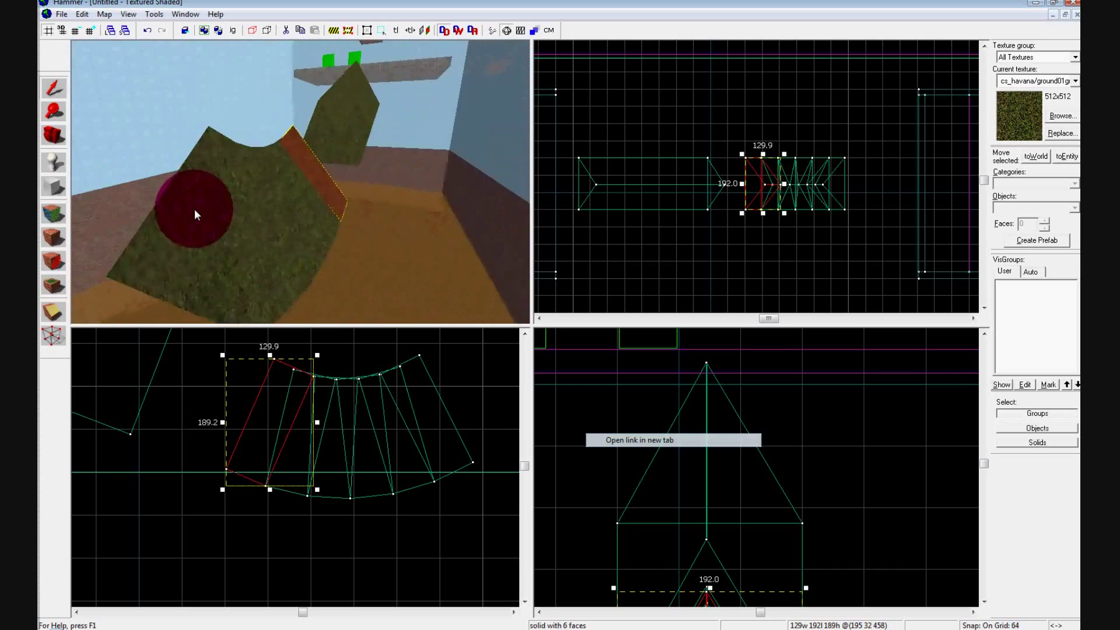
key("a")
key("z")
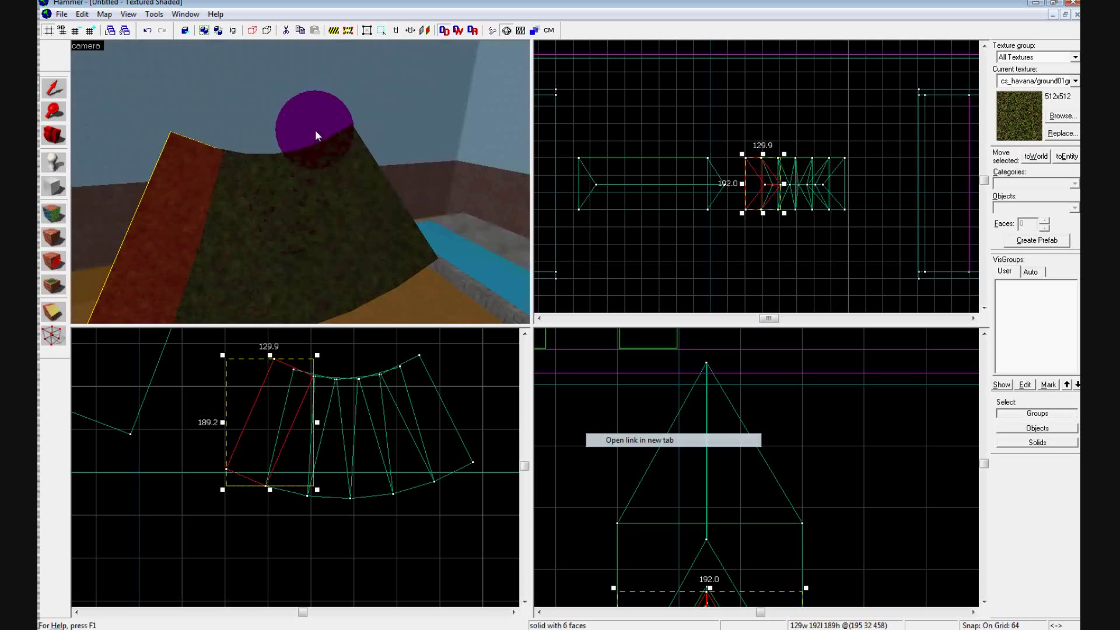
Duplicate the slice at the rising far end beyond the ramp and rotate the copy -10 degrees about the Y axis
left_click(379, 218)
key("d")
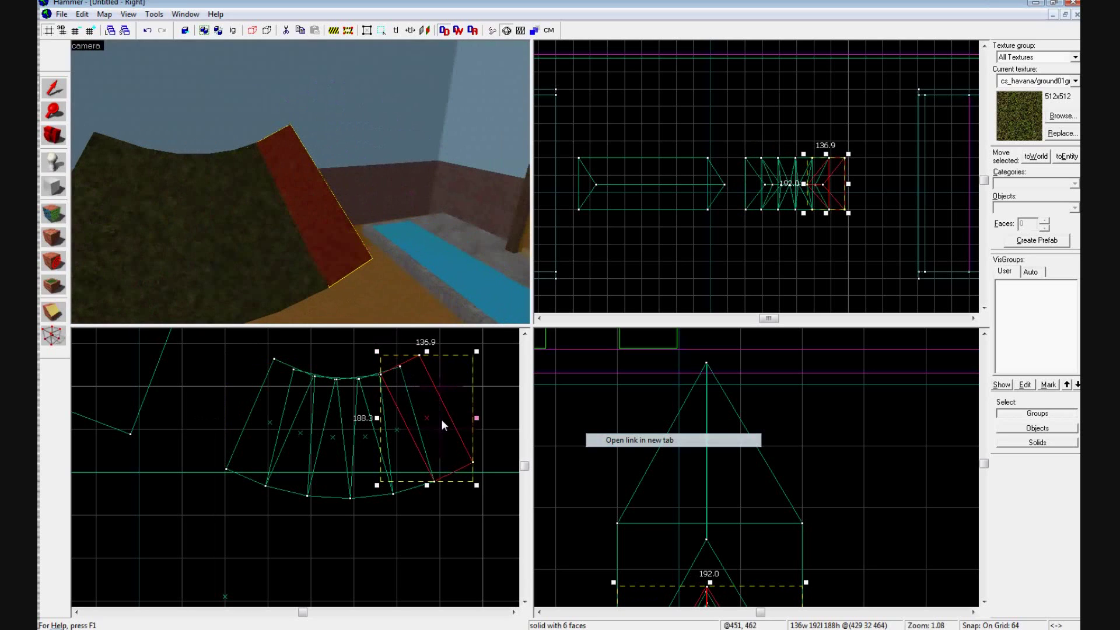
left_click_drag(443, 420, 488, 397, "alt+shift")
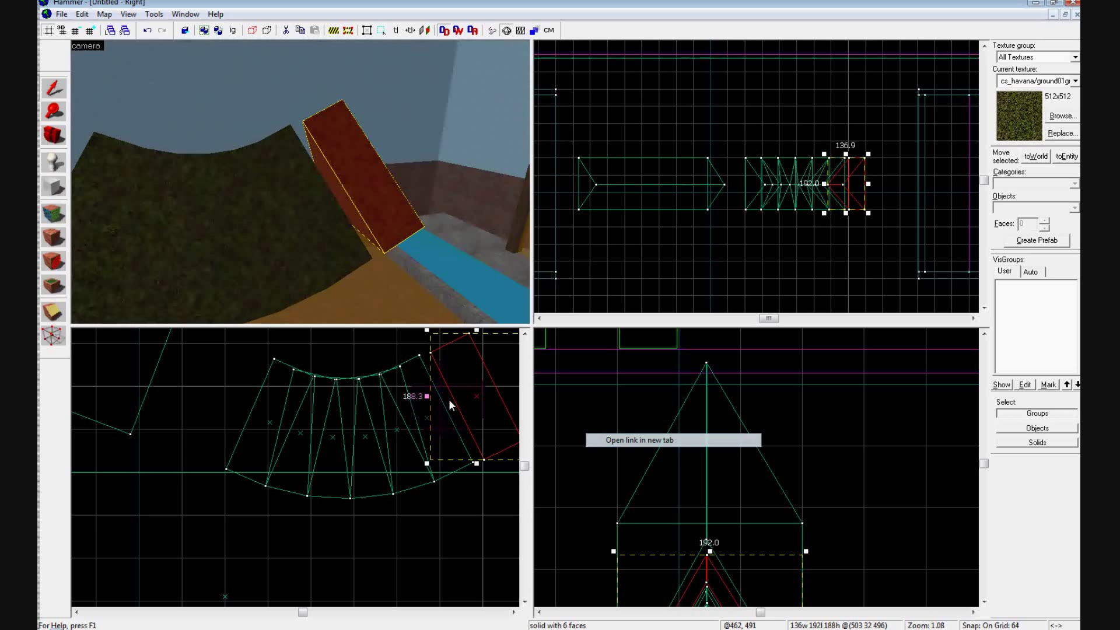
key("ctrl+m")
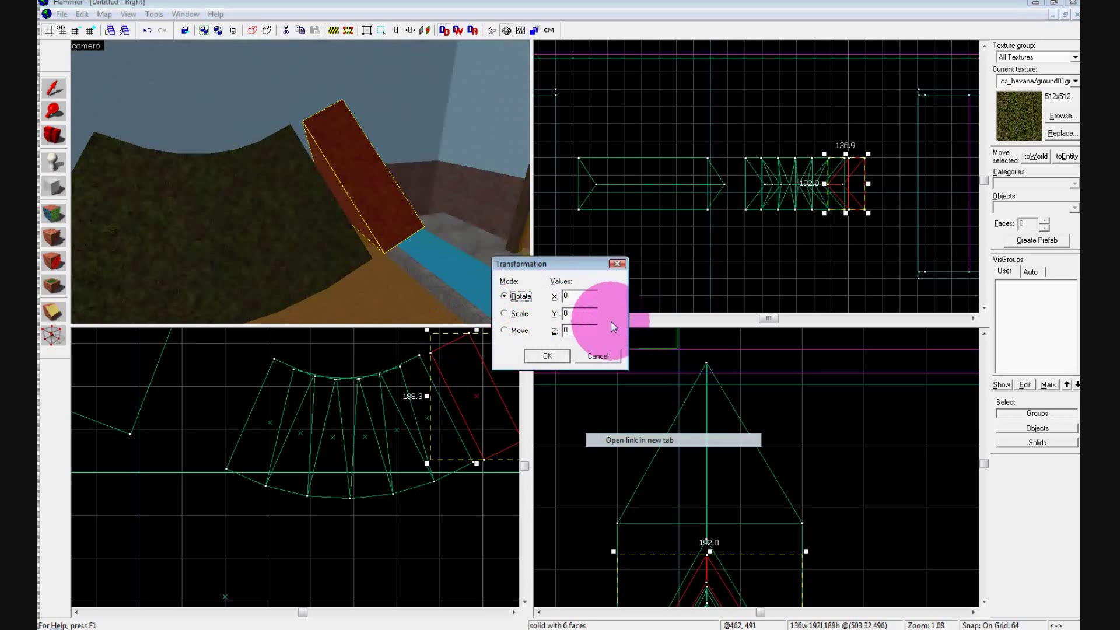
type("10")
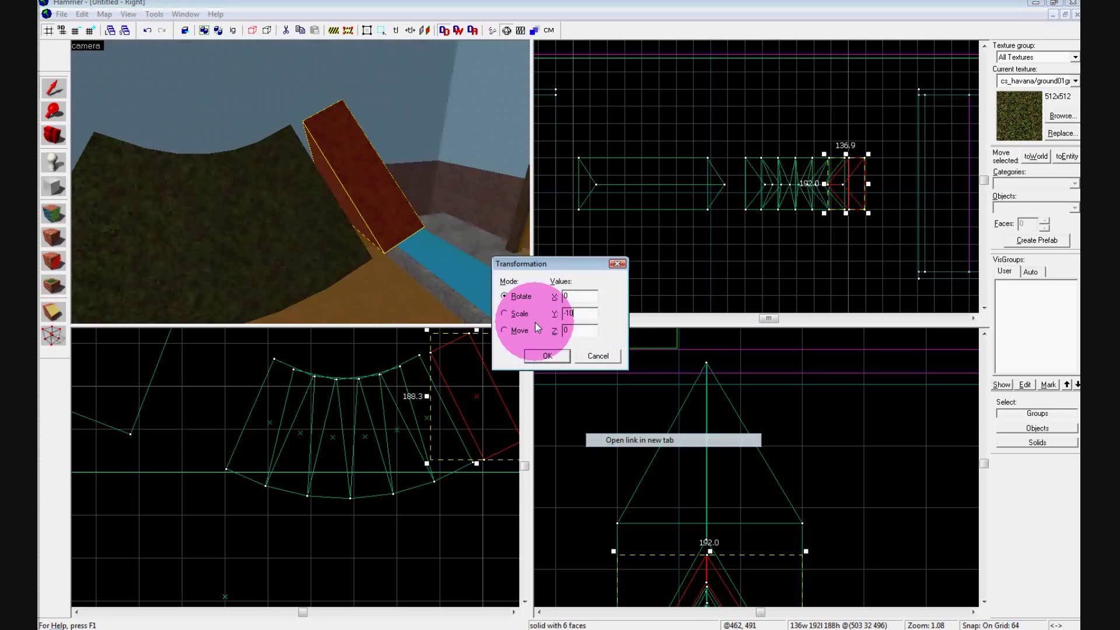
key("Return")
Move the copied slice so its near top corner exactly meets the end slice's outer top corner in the side view
left_click_drag(480, 439, 461, 445)
scroll(422, 344, "up", 5)
scroll(422, 344, "up", 10)
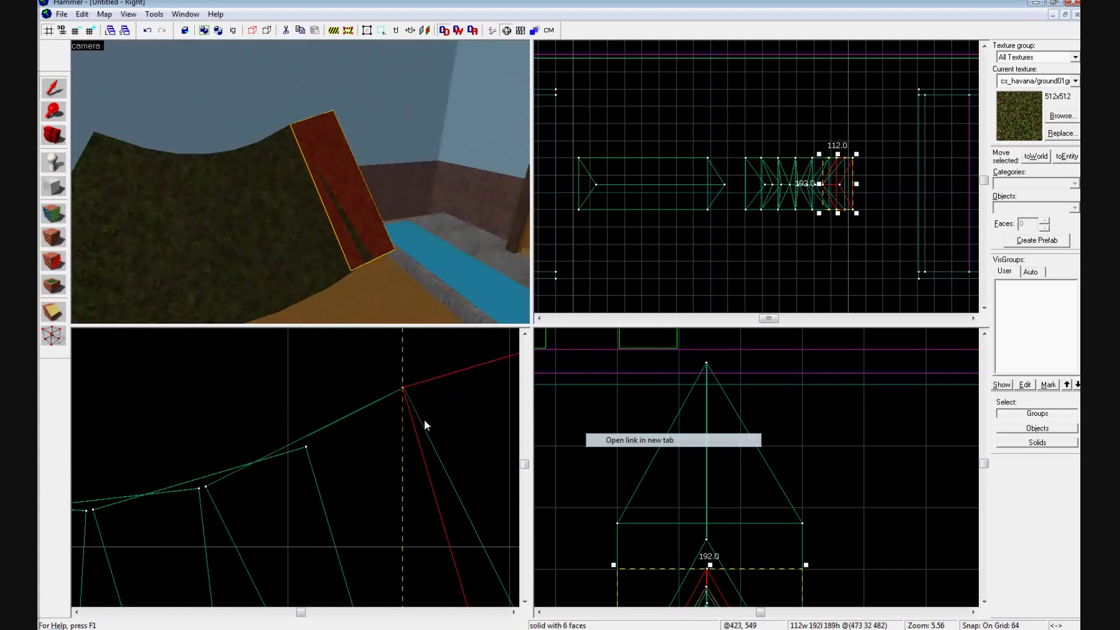
scroll(379, 359, "up", 4)
scroll(366, 518, "up", 8)
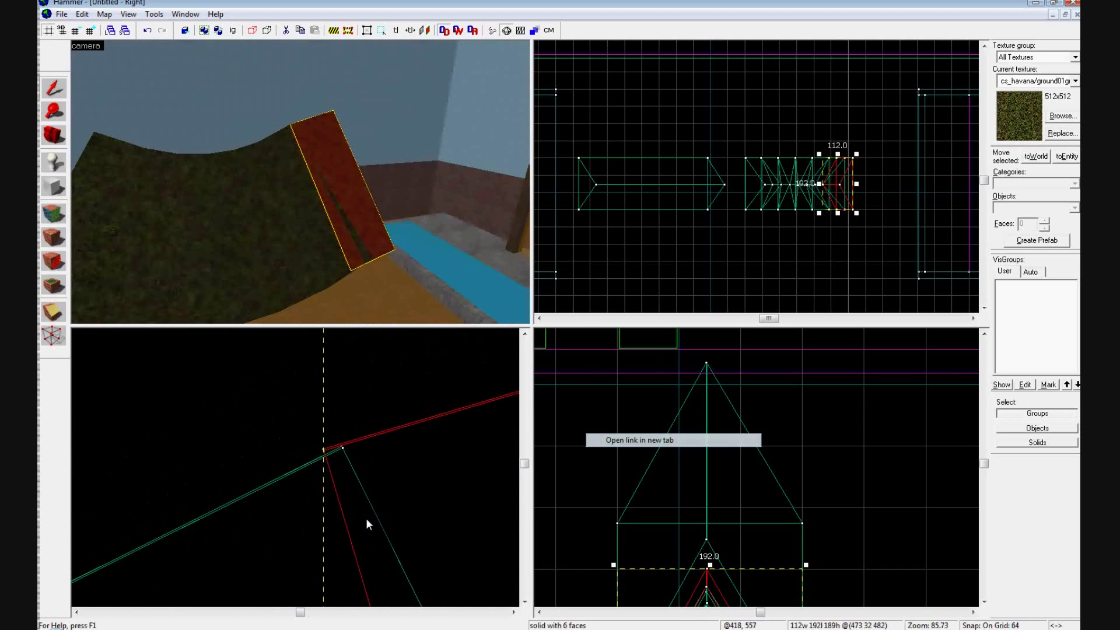
left_click_drag(351, 440, 376, 432, "alt")
left_click(335, 267)
key("d")
left_click(281, 268)
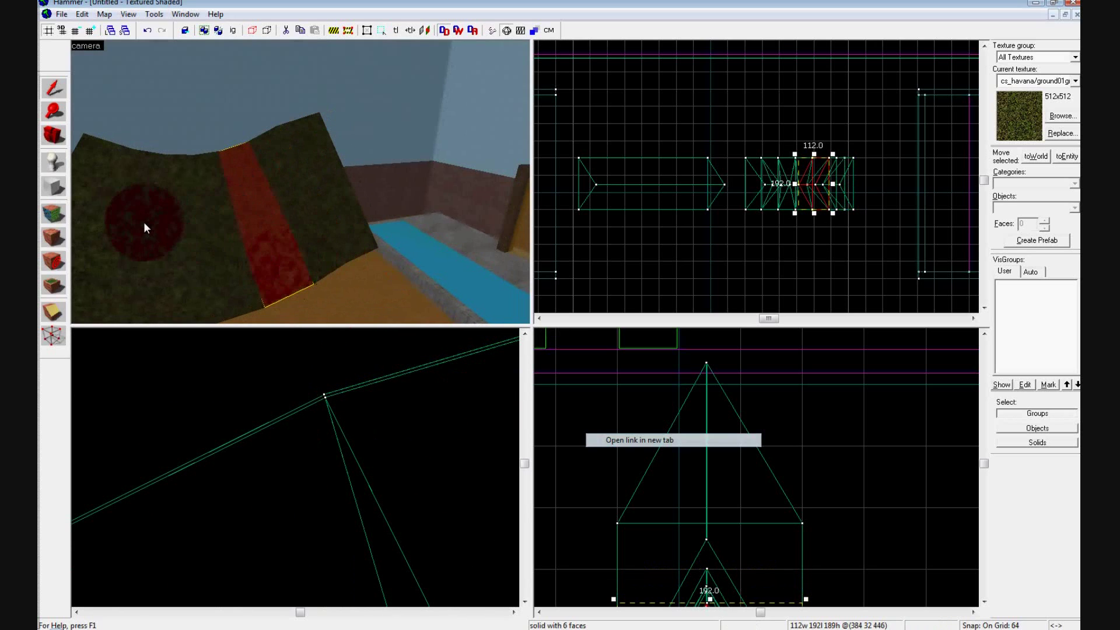
Create a block 640 by 640 units and 416 units high above the peak of the ramps
left_click_drag(144, 223, 144, 223)
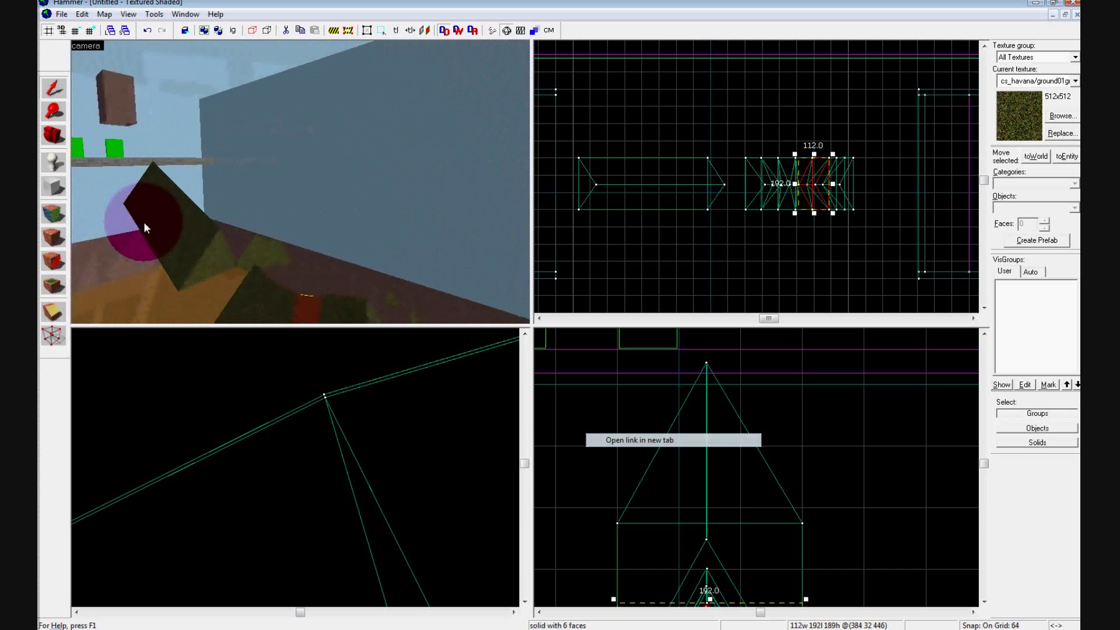
left_click(53, 187)
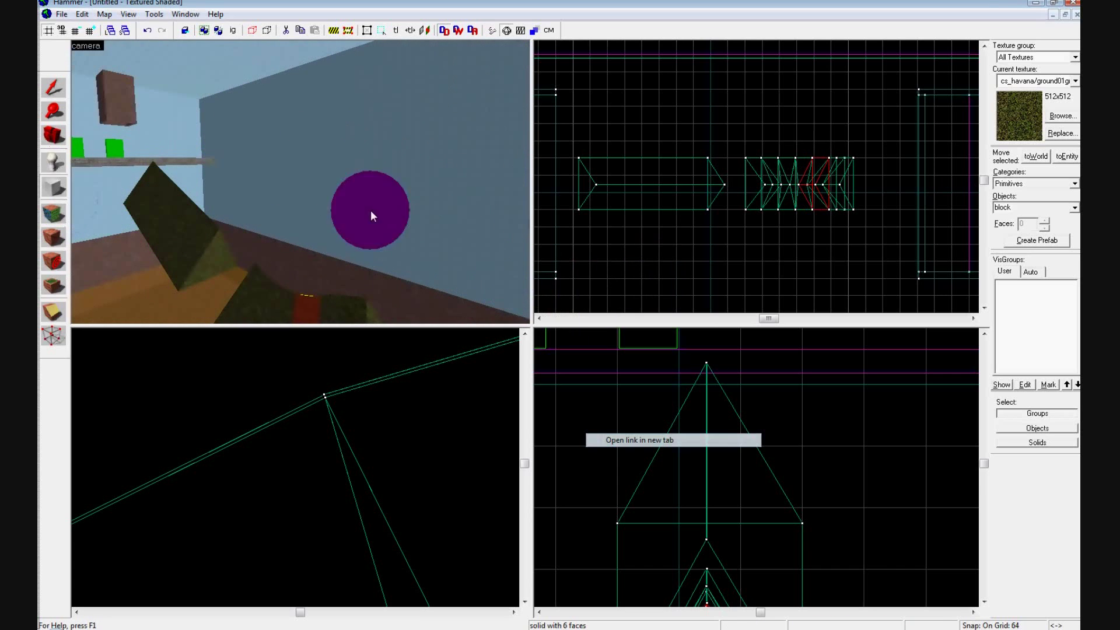
scroll(689, 211, "down", 4)
left_click_drag(656, 130, 775, 250)
scroll(711, 594, "down", 2)
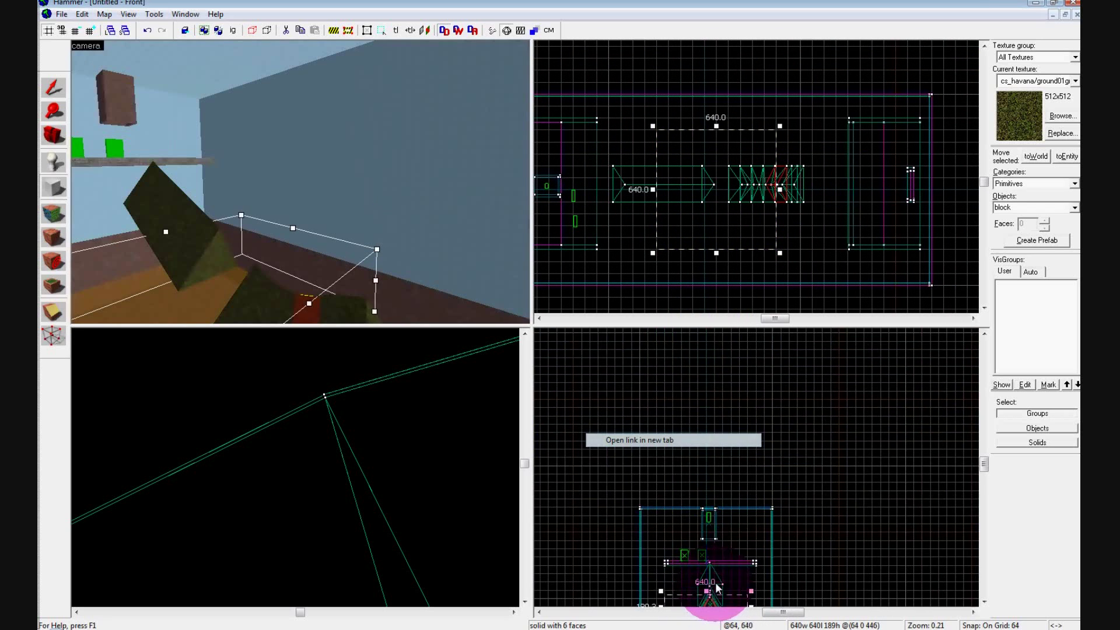
scroll(718, 588, "up", 3)
left_click_drag(696, 511, 738, 489)
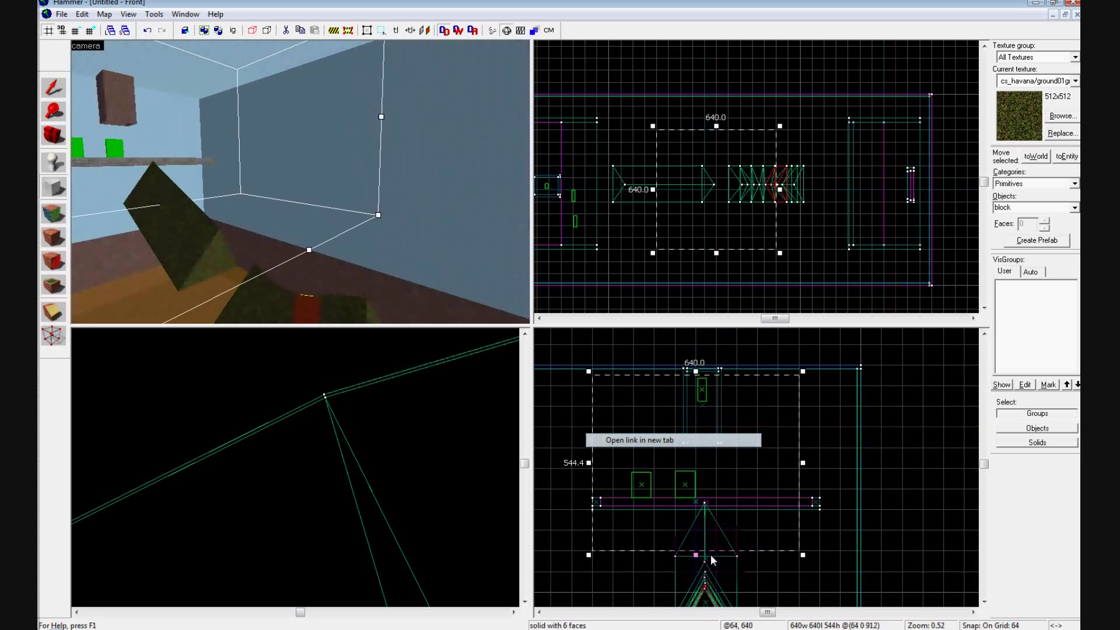
left_click_drag(699, 558, 701, 506)
key("a")
left_click_drag(401, 232, 401, 232)
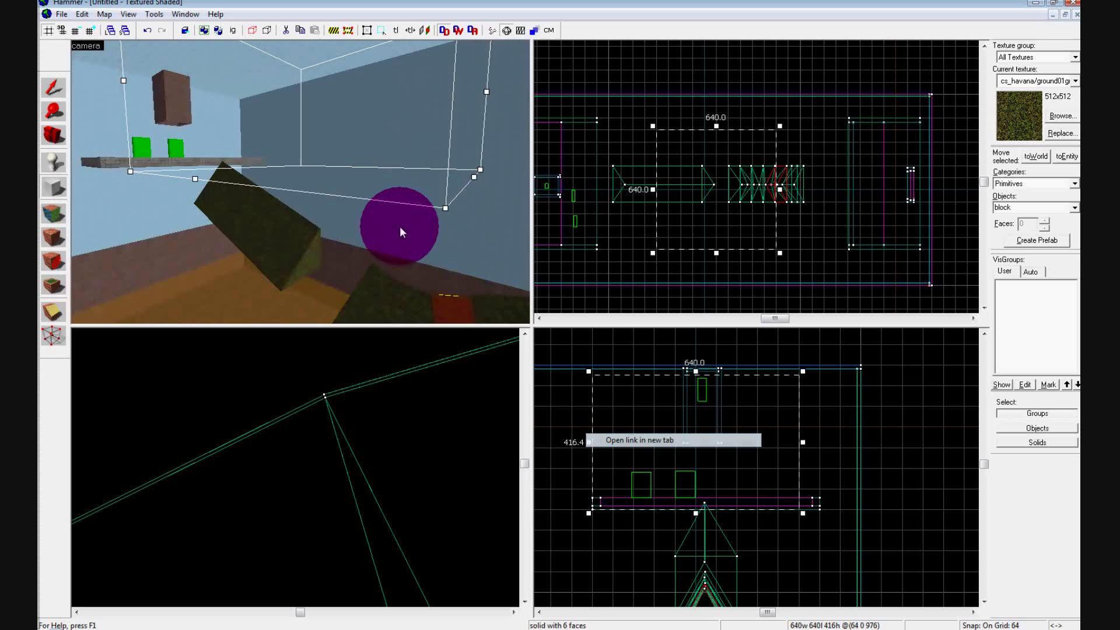
key("Return")
Find the texture halflife/{grate2 with the filter "grate" and apply it to all faces of the new block
key("shift+a")
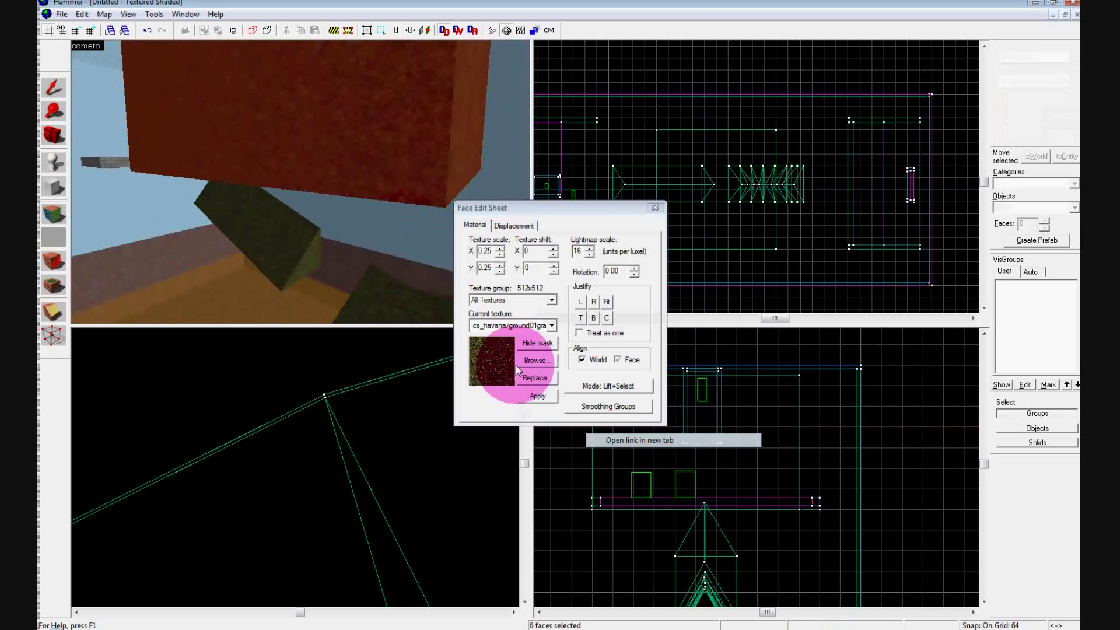
left_click(529, 359)
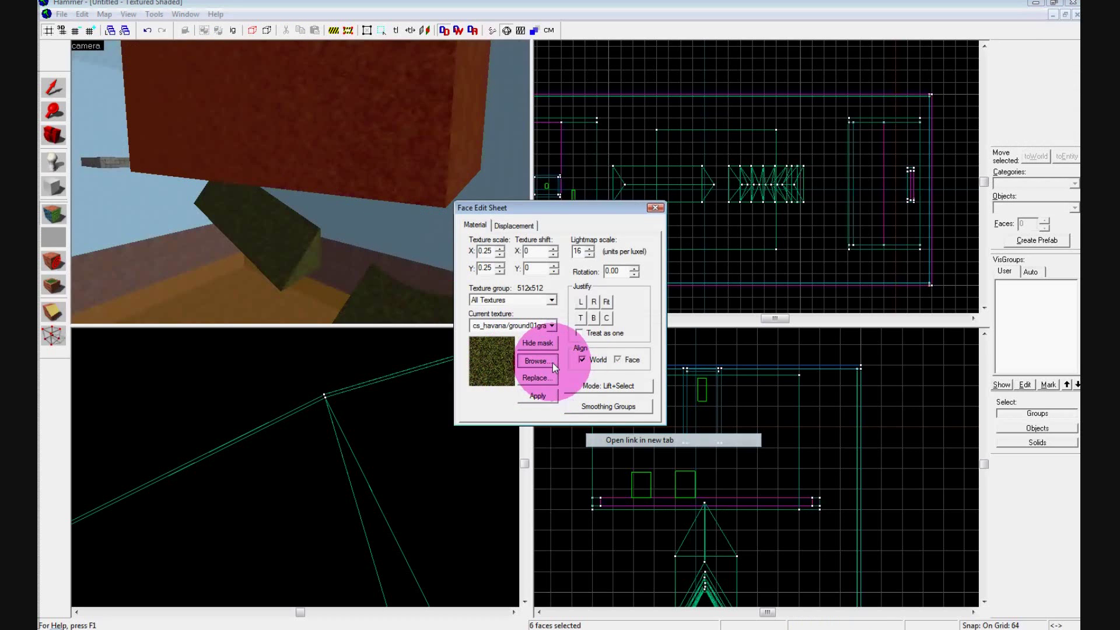
type("grate")
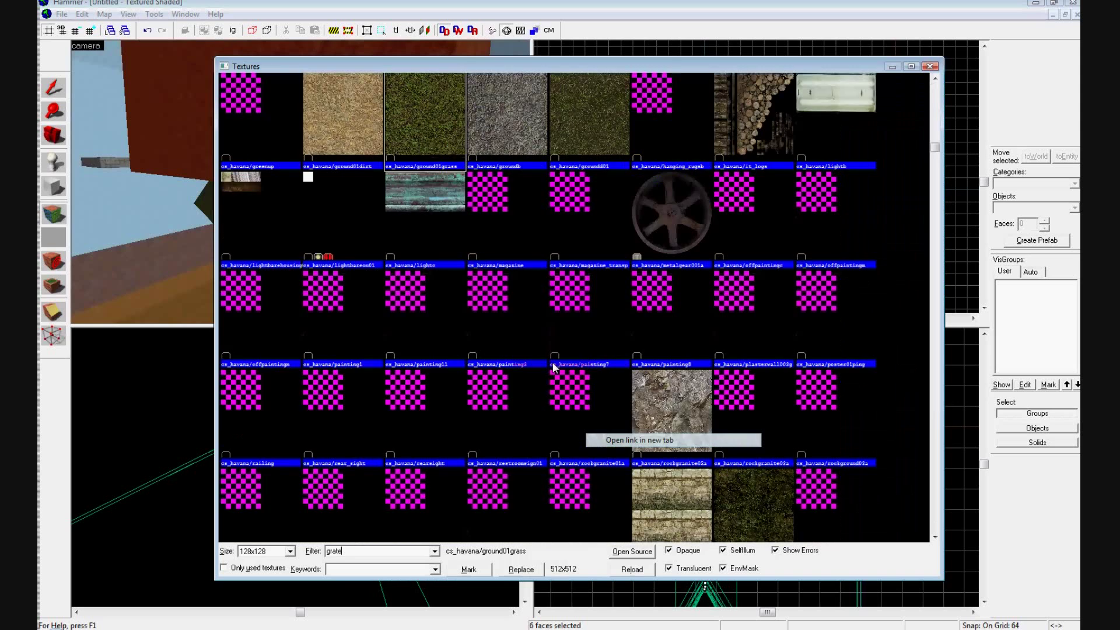
double_click(589, 312)
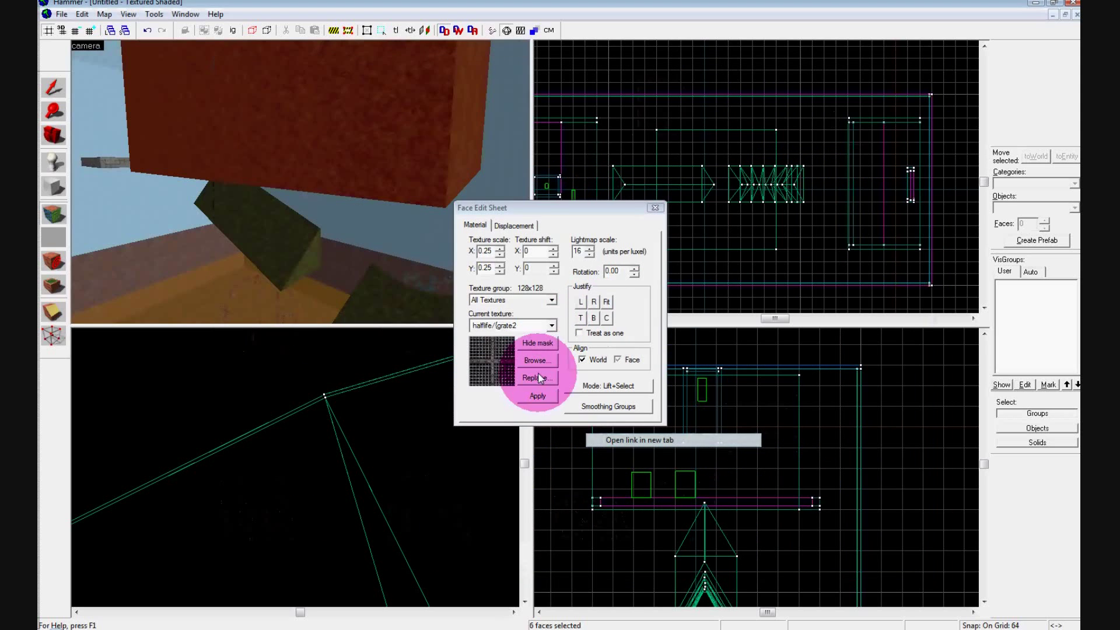
left_click(537, 396)
left_click(653, 208)
Hollow the grate-textured block with walls 12 units thick, then deselect it
left_click(373, 144)
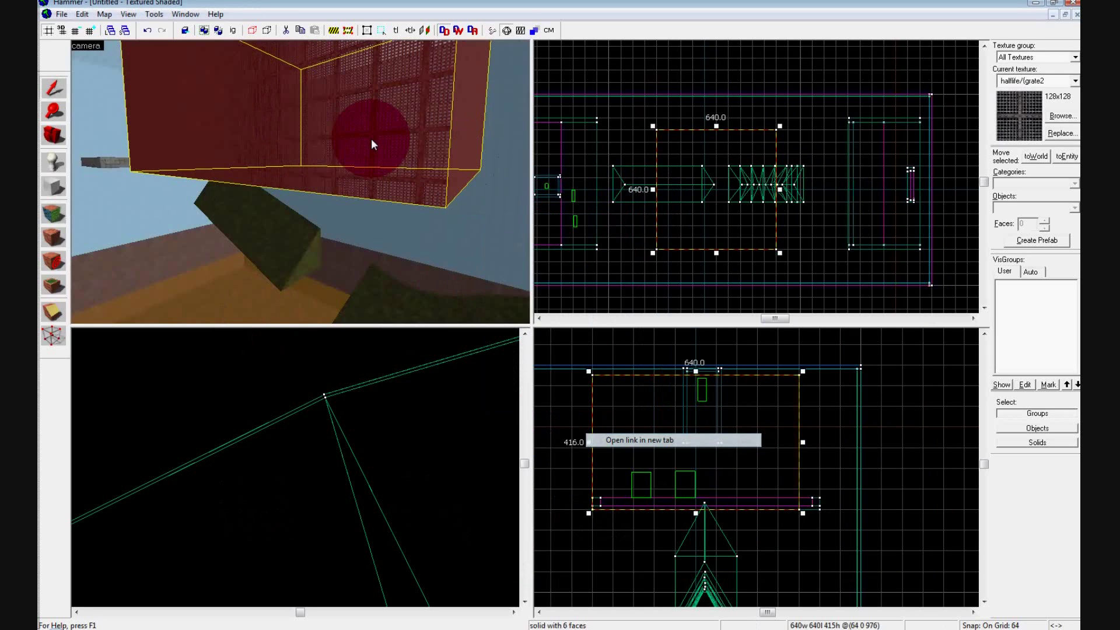
key("ctrl+h")
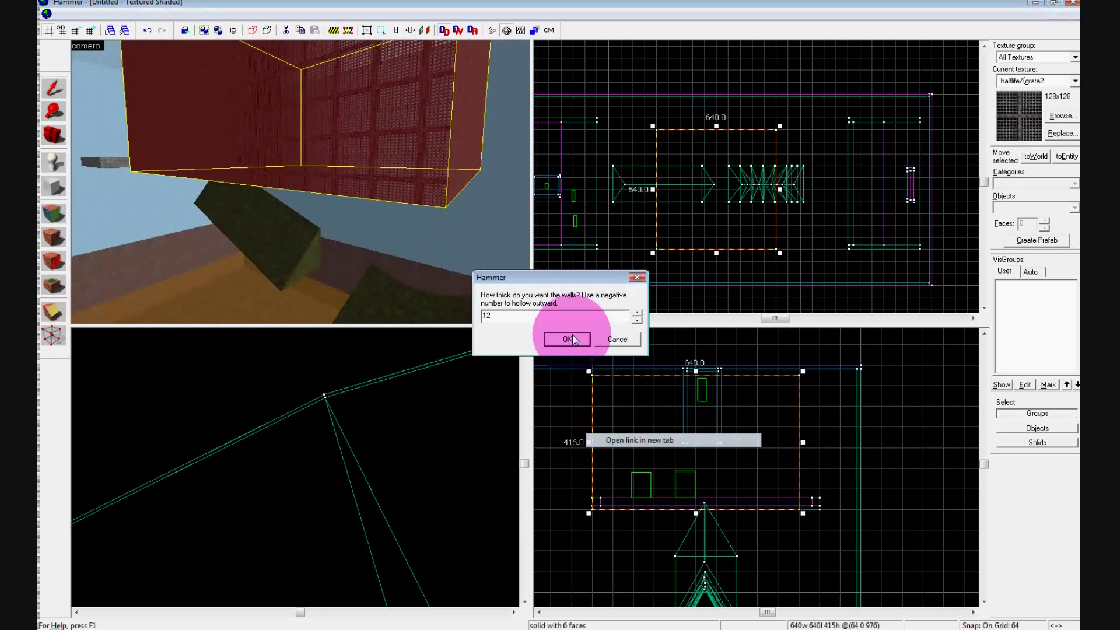
left_click(570, 335)
left_click(366, 137)
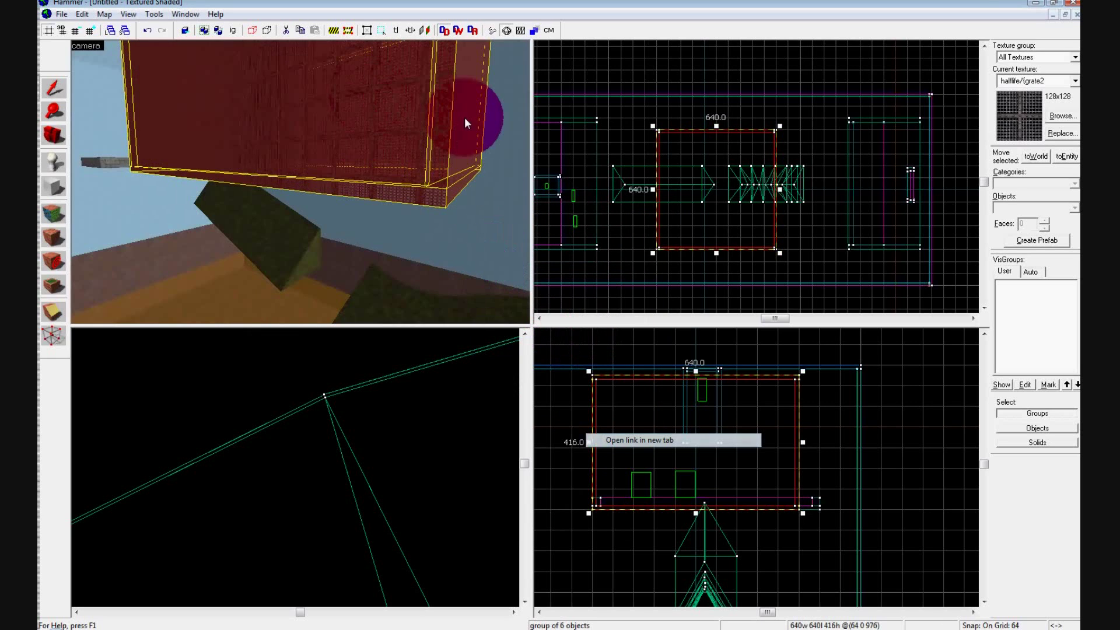
left_click(701, 124)
Clip the hollow grate box along a horizontal line in the front view, keeping only the lower part as an open-topped tank
key("z")
key("w")
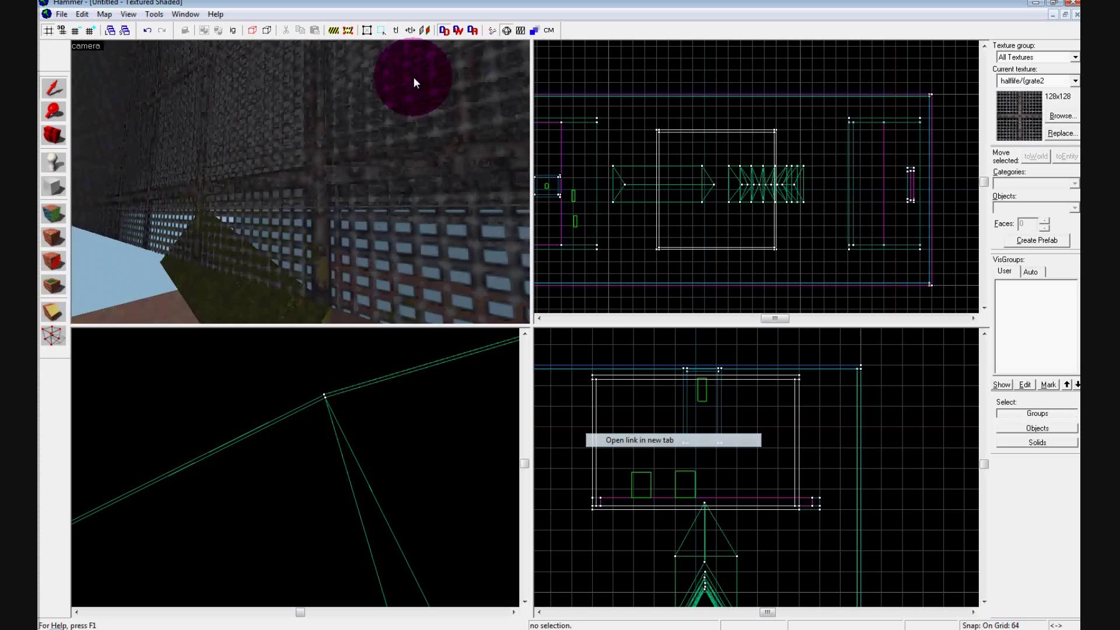
key("w")
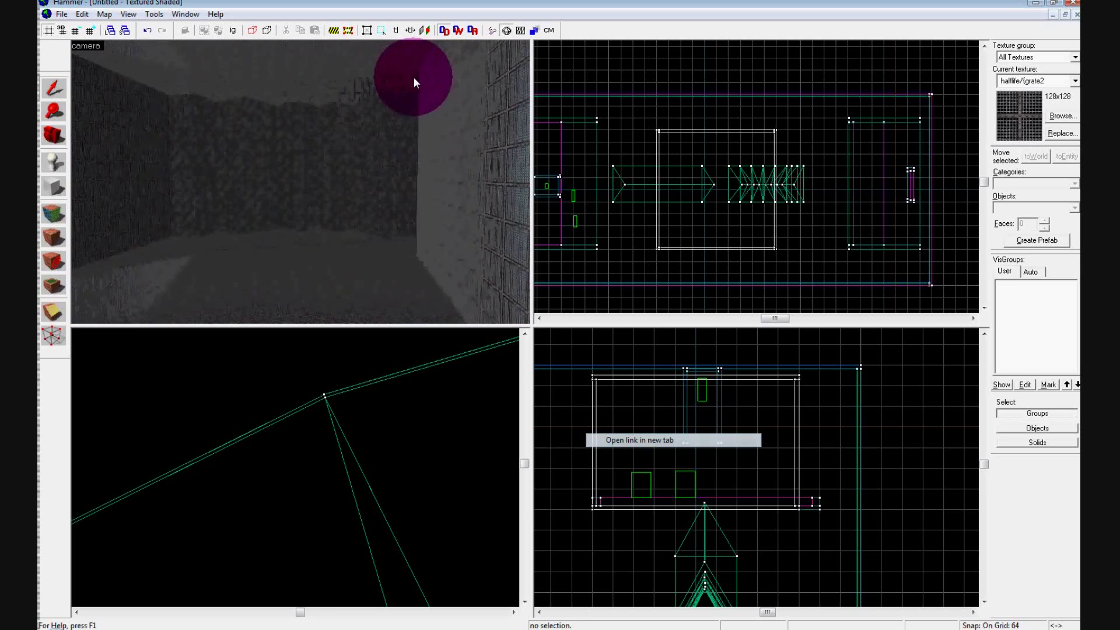
key("z")
left_click(365, 124)
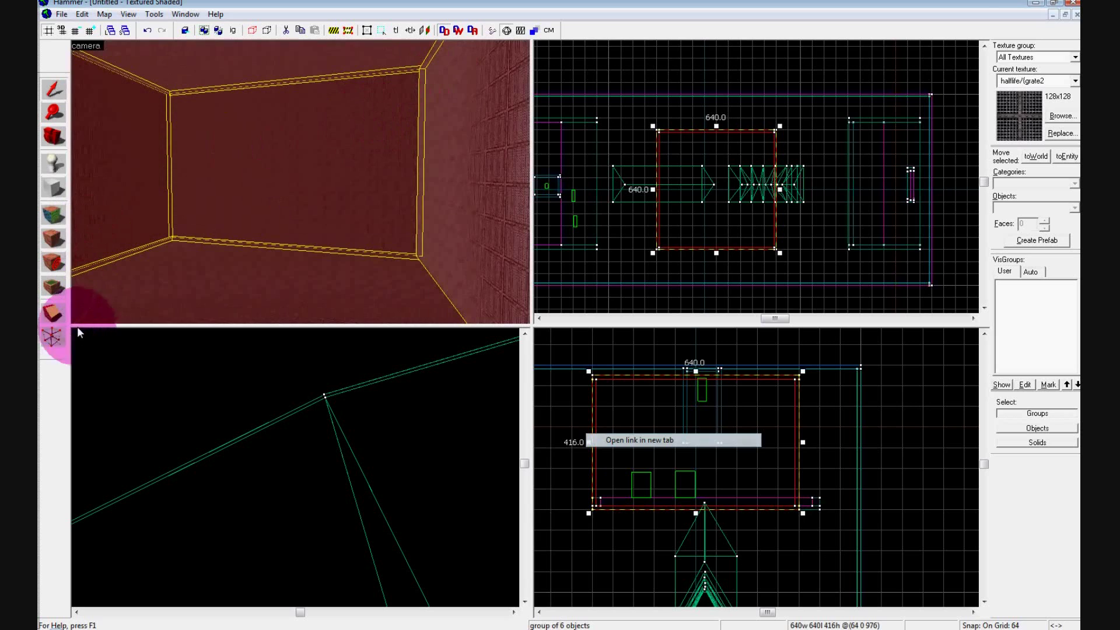
left_click(588, 471)
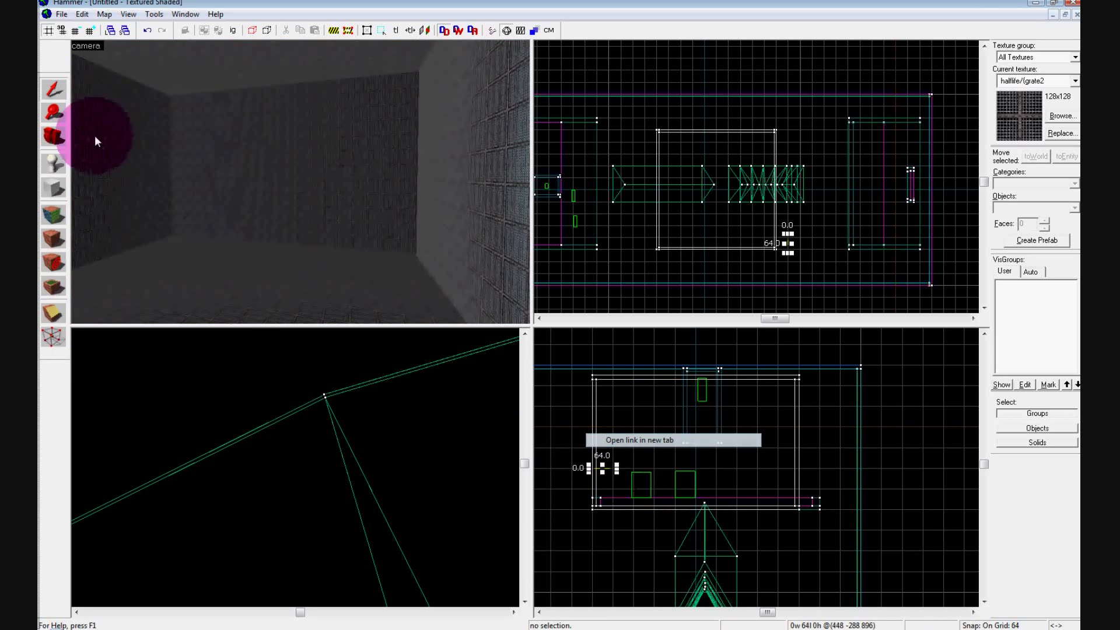
left_click(60, 314)
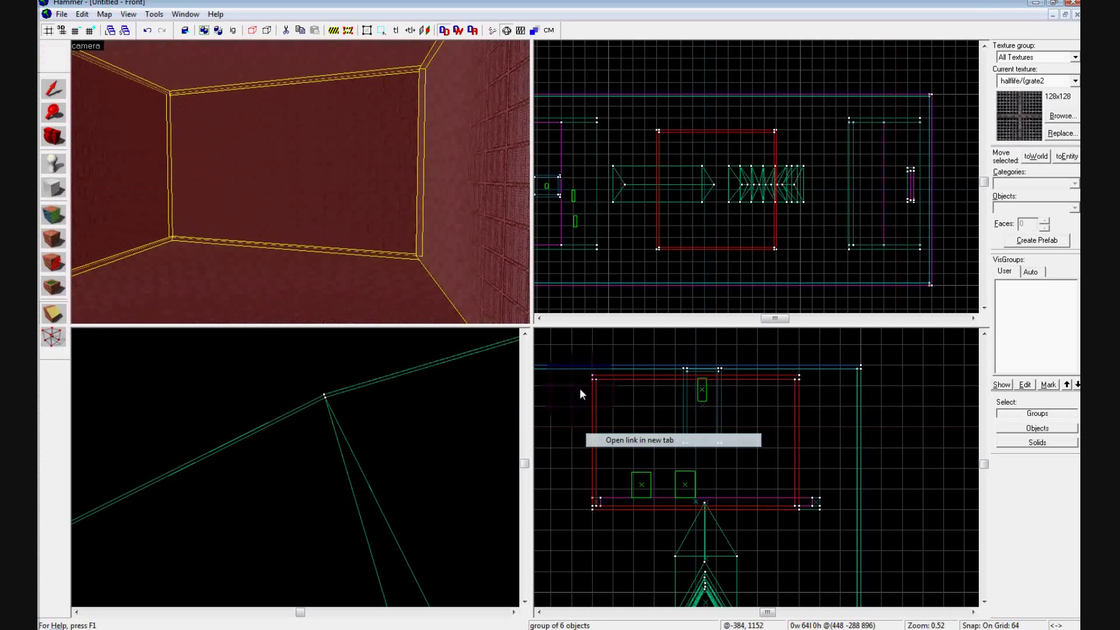
left_click_drag(595, 446, 663, 449)
left_click(86, 288)
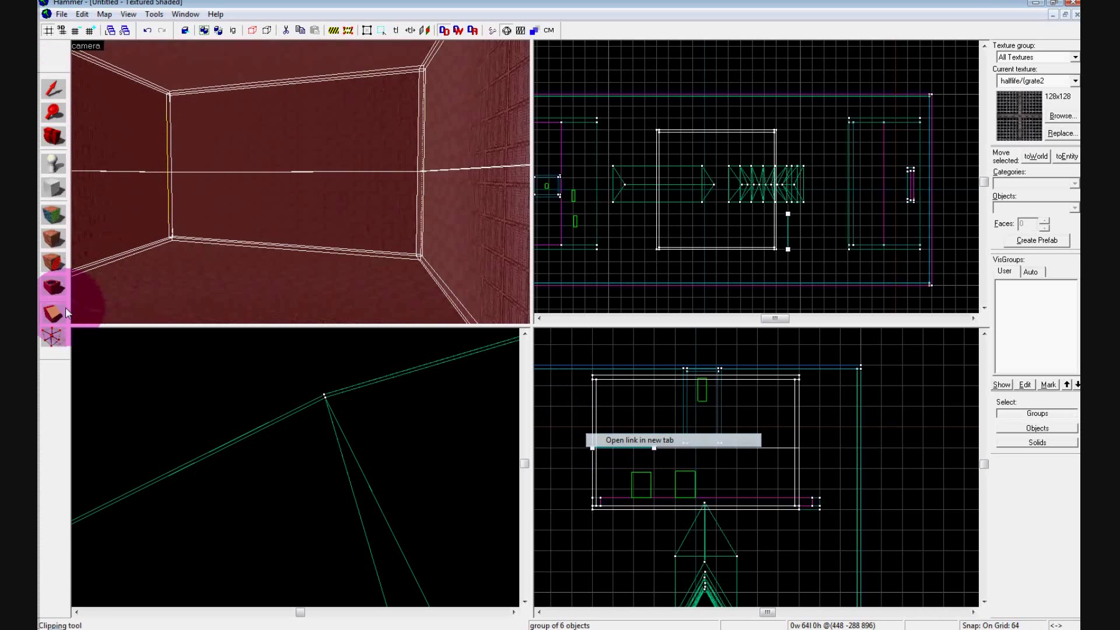
key("Left")
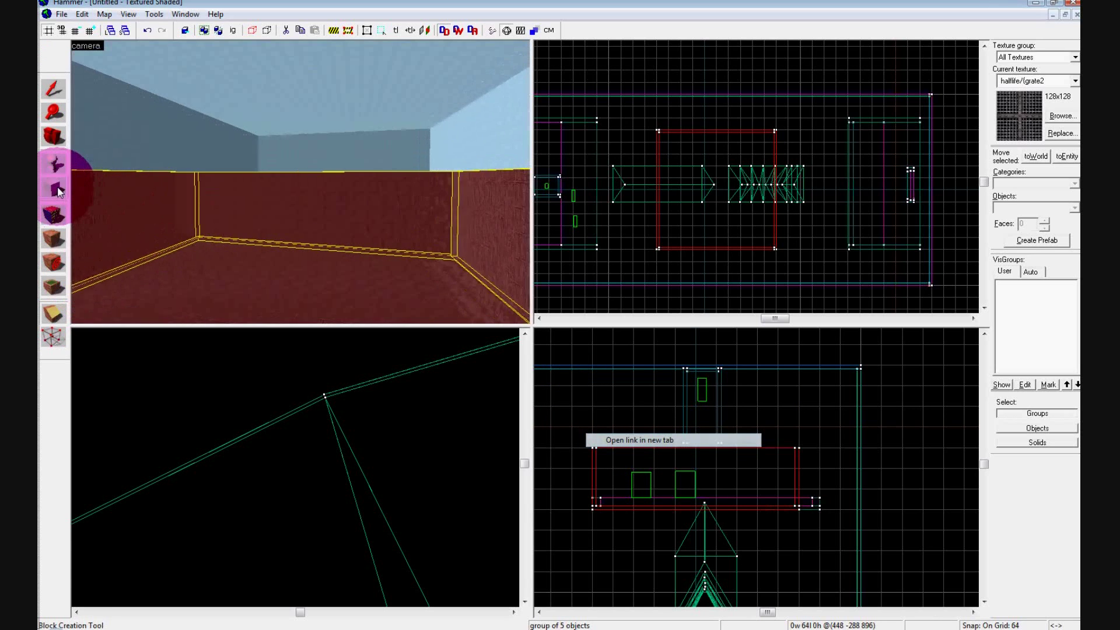
Examine the open-topped grate tank from above and from several sides in the 3D view
key("Down")
key("s")
key("d")
key("w")
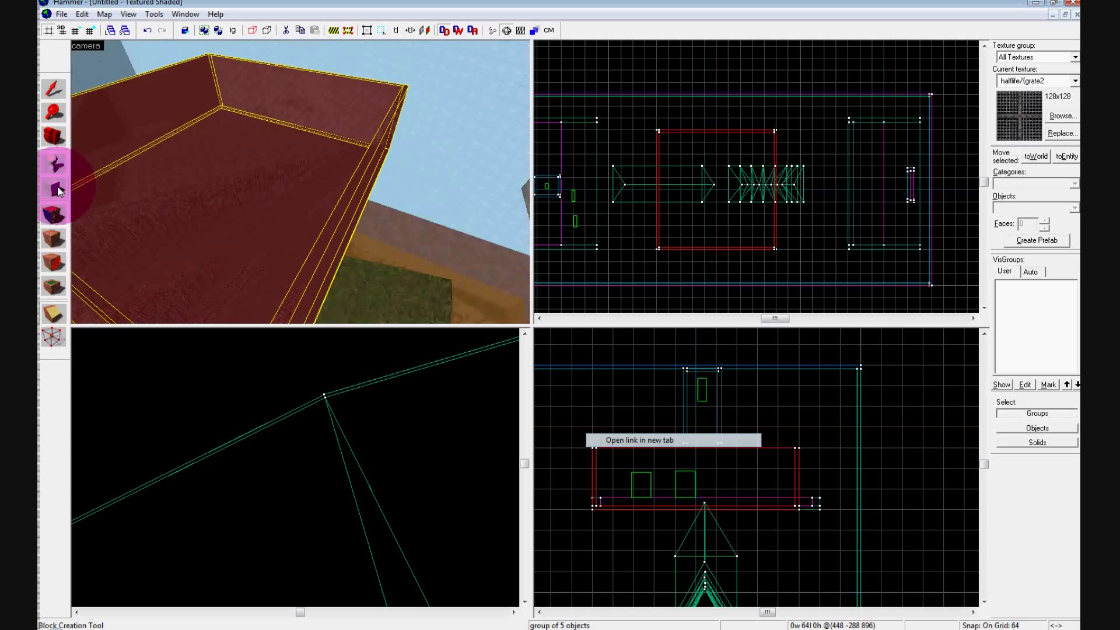
key("a")
key("Left")
key("s")
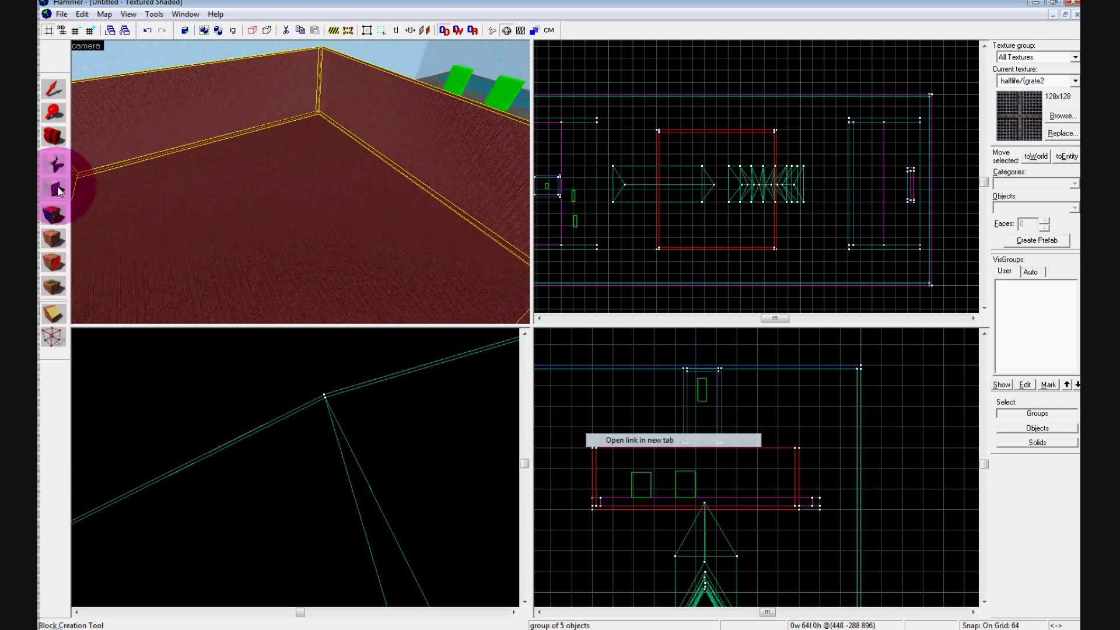
key("Left")
Create a block about 626 by 626 units and 28 units high on the tank's floor, fitted between the walls
left_click(58, 191)
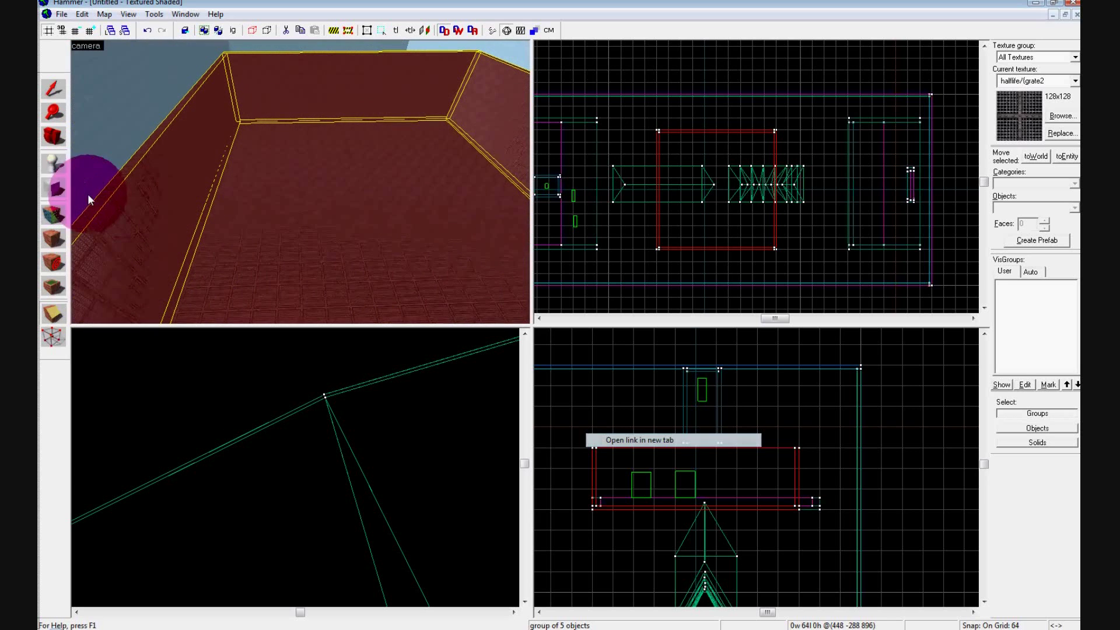
scroll(619, 103, "up", 4)
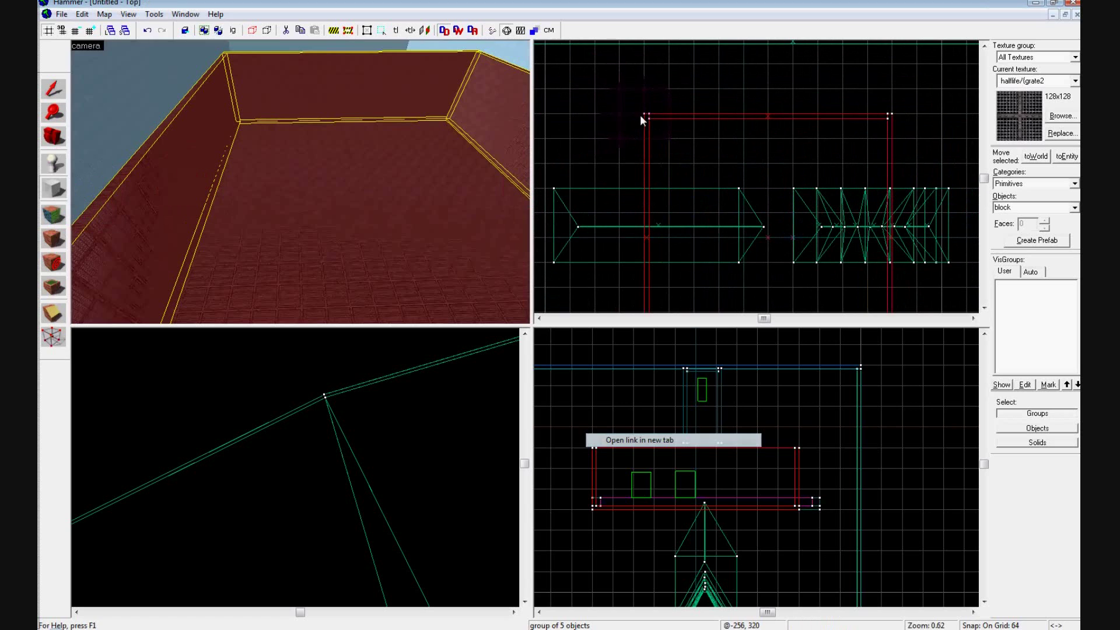
left_click_drag(653, 123, 869, 274)
scroll(872, 397, "down", 1)
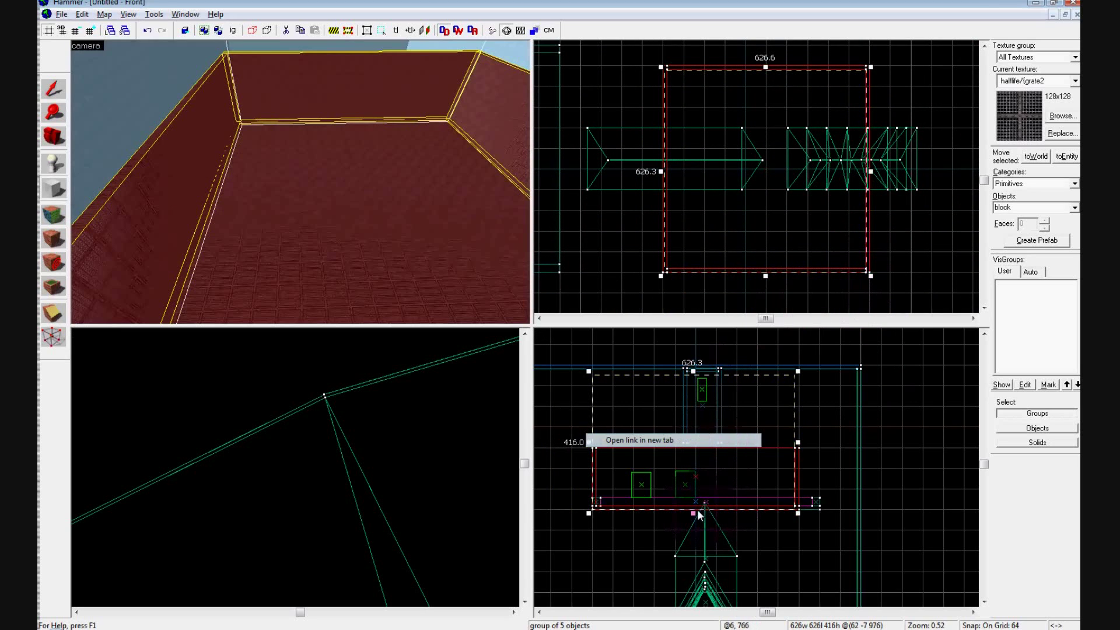
left_click_drag(694, 513, 694, 509)
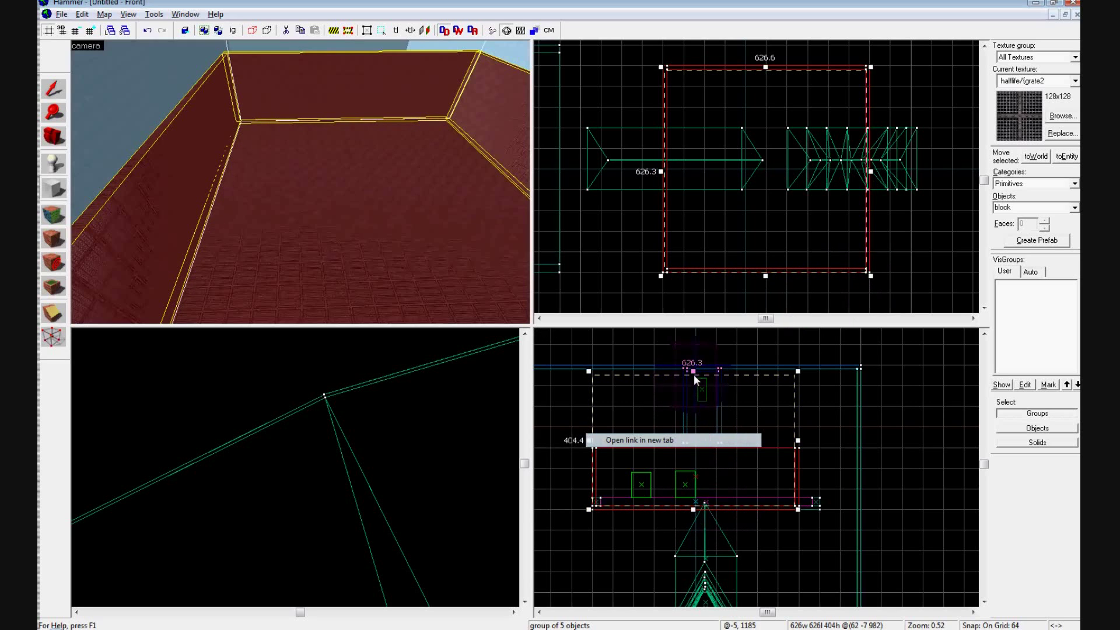
left_click_drag(693, 372, 688, 492)
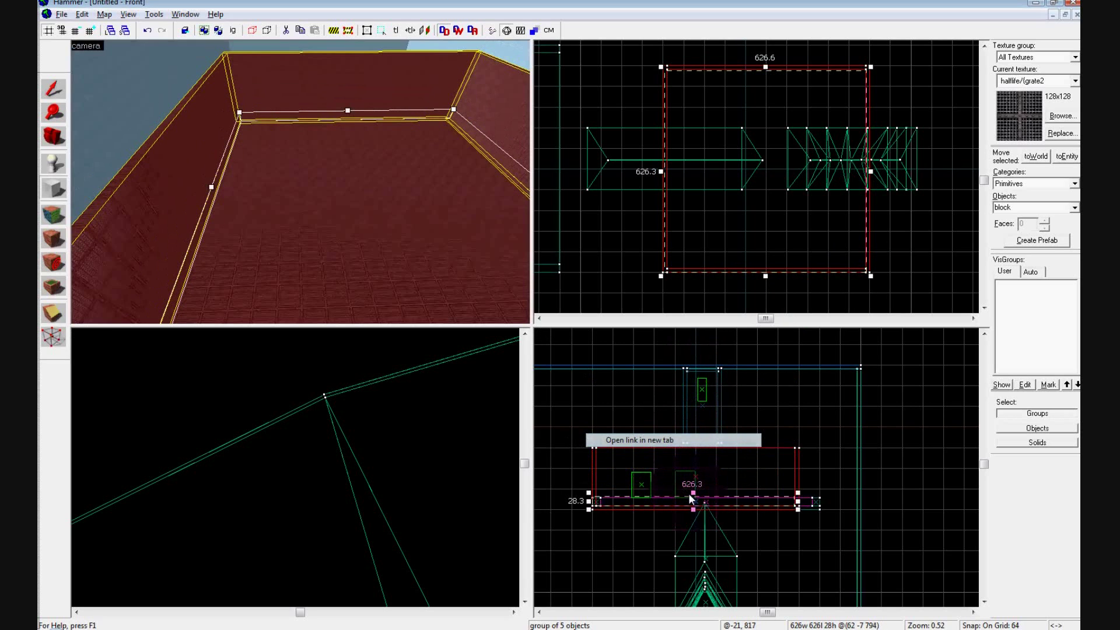
left_click(420, 253)
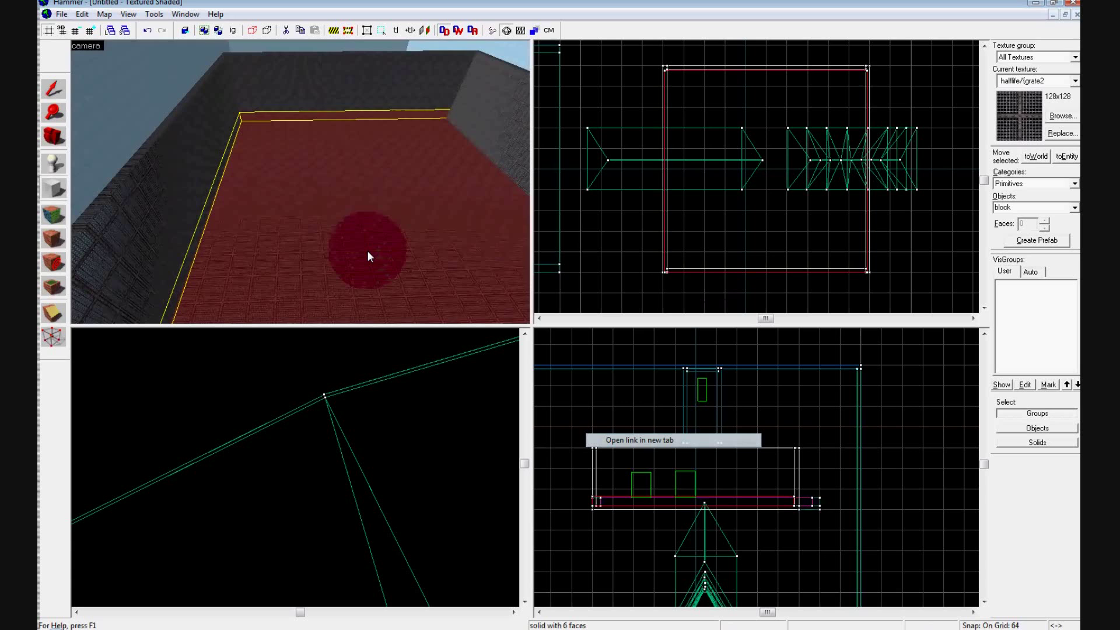
Apply the already used texture water/water_caribbean01 to the floor block, filtering the used textures by "water"
key("shift+a")
left_click(537, 362)
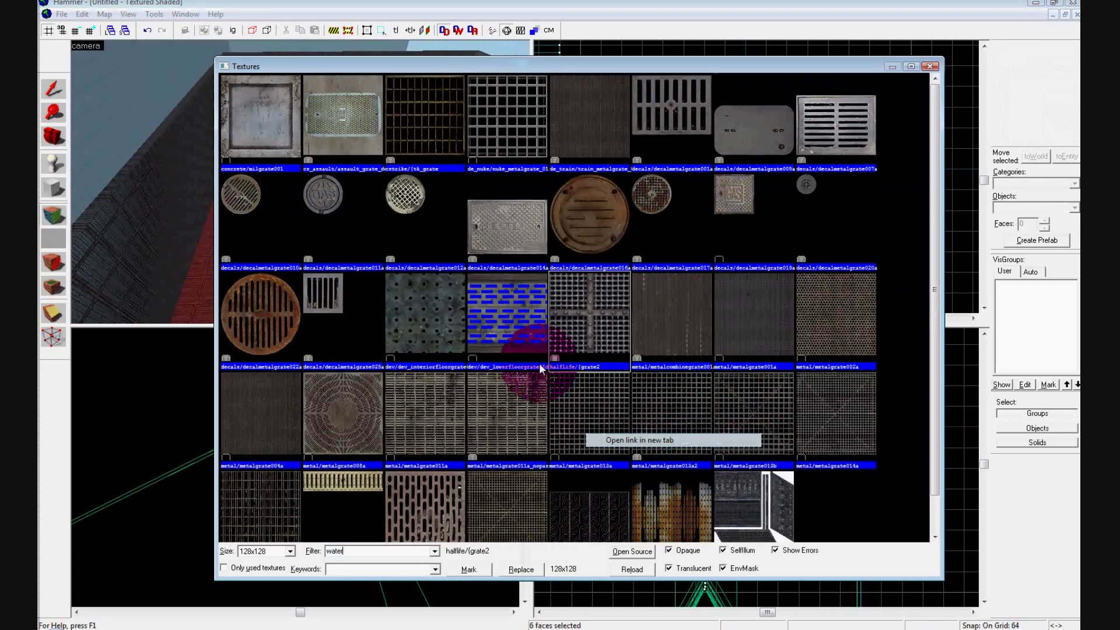
left_click(423, 481)
left_click(223, 567)
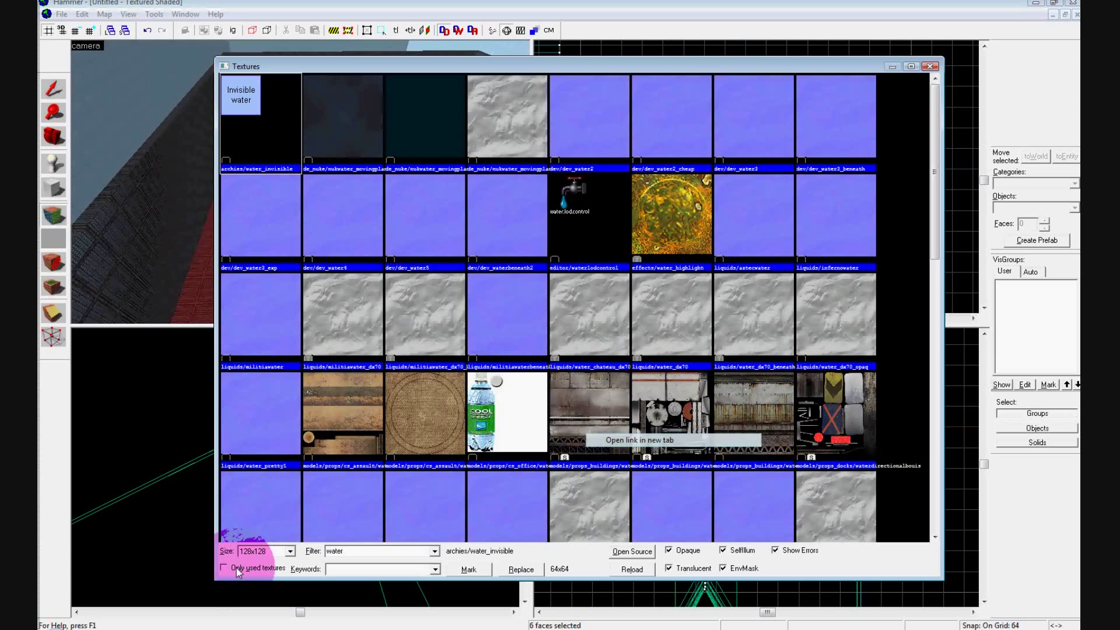
left_click(236, 568)
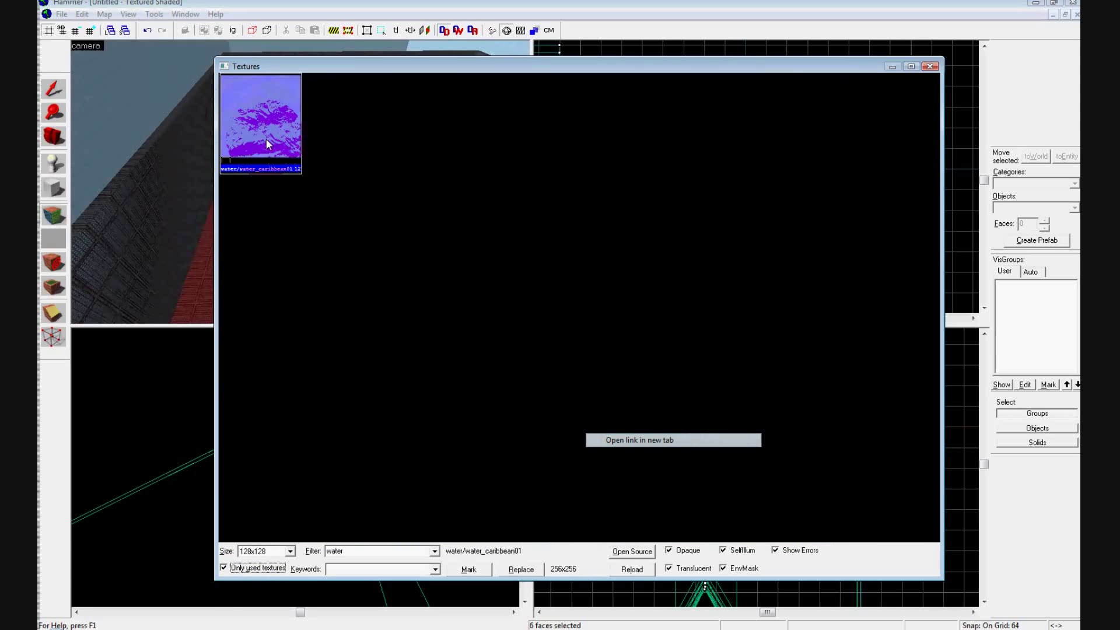
double_click(274, 158)
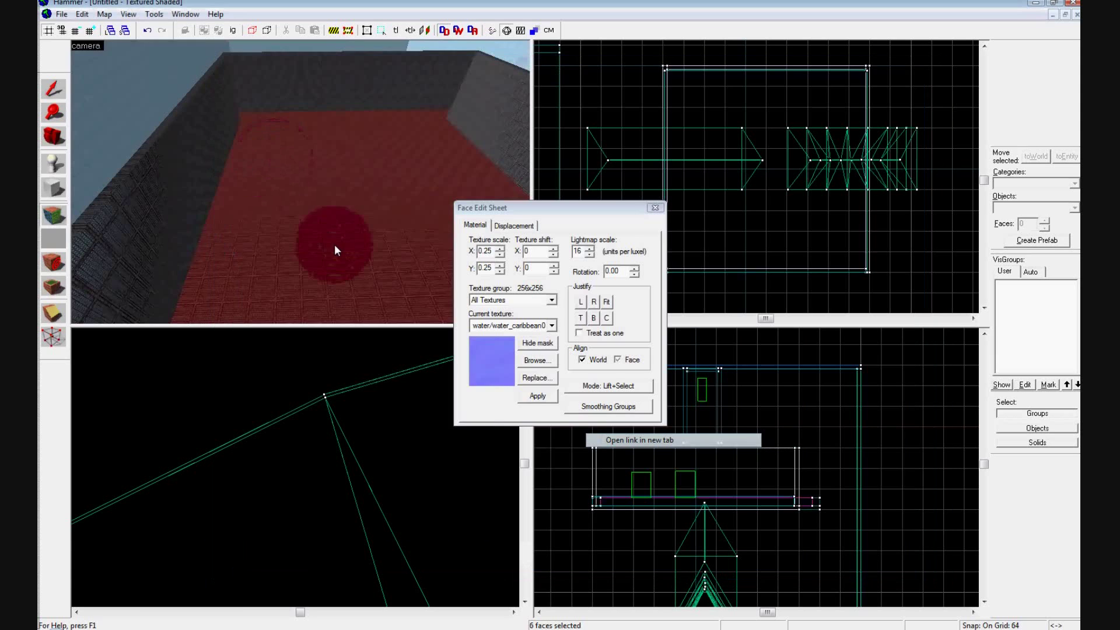
left_click(533, 397)
left_click(655, 208)
Tie the water block to an entity of class func_water_analog
left_click(402, 209)
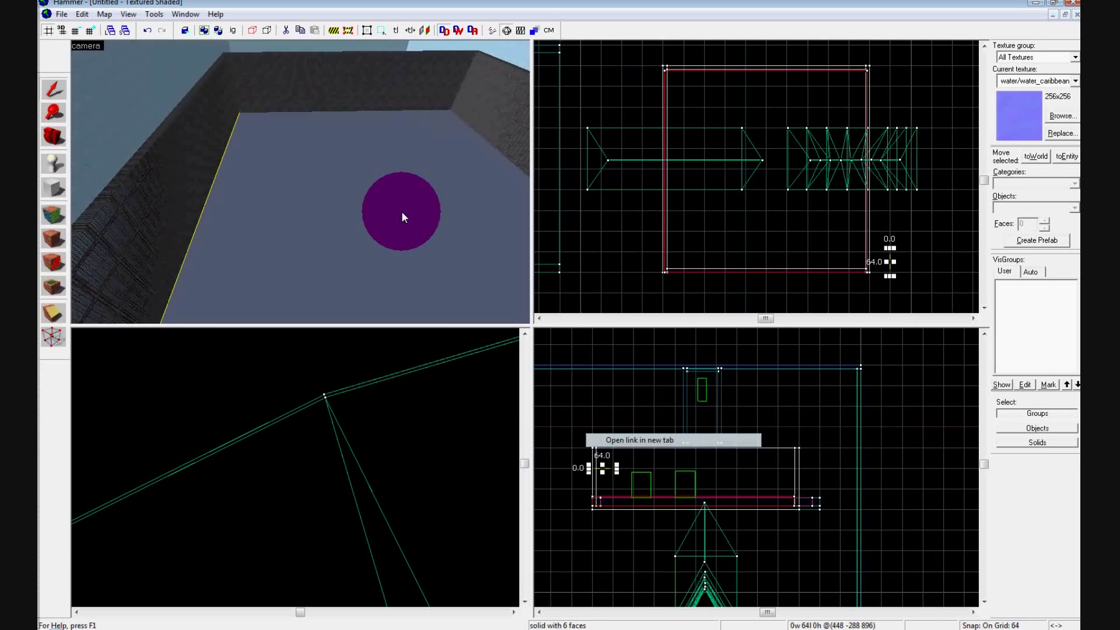
key("ctrl+t")
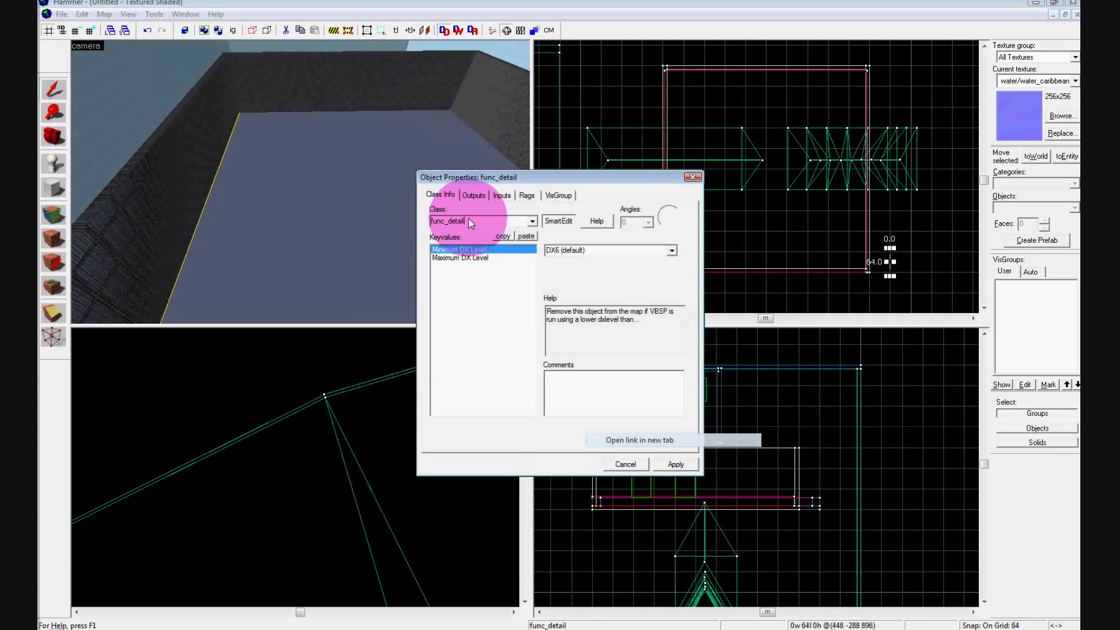
left_click_drag(448, 222, 486, 225)
type("water_analog")
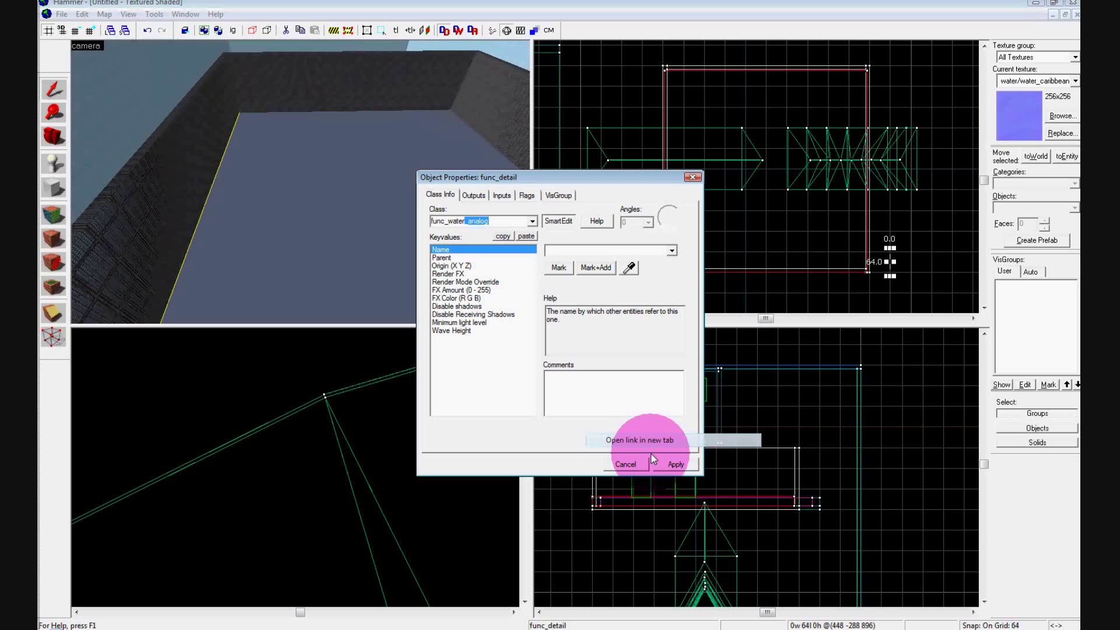
left_click(661, 461)
left_click(693, 179)
key("z")
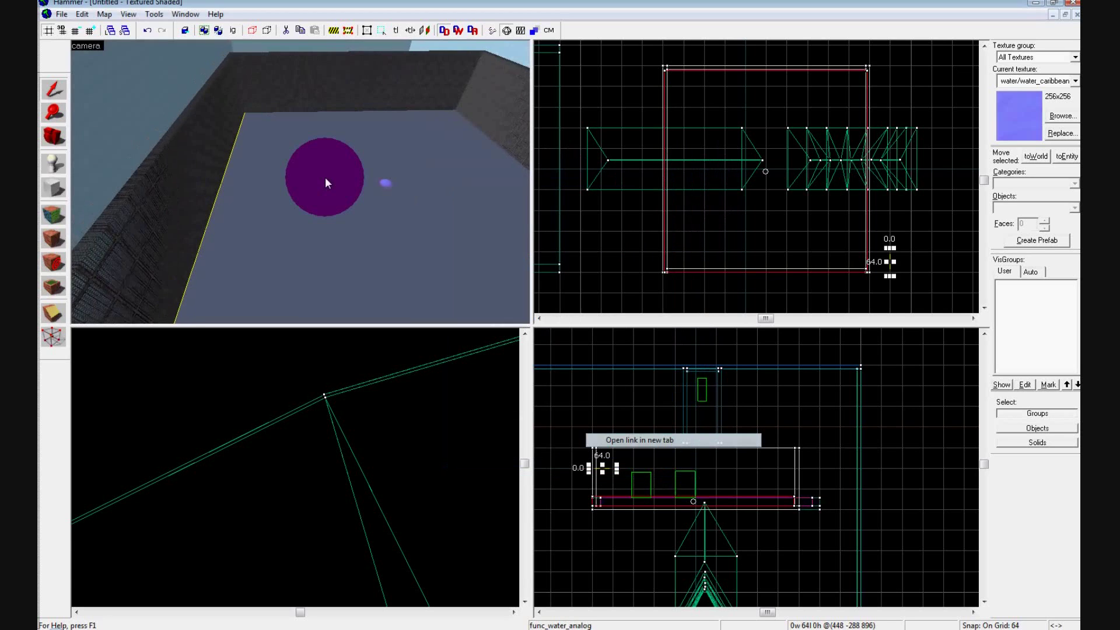
Copy the framed teleport door, including its frame pieces and trigger, from the brick-walled room into the water tank
left_click_drag(324, 177, 236, 171)
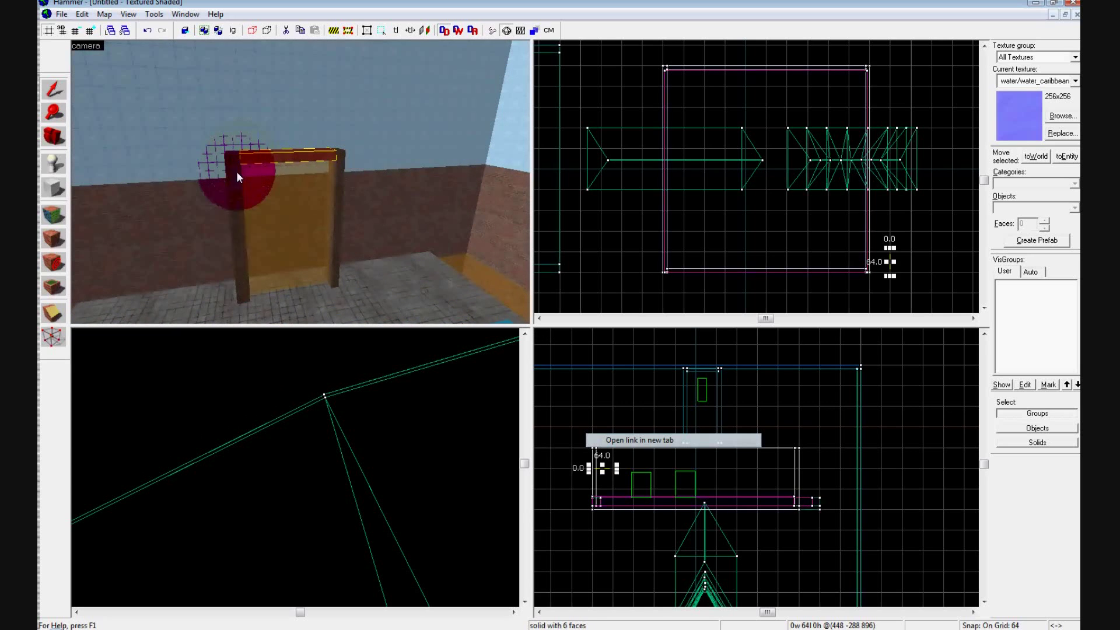
left_click(327, 189)
left_click(337, 191, "ctrl")
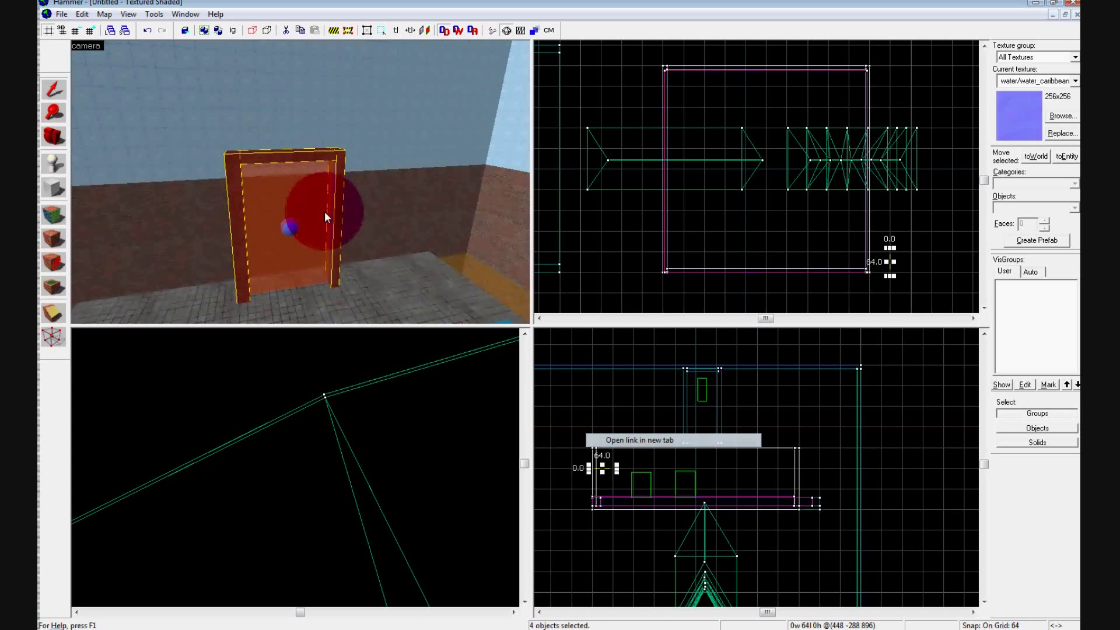
key("z")
key("s")
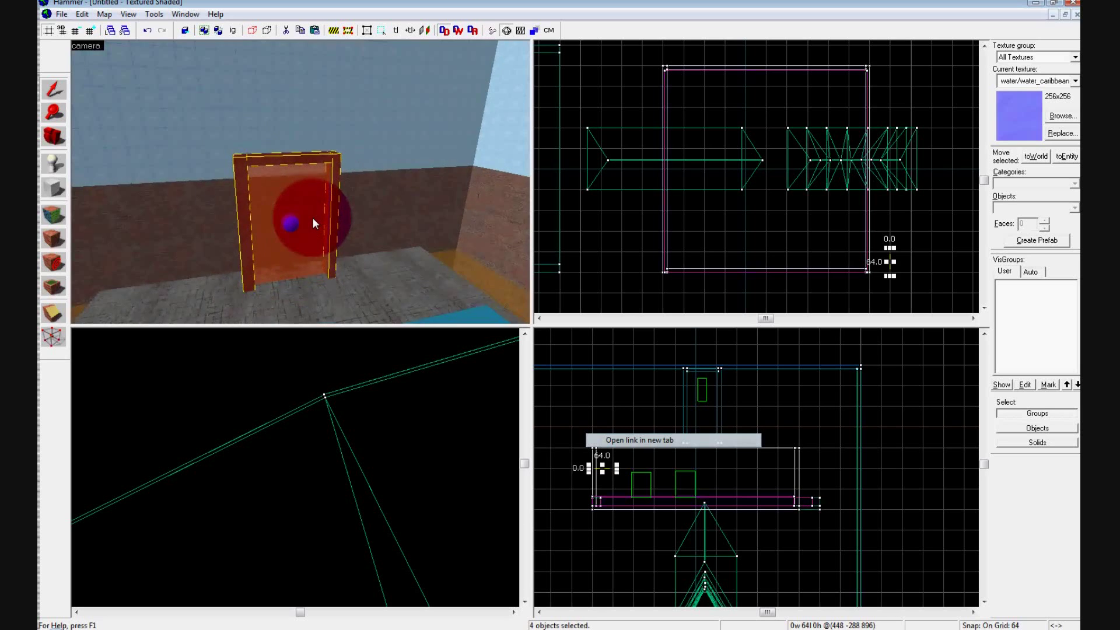
key("w")
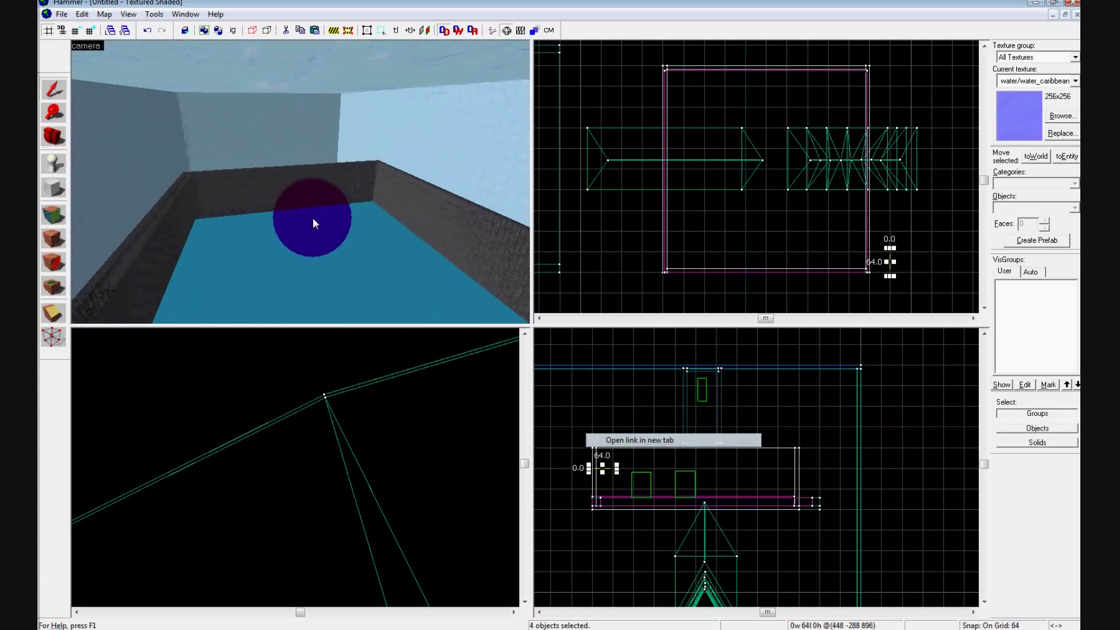
key("ctrl+v")
key("w")
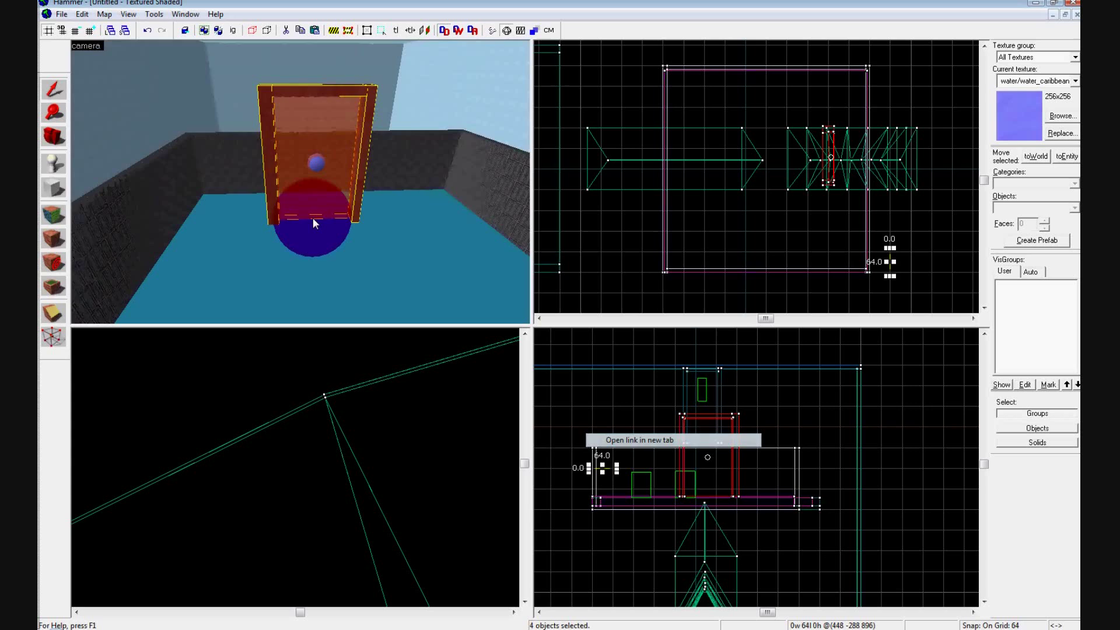
key("z")
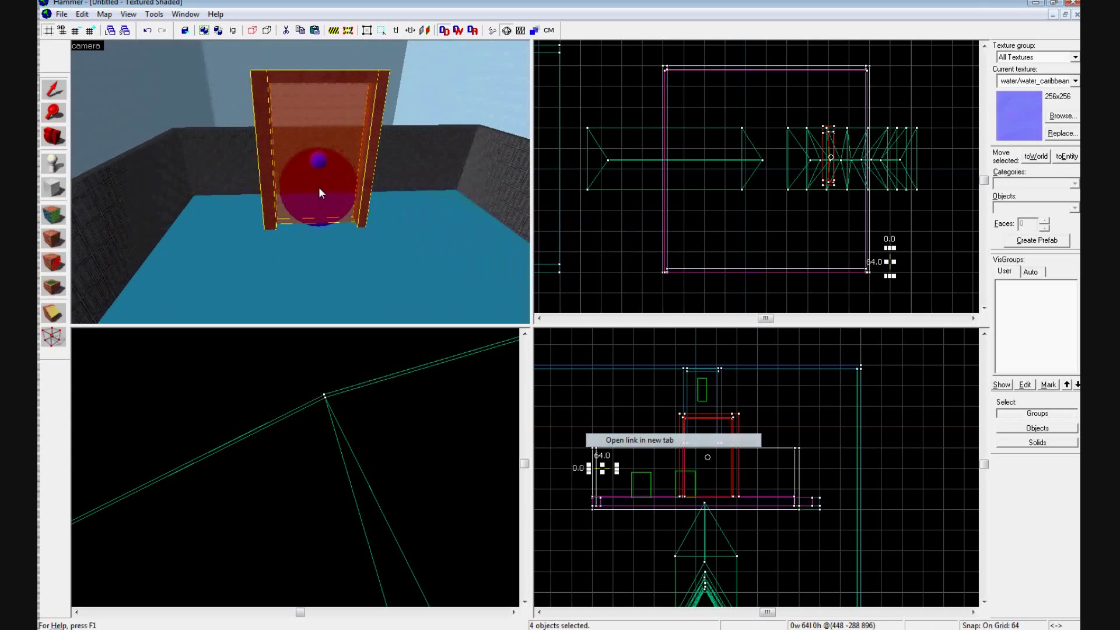
Check the Remote Destination of the pasted door's trigger_teleport
double_click(319, 187)
left_click(484, 226)
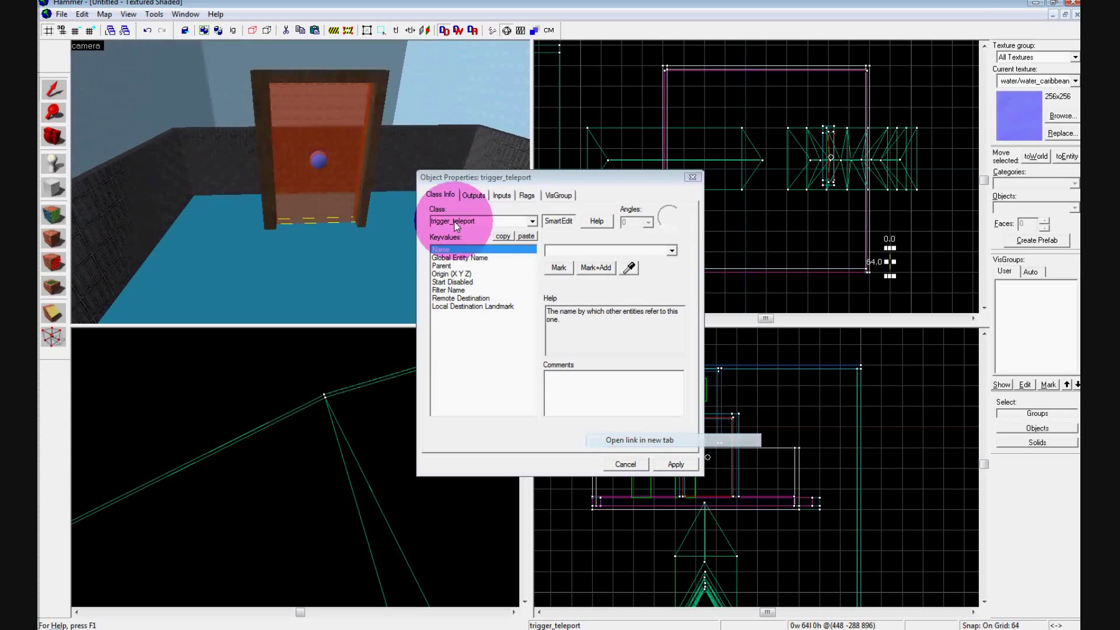
left_click(479, 298)
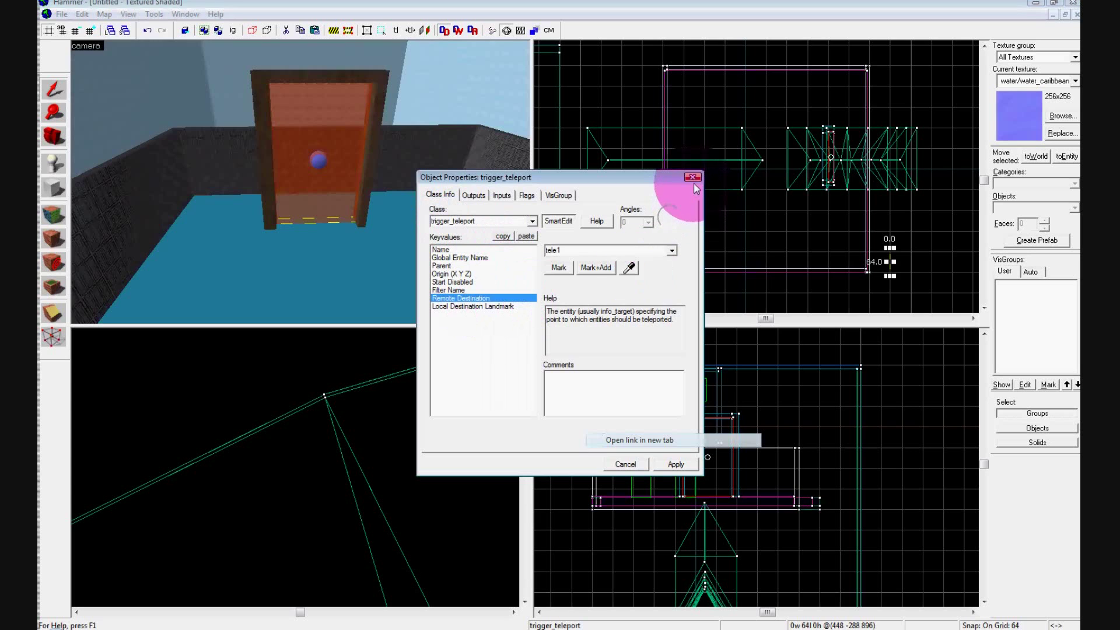
left_click(693, 177)
Copy the tele1 info_teleport_destination from the brick enclosure and paste it into the water tank
key("z")
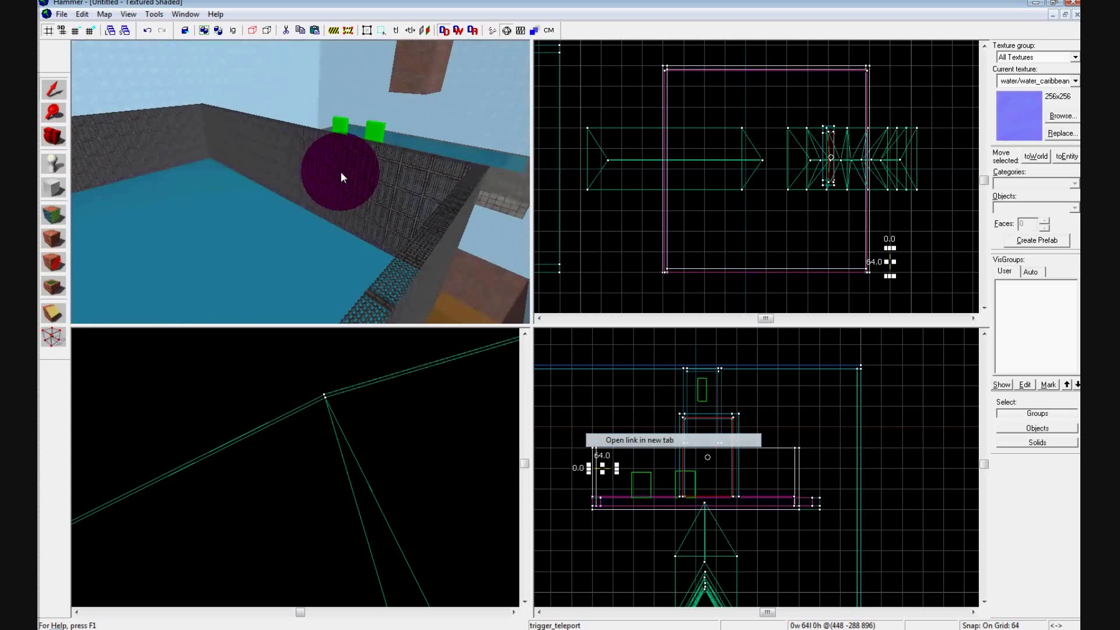
key("w")
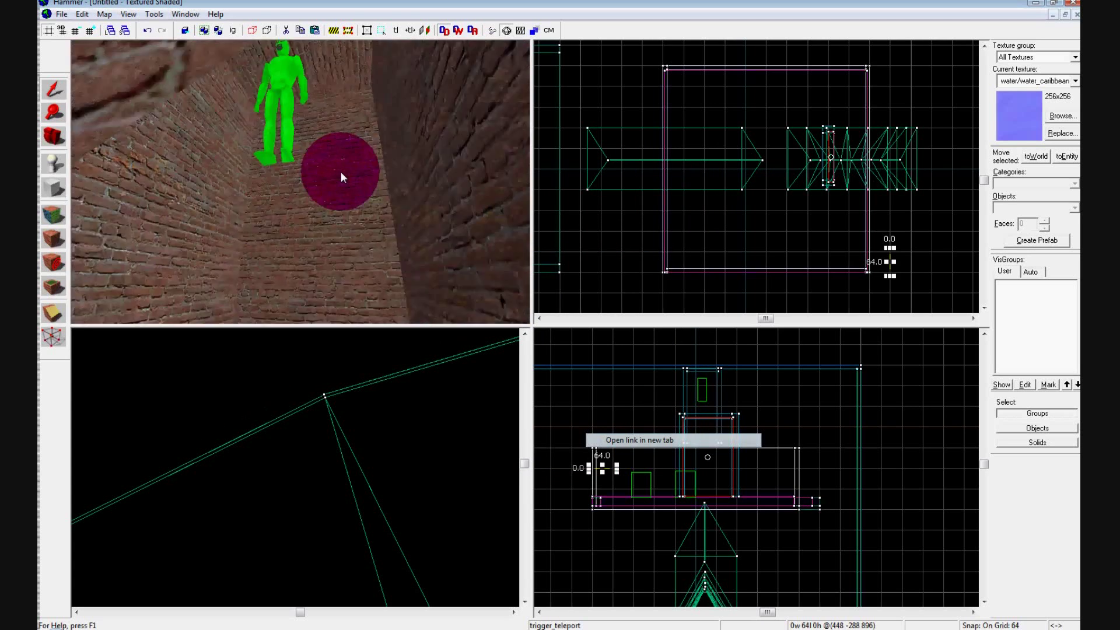
left_click_drag(341, 171, 340, 171)
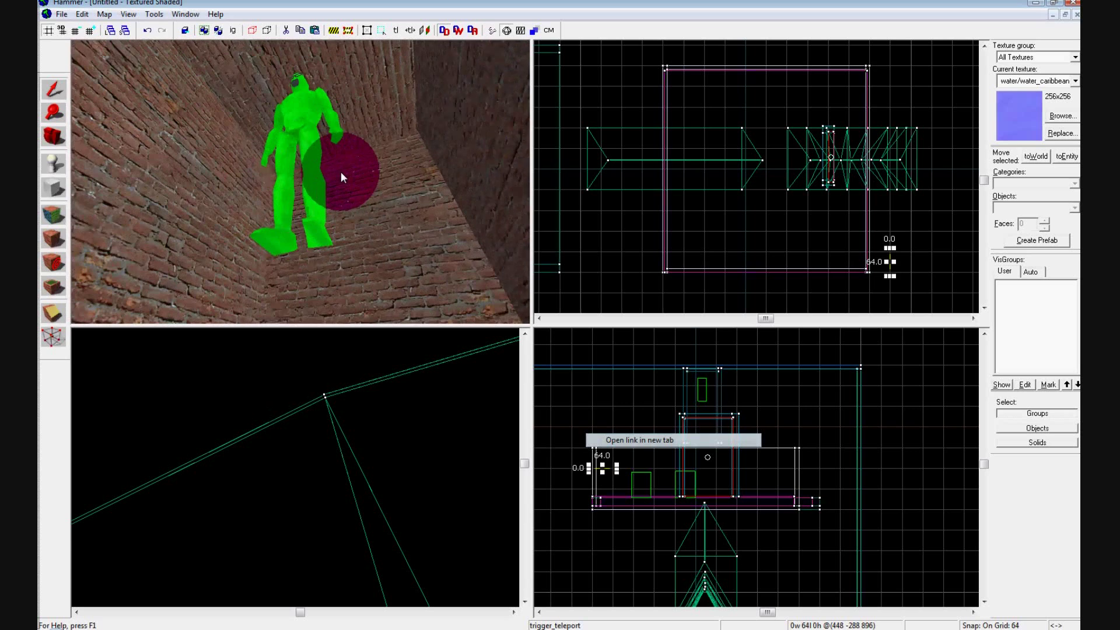
left_click(308, 133)
key("s")
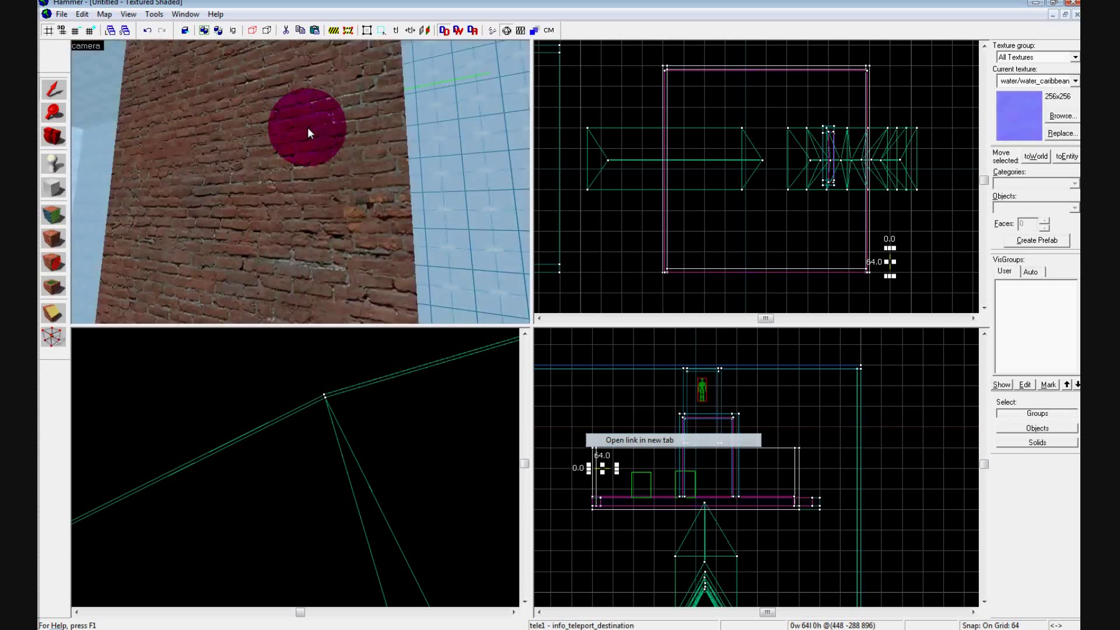
left_click_drag(307, 127, 307, 127)
scroll(659, 153, "up", 7)
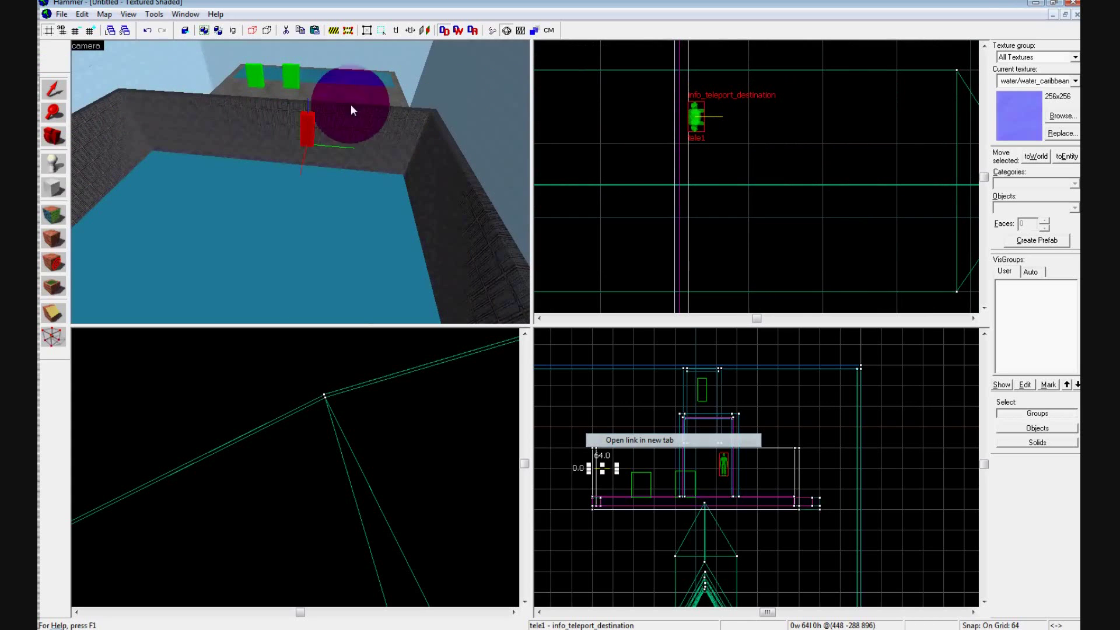
Move the pasted teleport destination away from the tank wall, to about -99, 63 in the top view
left_click(307, 137)
left_click(307, 138)
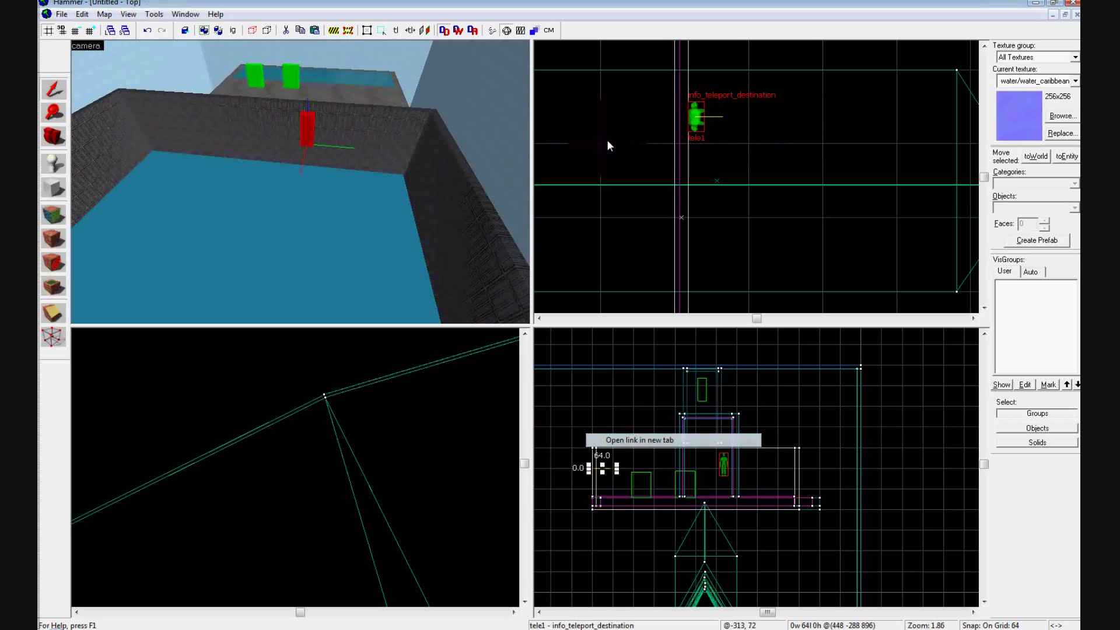
left_click(607, 214)
left_click(309, 129)
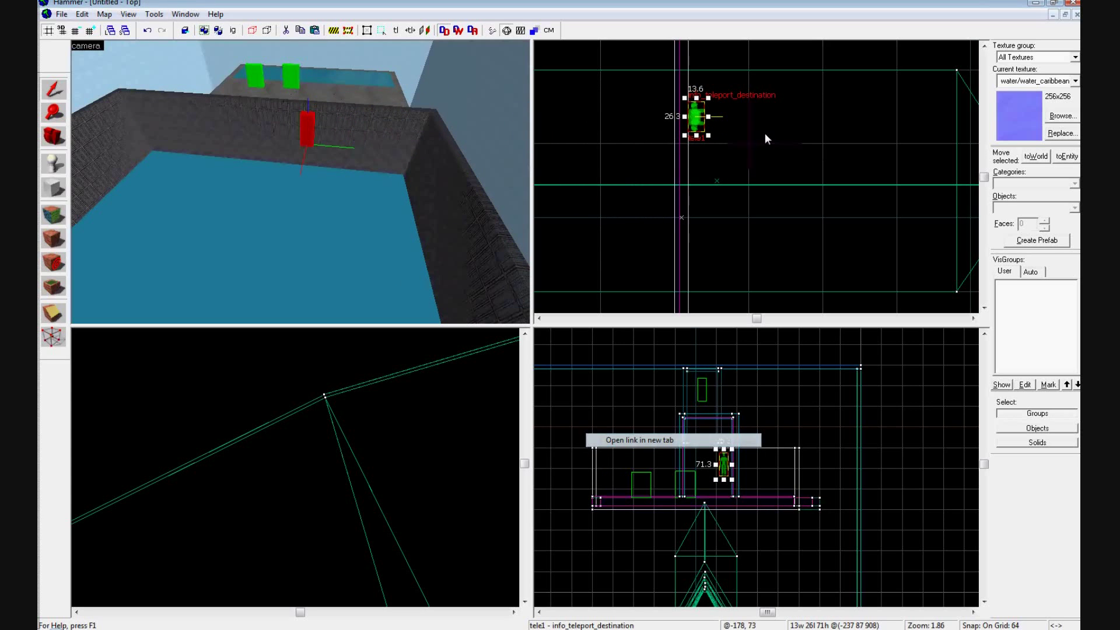
left_click_drag(698, 121, 859, 146)
Rename the info_teleport_destination in the tank to jail
double_click(281, 170)
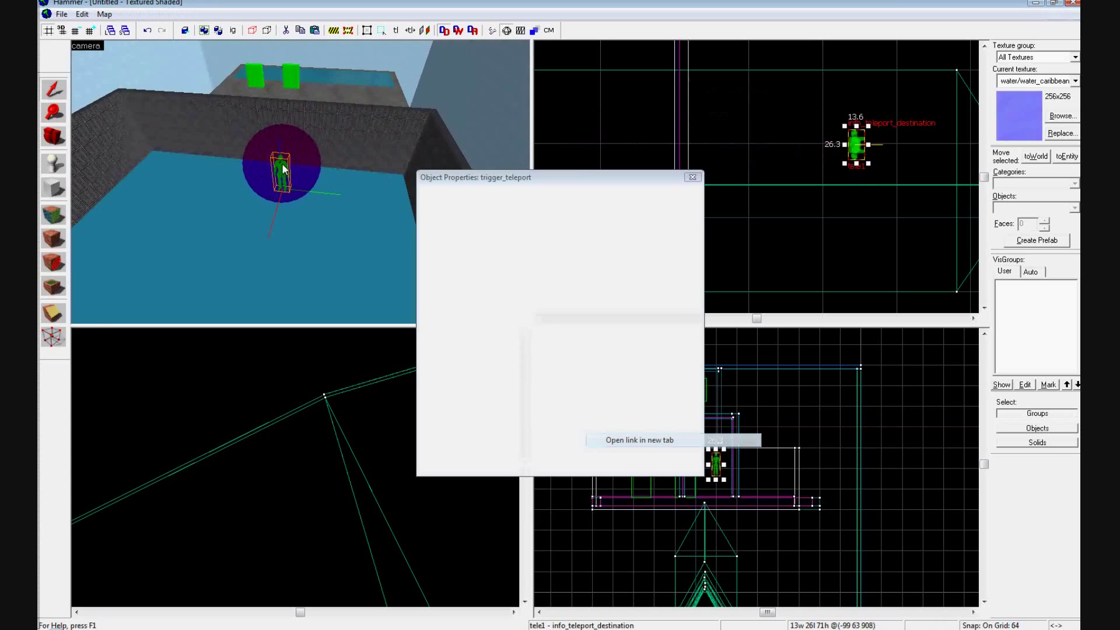
left_click(505, 269)
left_click(578, 251)
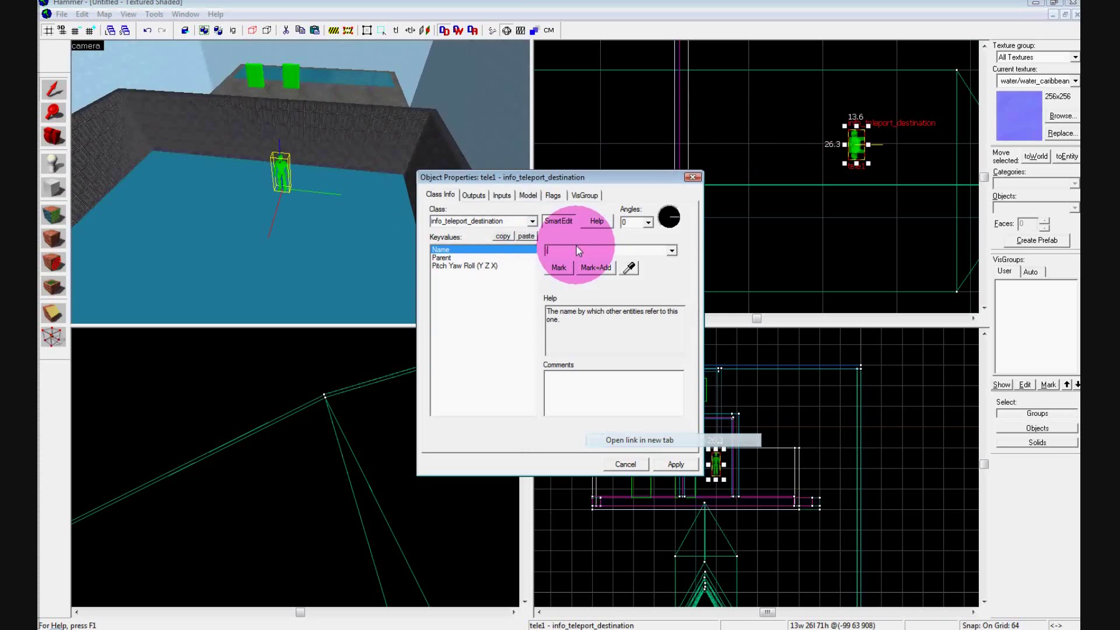
type("jail")
left_click(686, 464)
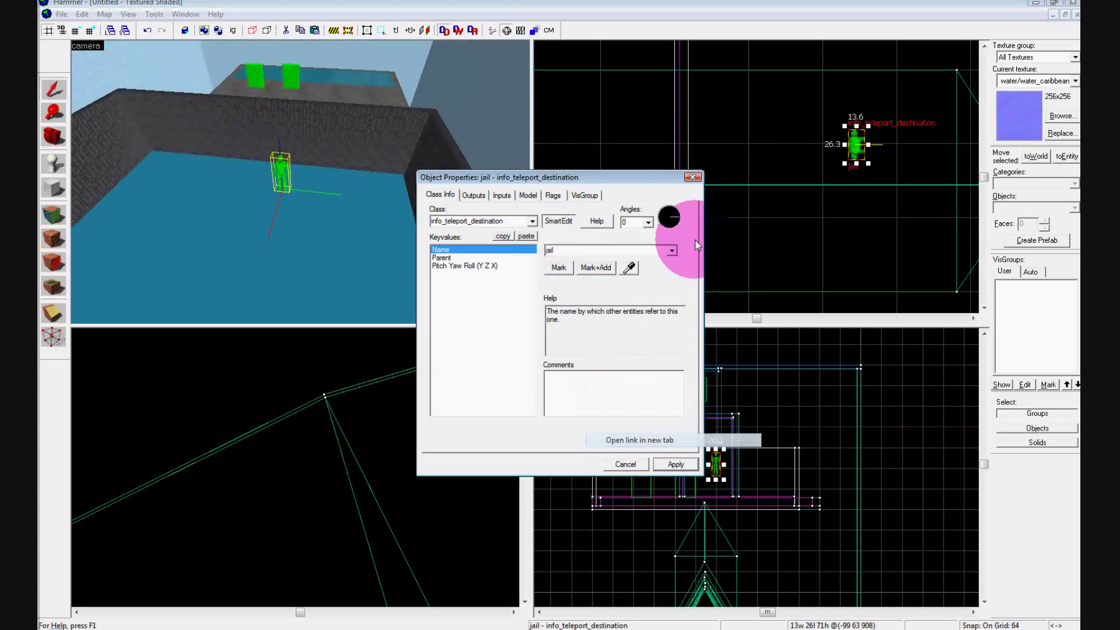
left_click(693, 177)
Set the Remote Destination of the large trigger_teleport covering the main room's floor to jail
key("z")
key("w")
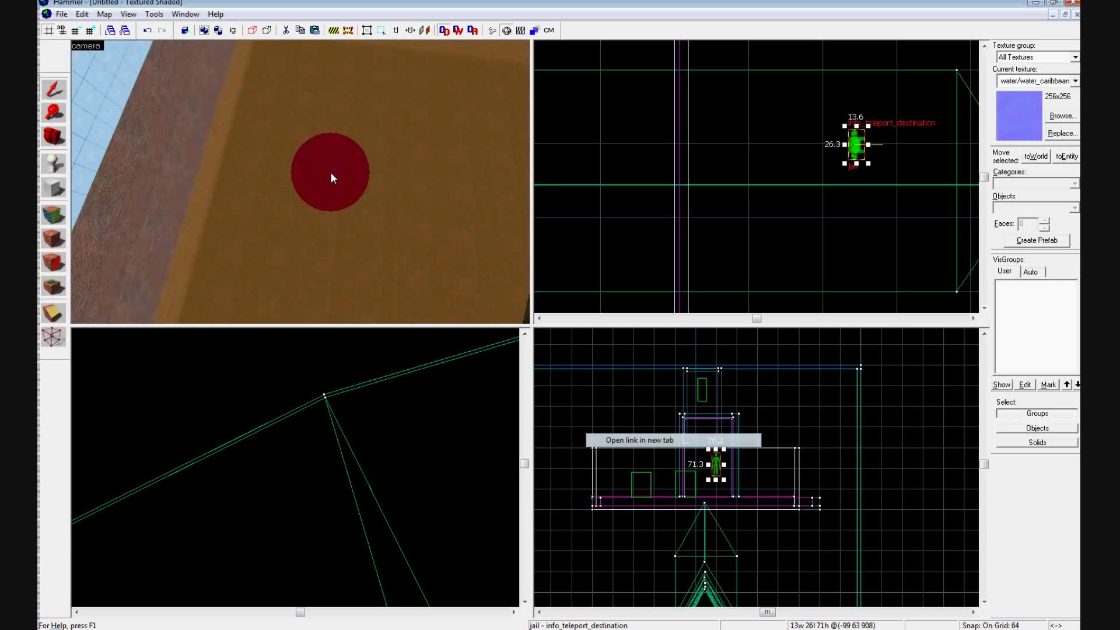
double_click(331, 173)
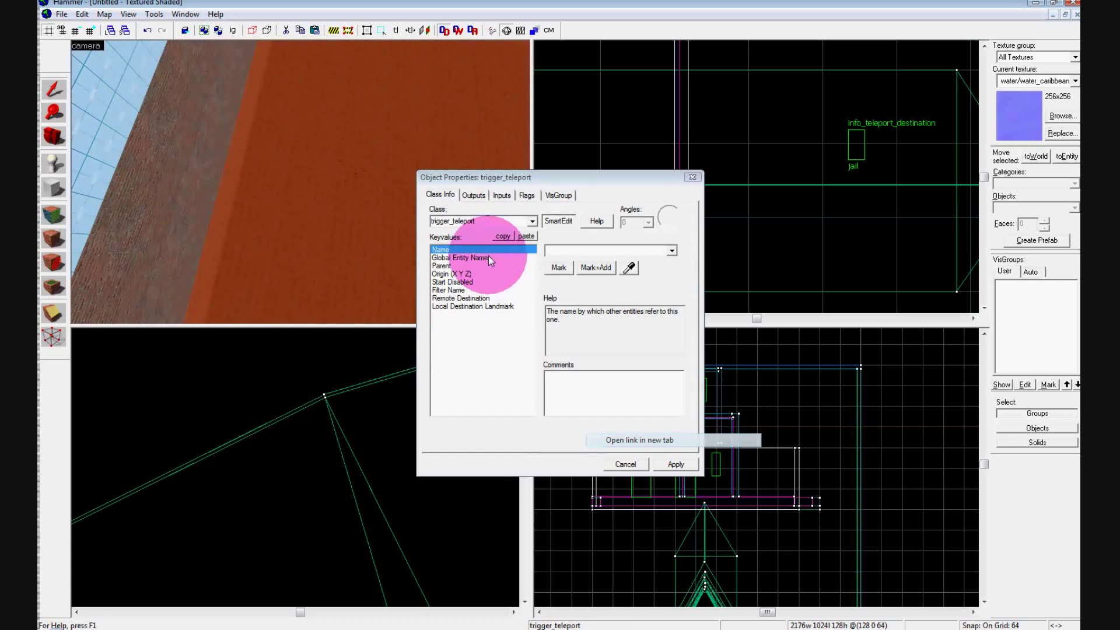
left_click(489, 299)
left_click(558, 250)
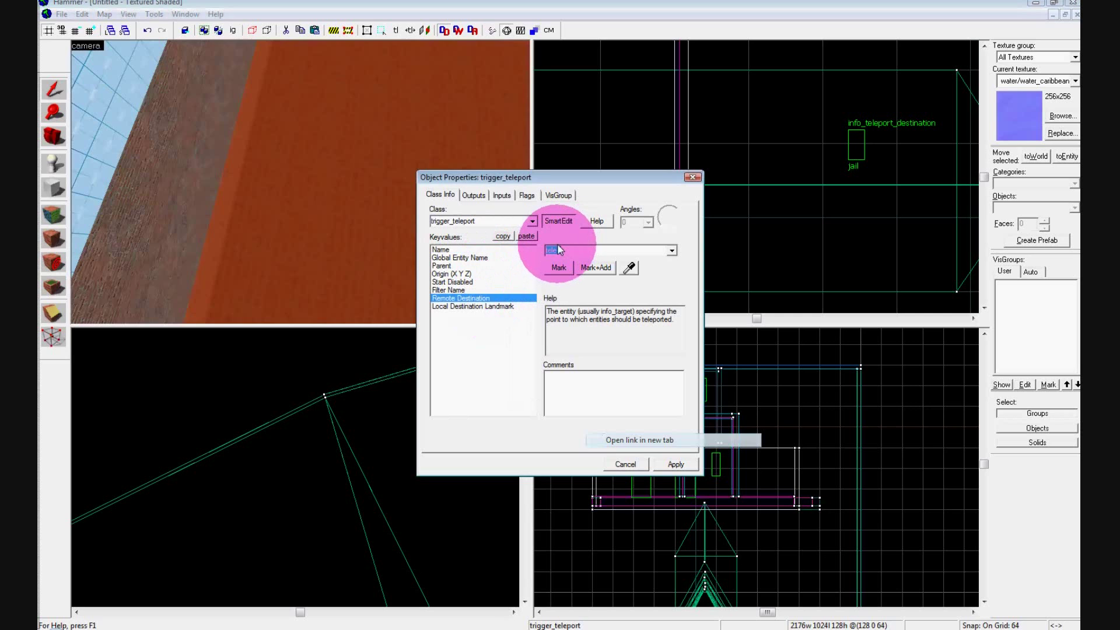
left_click(675, 463)
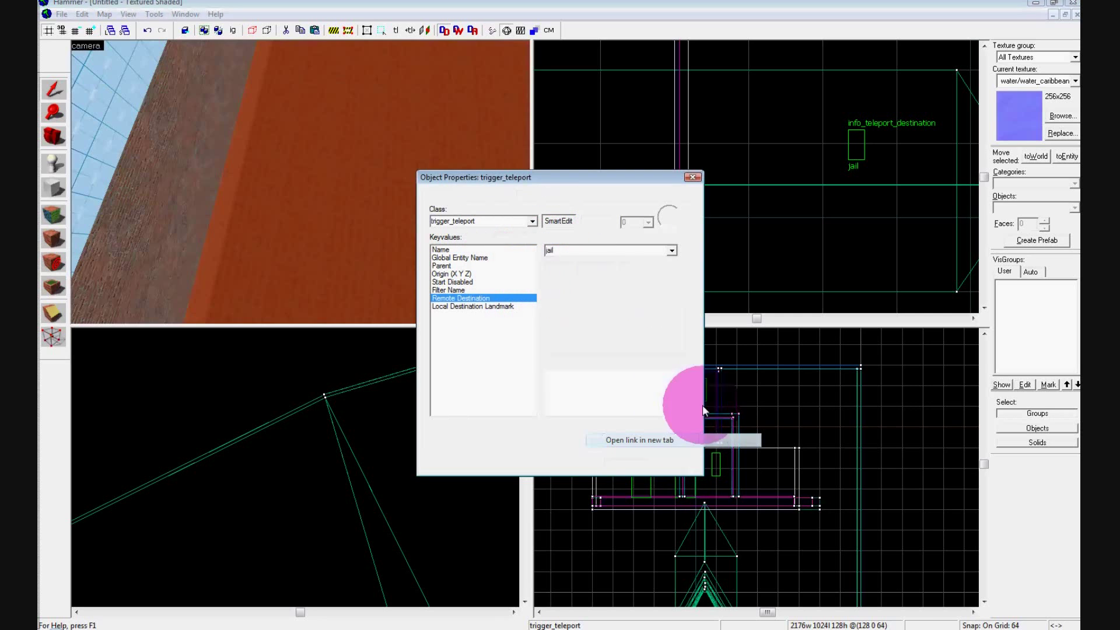
left_click(693, 177)
left_click(344, 141)
key("ctrl+s")
type("s")
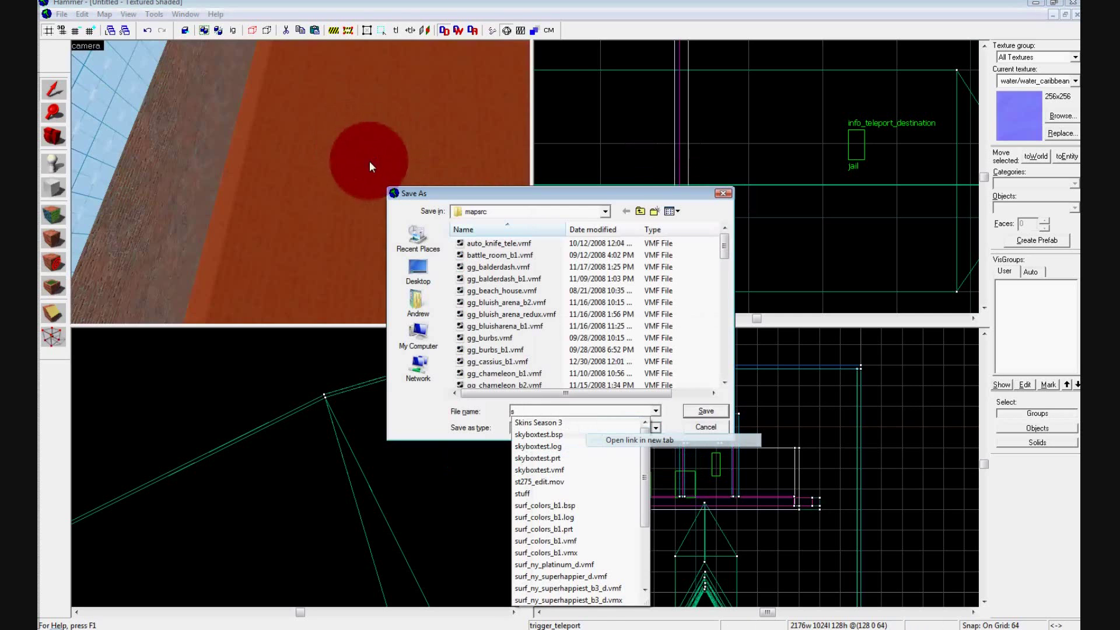
left_click(712, 429)
Examine the floor teleport trigger, the water tank with its jail destination, and the spawn platform in the 3D view
key("z")
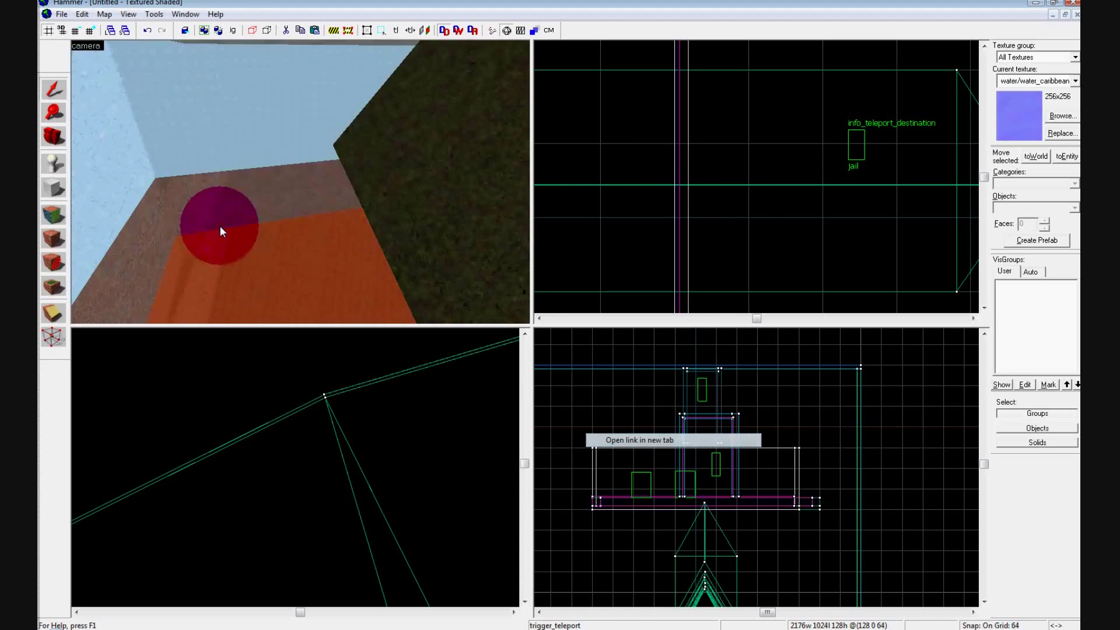
left_click_drag(219, 226, 220, 225)
right_click_drag(219, 225, 219, 226)
left_click_drag(219, 225, 219, 225)
key("w")
key("w")
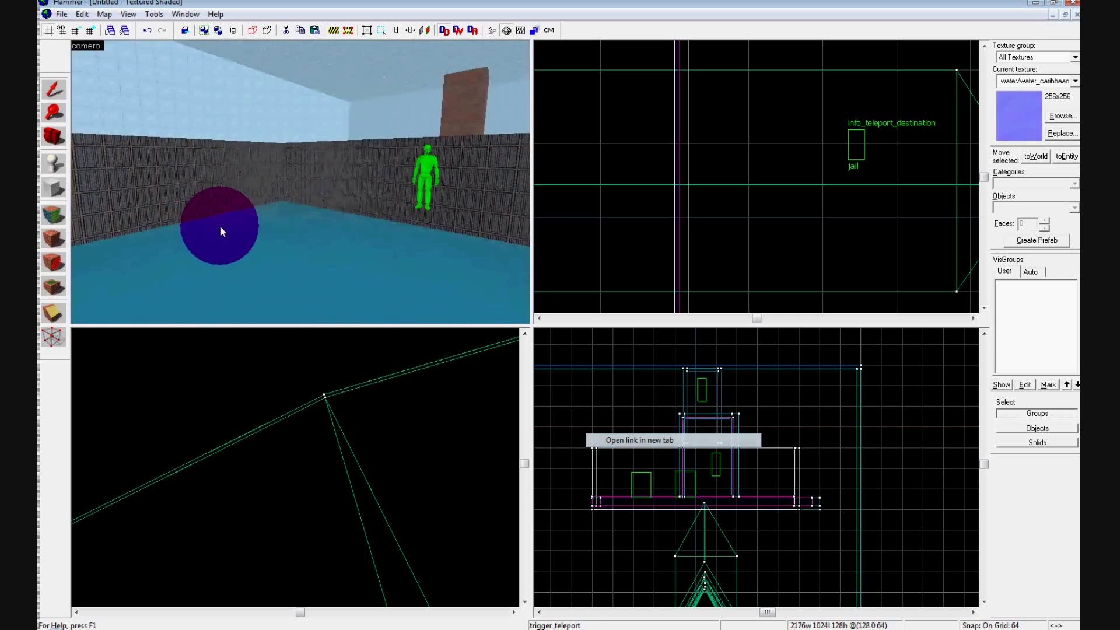
key("w")
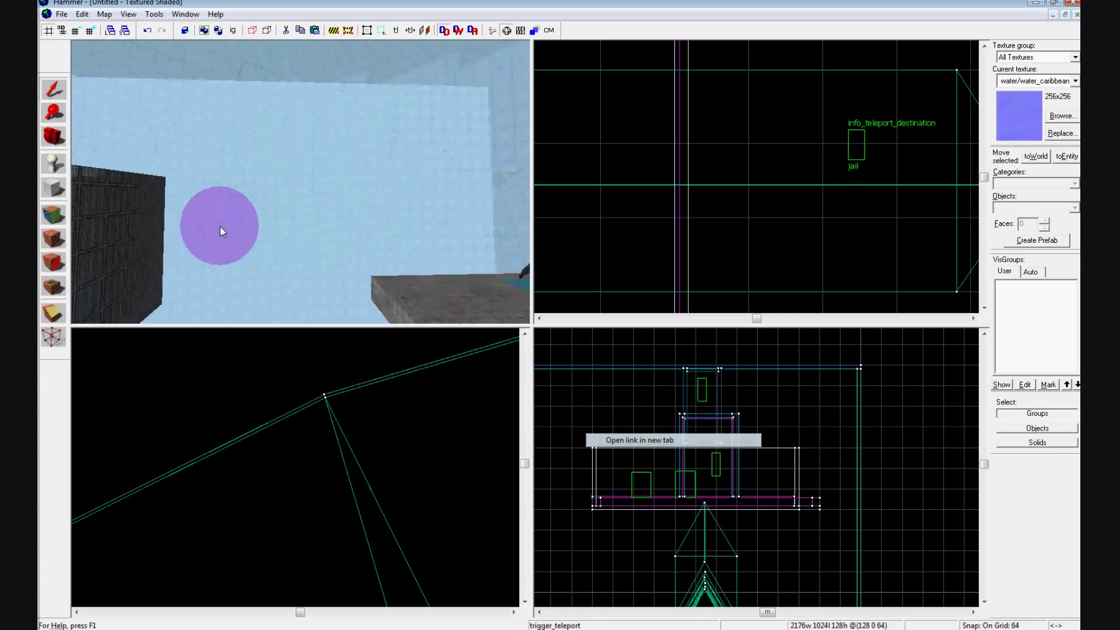
key("w")
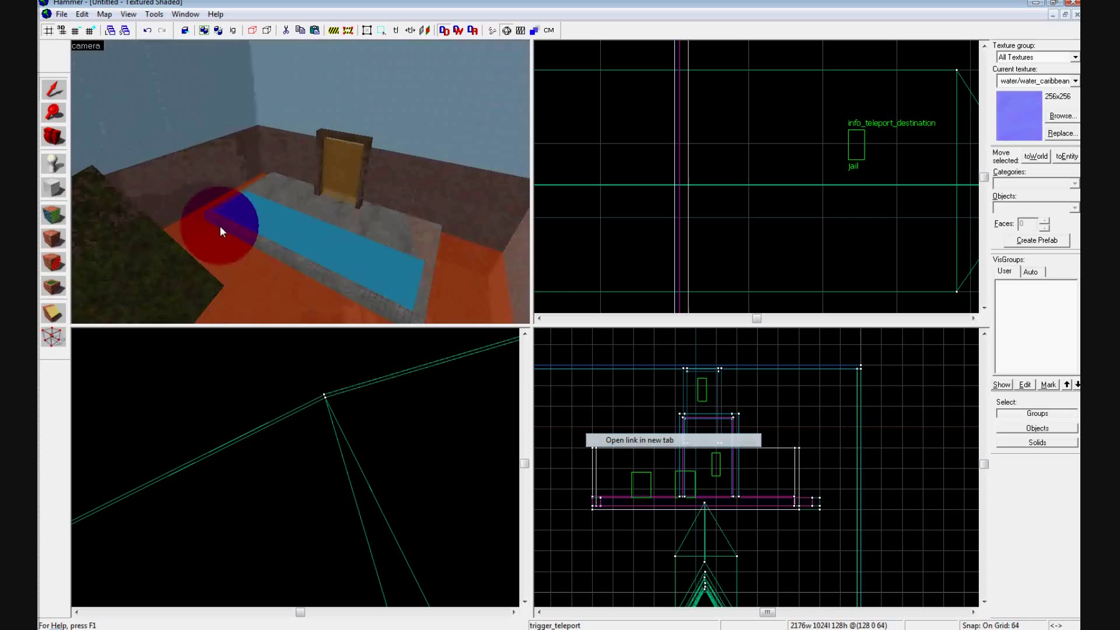
left_click_drag(219, 225, 219, 231)
Place a game_player_equip entity on the tiled platform beside the two player spawns and open its properties
key("w")
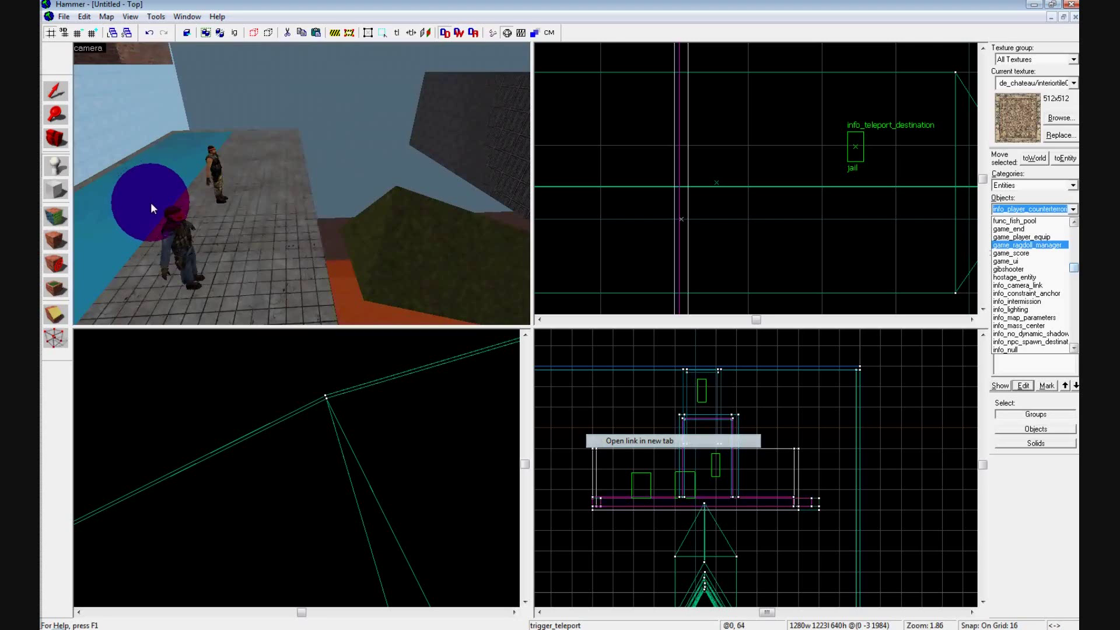
left_click(1017, 234)
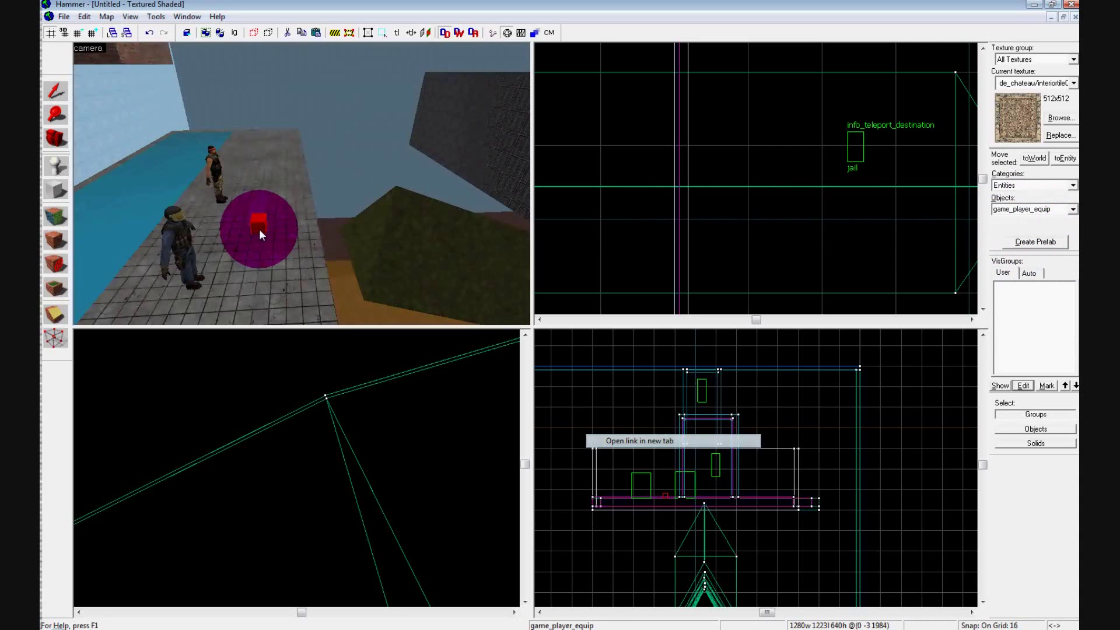
left_click(259, 229)
left_click(55, 89)
double_click(264, 225)
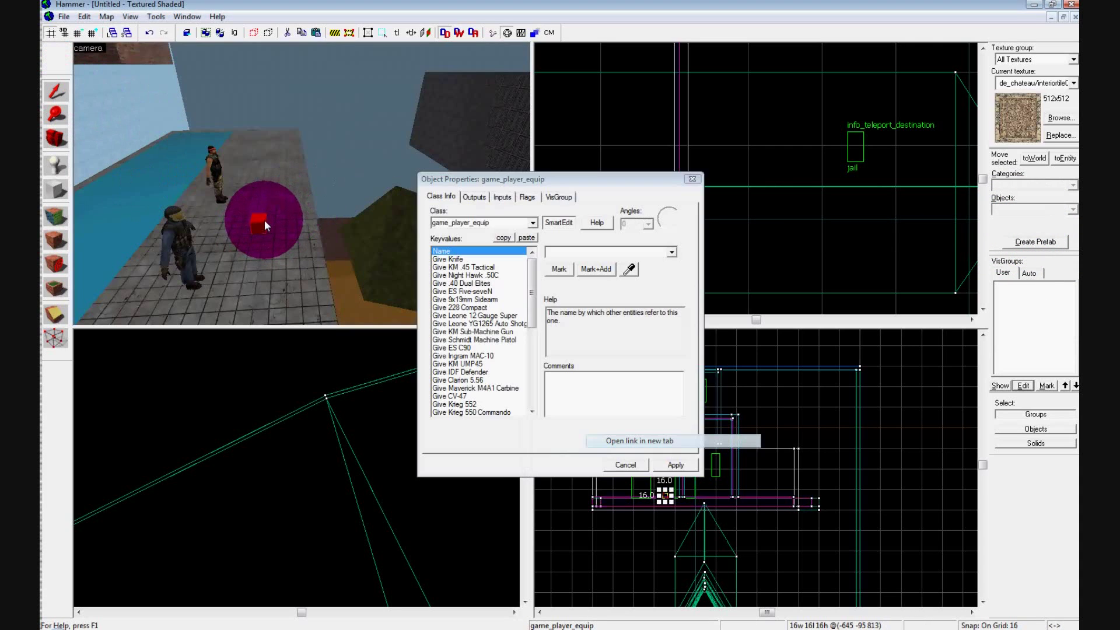
Set Give Knife to Yes on the game_player_equip entity and check its raw key values
left_click(485, 259)
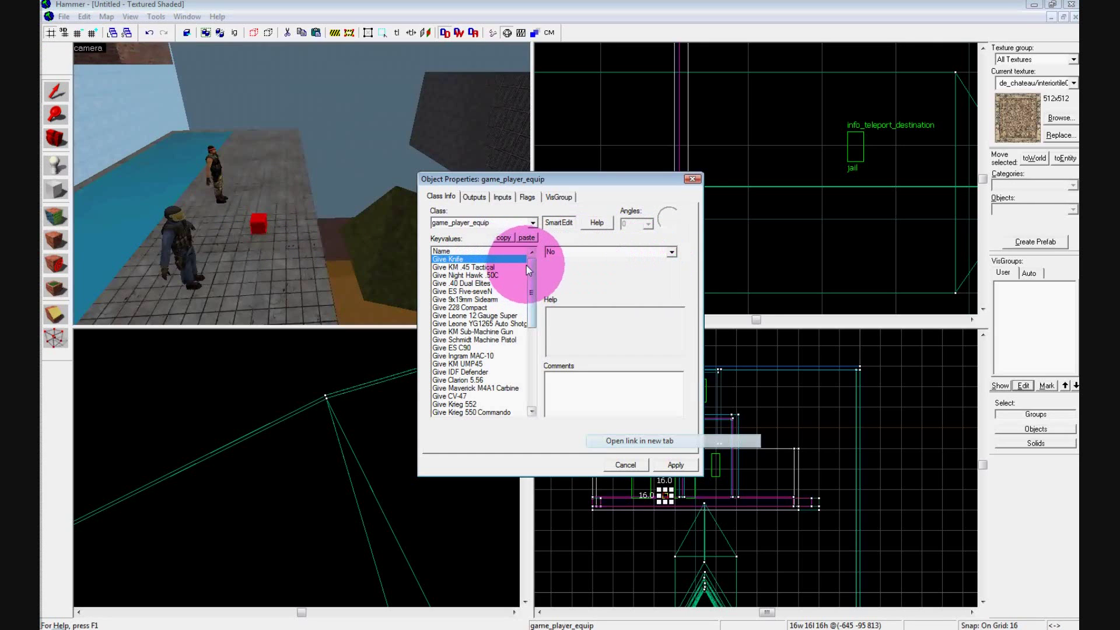
left_click(672, 253)
left_click(671, 252)
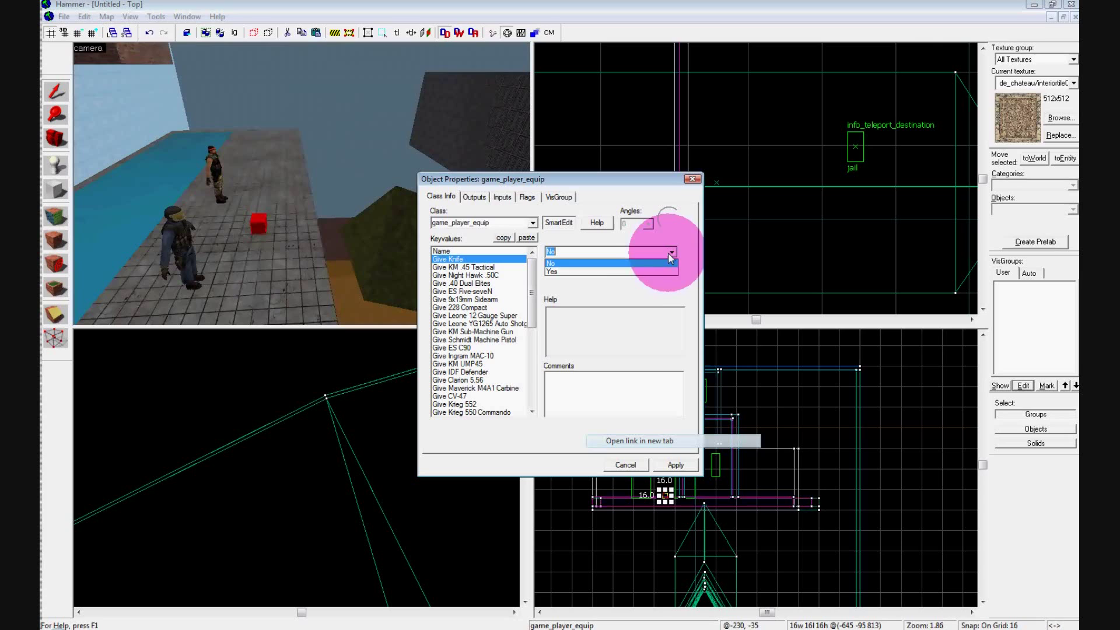
left_click(665, 270)
left_click(672, 465)
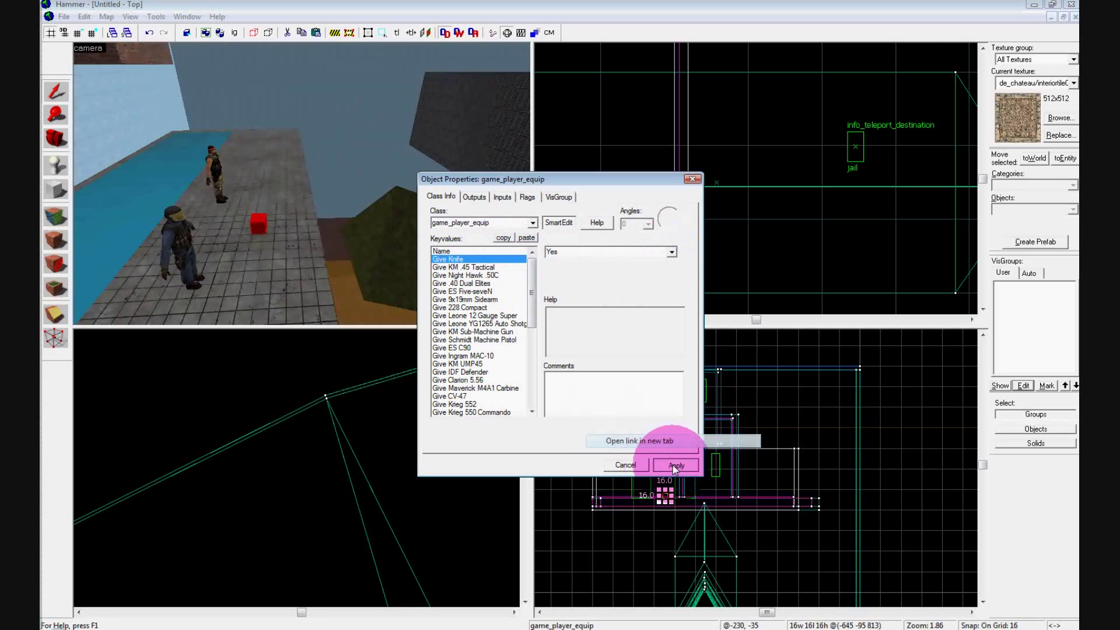
left_click(547, 226)
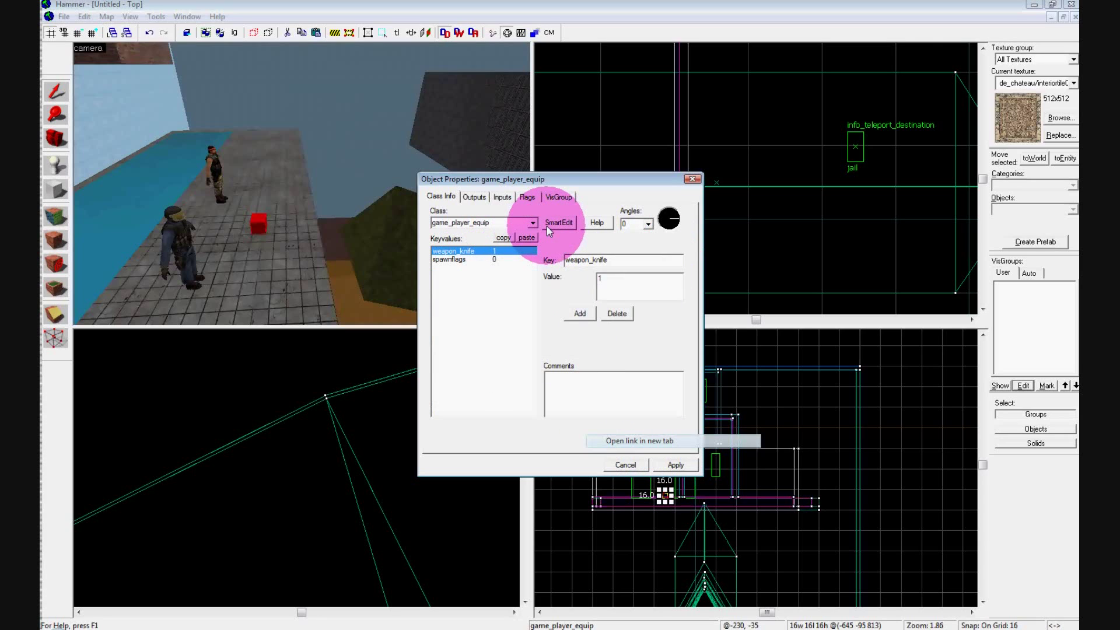
left_click(547, 226)
left_click(515, 260)
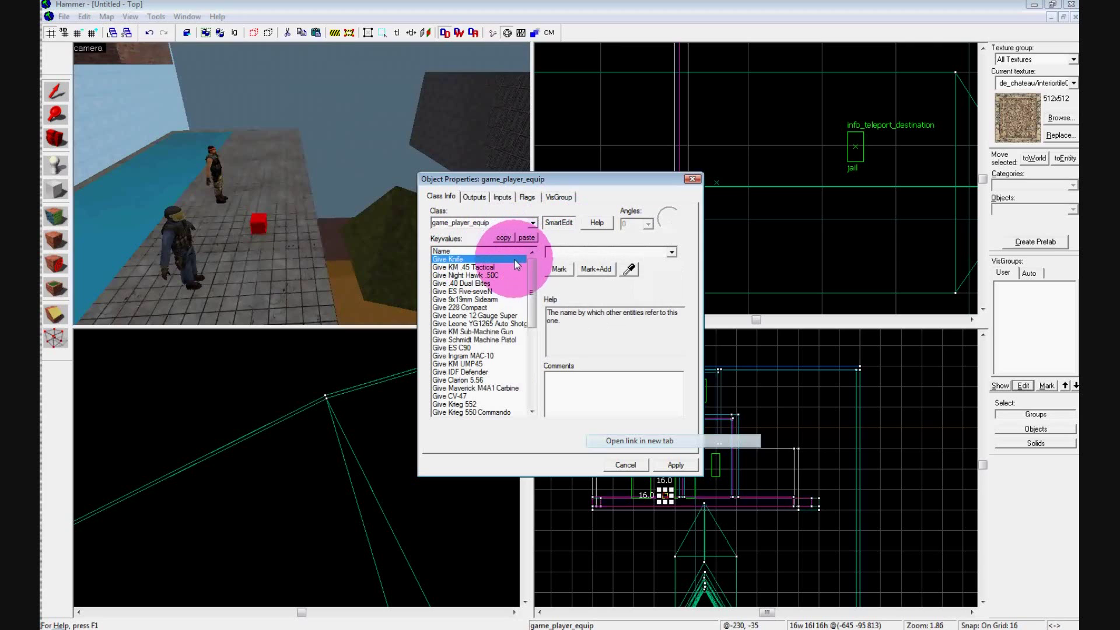
Set Give Knife to No on the game_player_equip entity and apply the change
left_click_drag(530, 268, 486, 265)
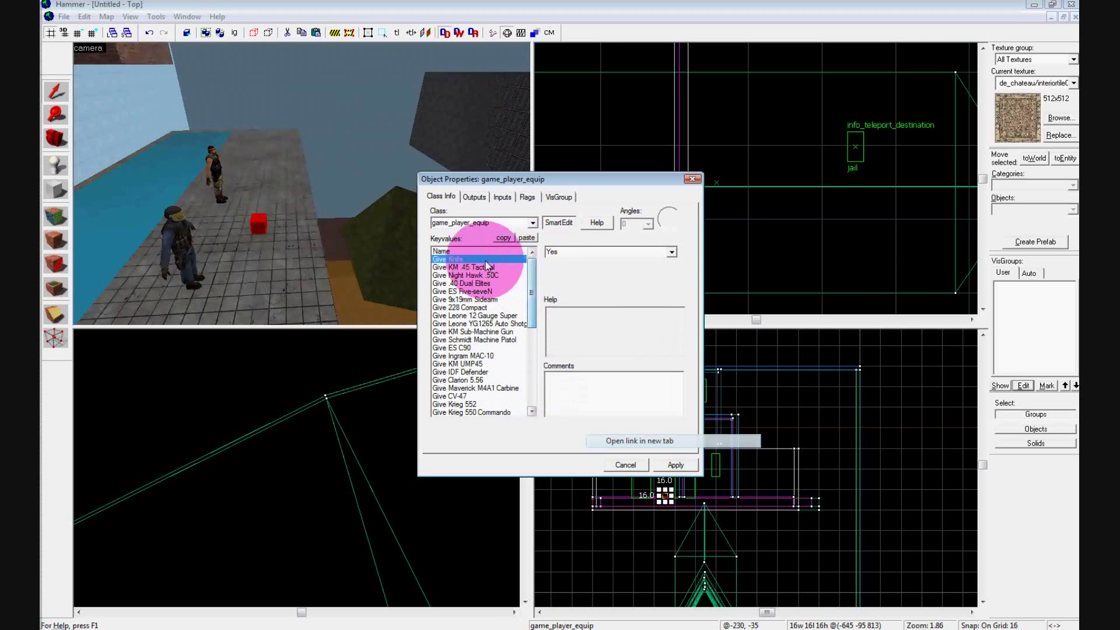
left_click(672, 251)
left_click(608, 260)
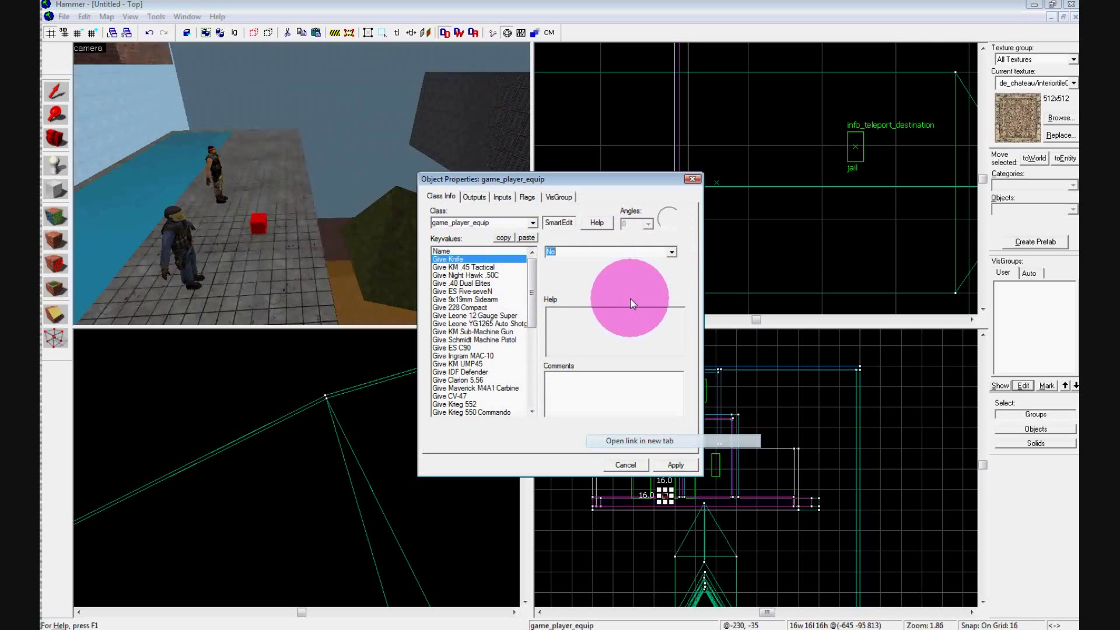
left_click(562, 227)
left_click(560, 228)
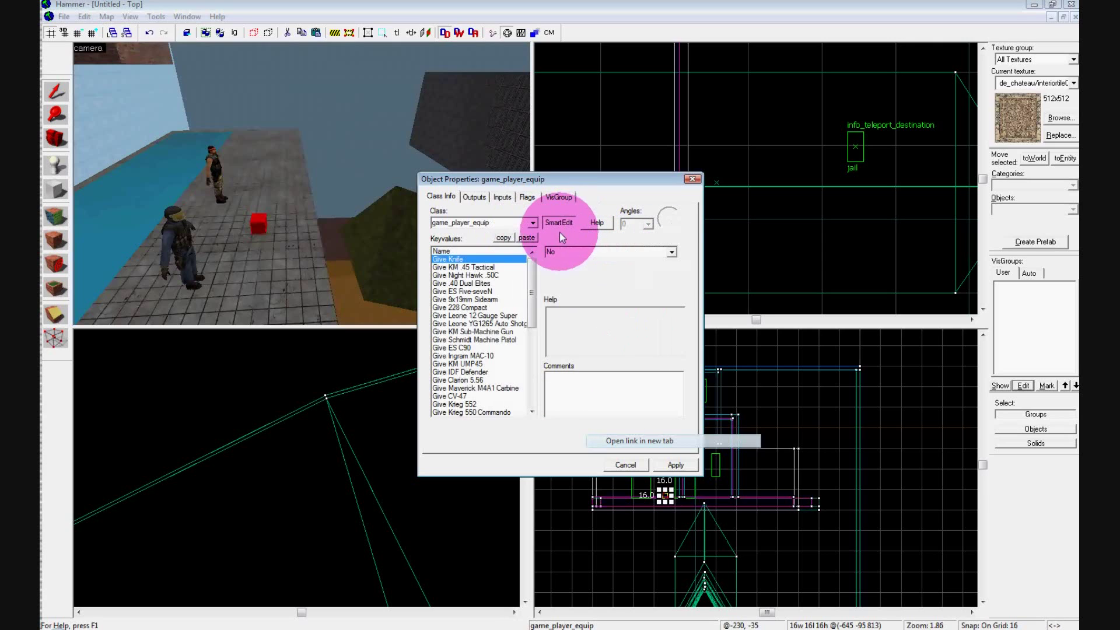
mouse_move(532, 273)
left_mouse_down()
mouse_move(531, 375)
mouse_move(531, 265)
left_mouse_up()
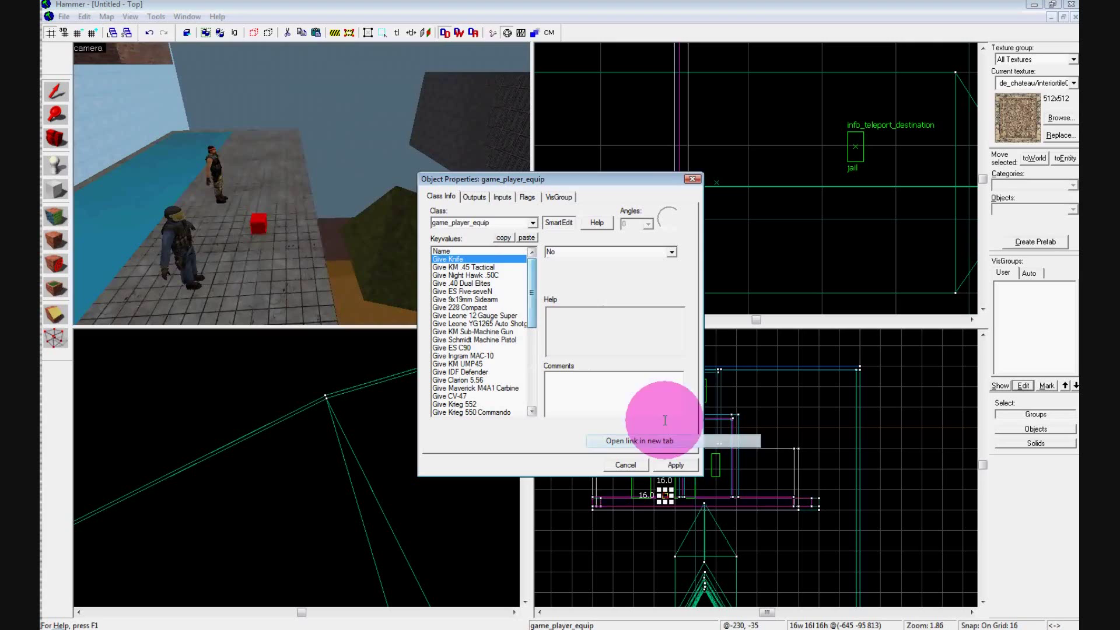
left_click(675, 465)
left_click(692, 179)
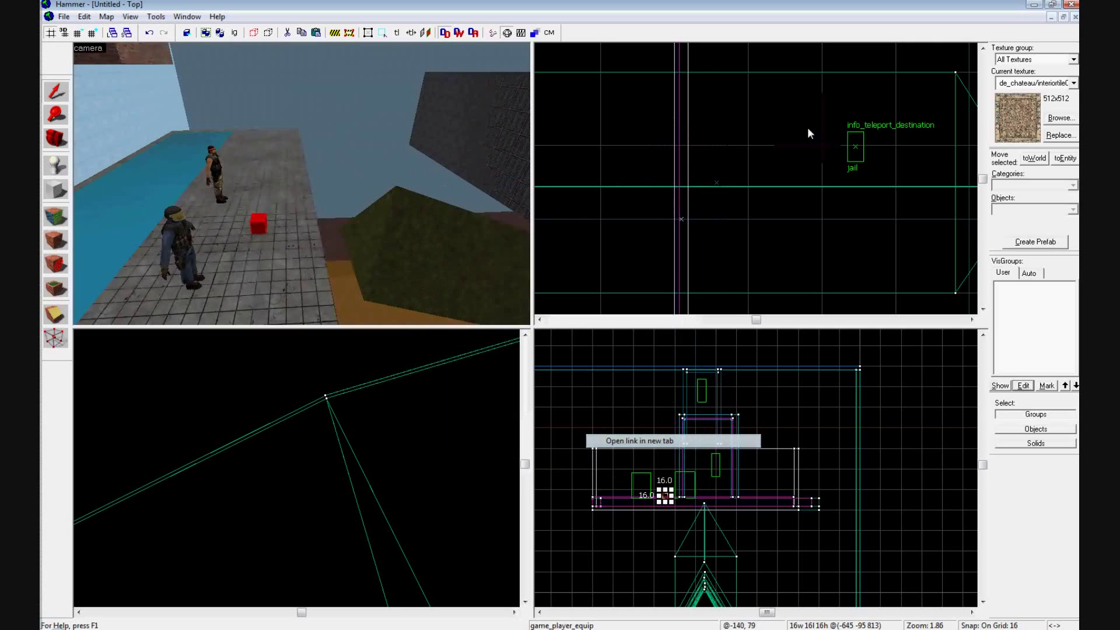